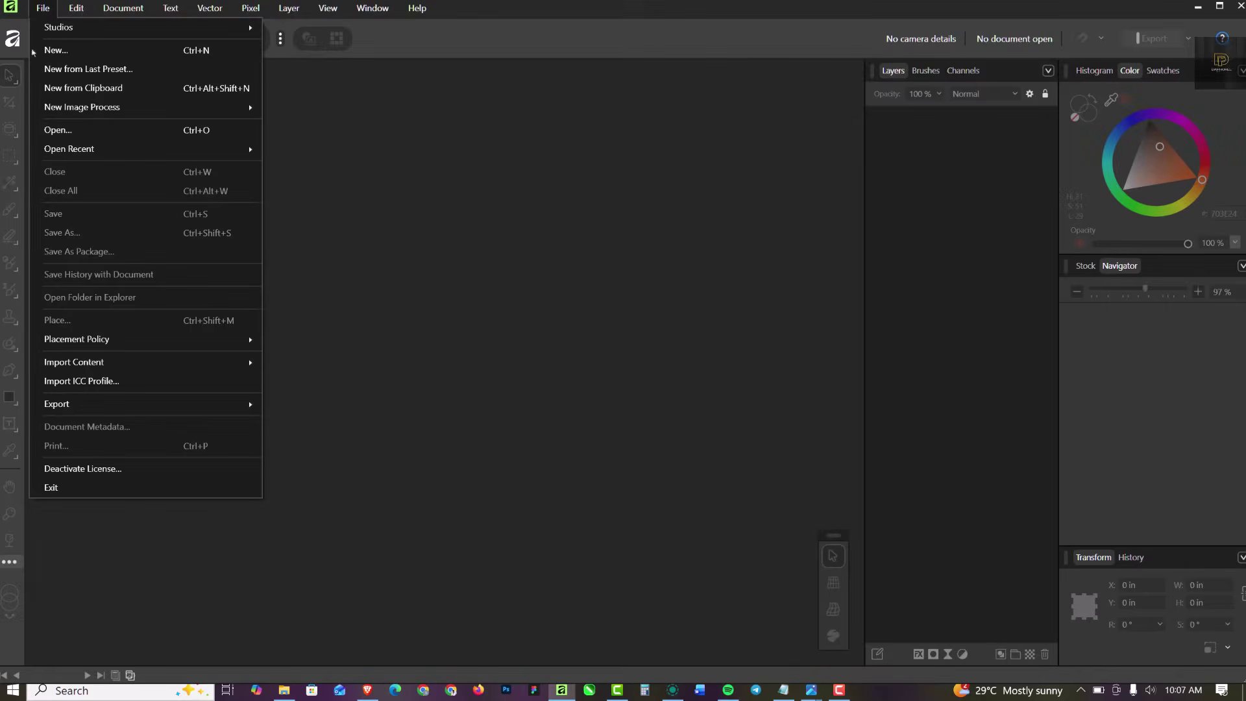
# Step: Create a document from the SOCIAL MEDIA FLYER preset, 4 × 5 in at 300 DPI, with a transparent background
pyautogui.click(62, 48)
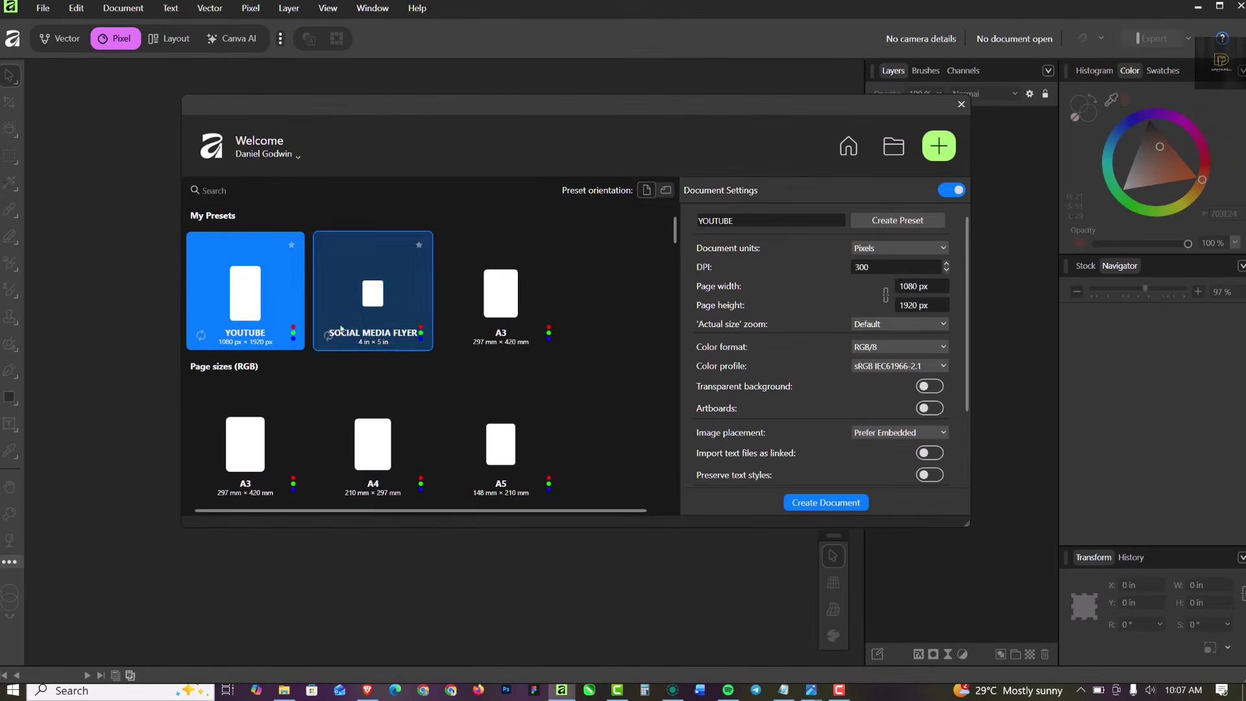
pyautogui.click(380, 300)
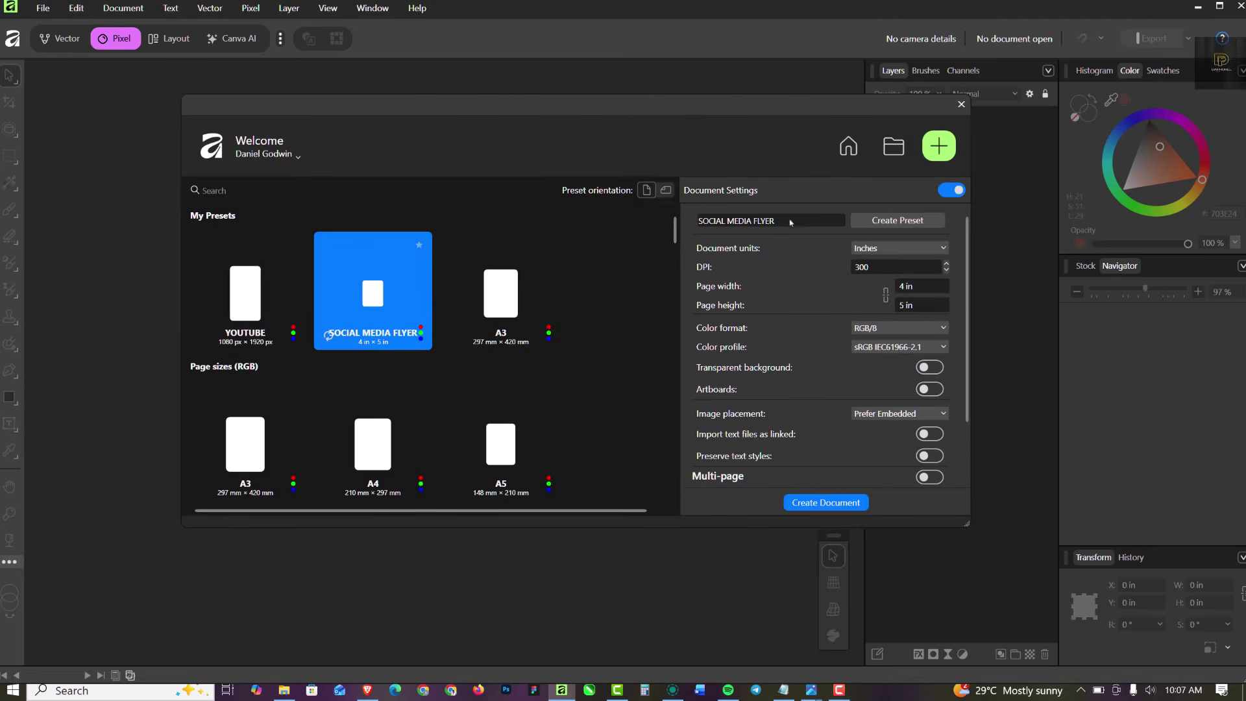
pyautogui.click(791, 222)
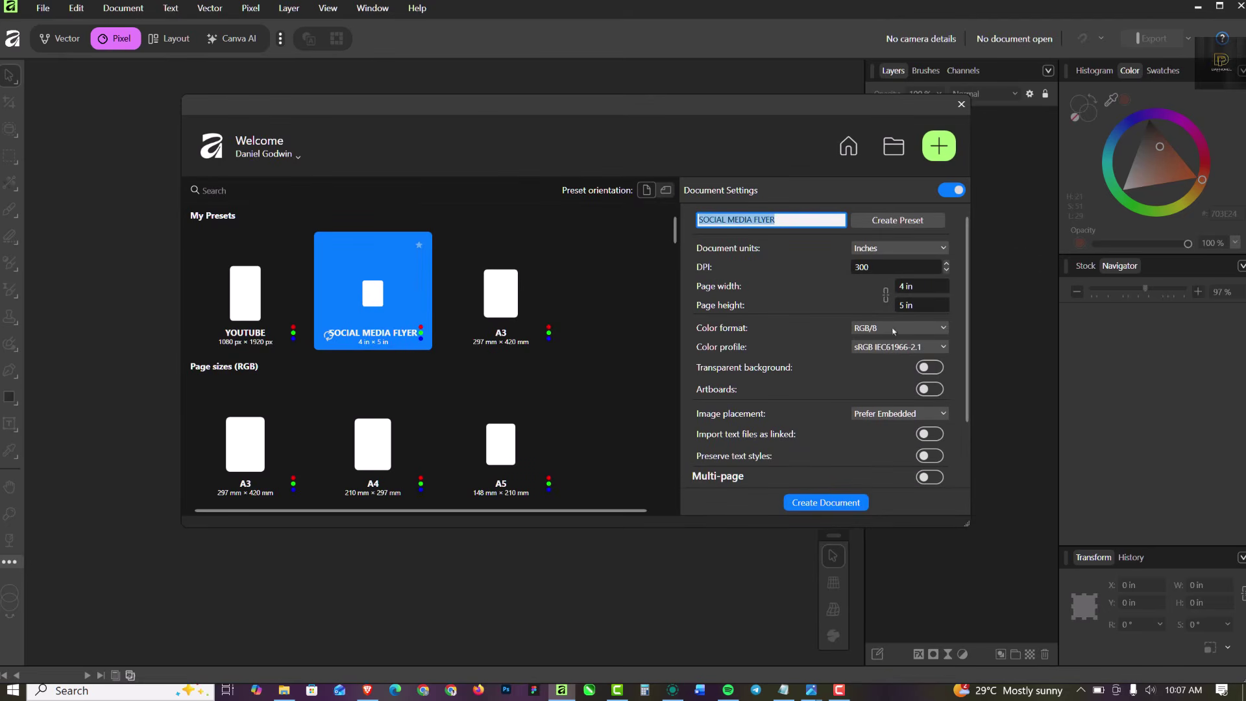
pyautogui.click(920, 285)
pyautogui.click(921, 306)
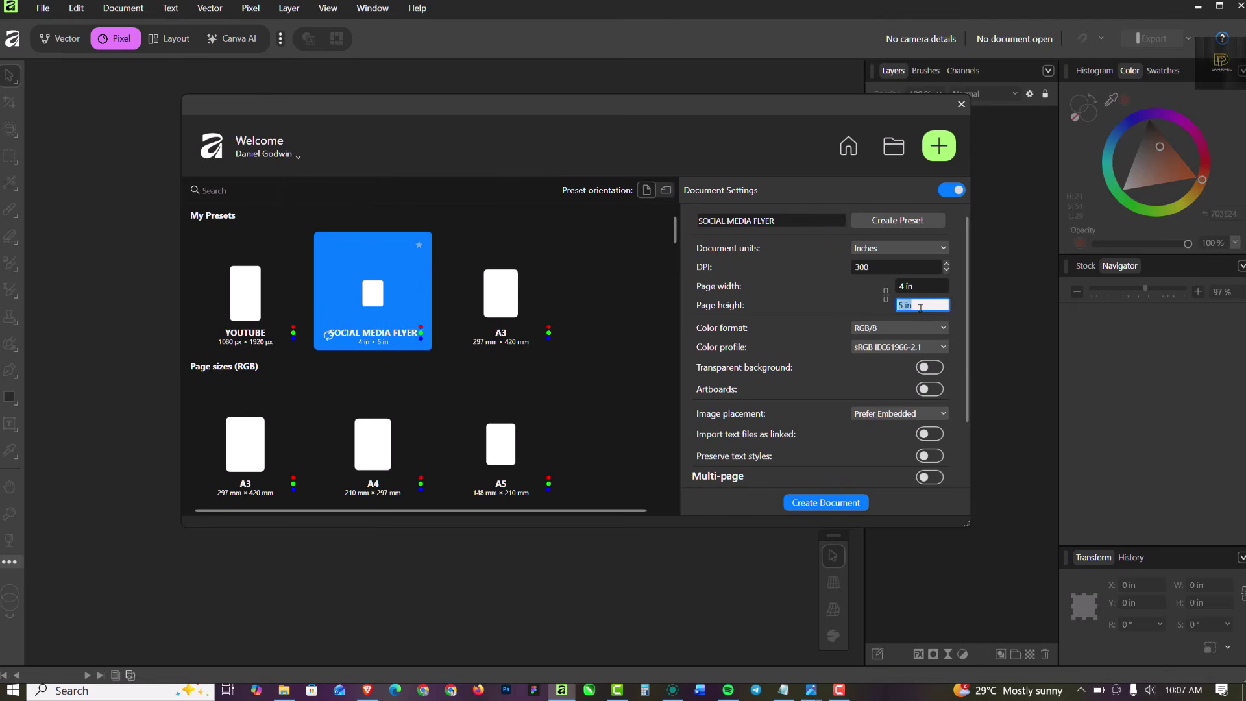
pyautogui.click(886, 269)
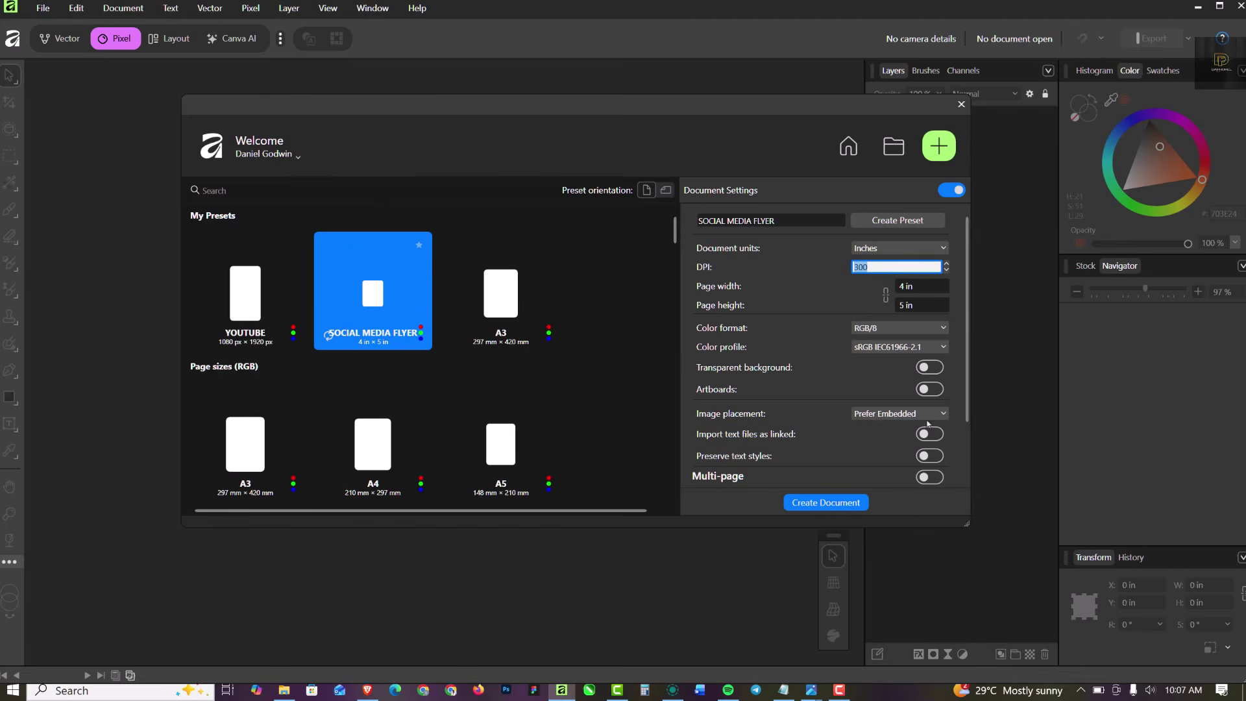
pyautogui.scroll(-2, 965, 416)
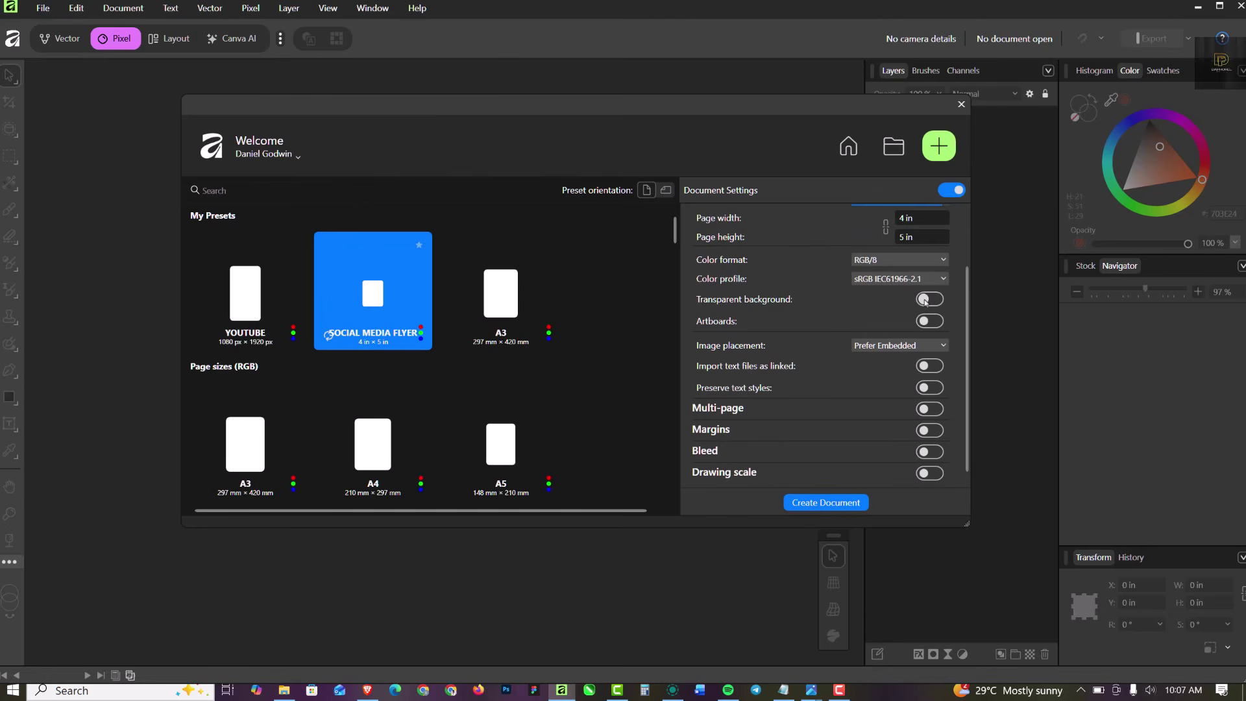
pyautogui.click(926, 300)
pyautogui.scroll(2, 964, 302)
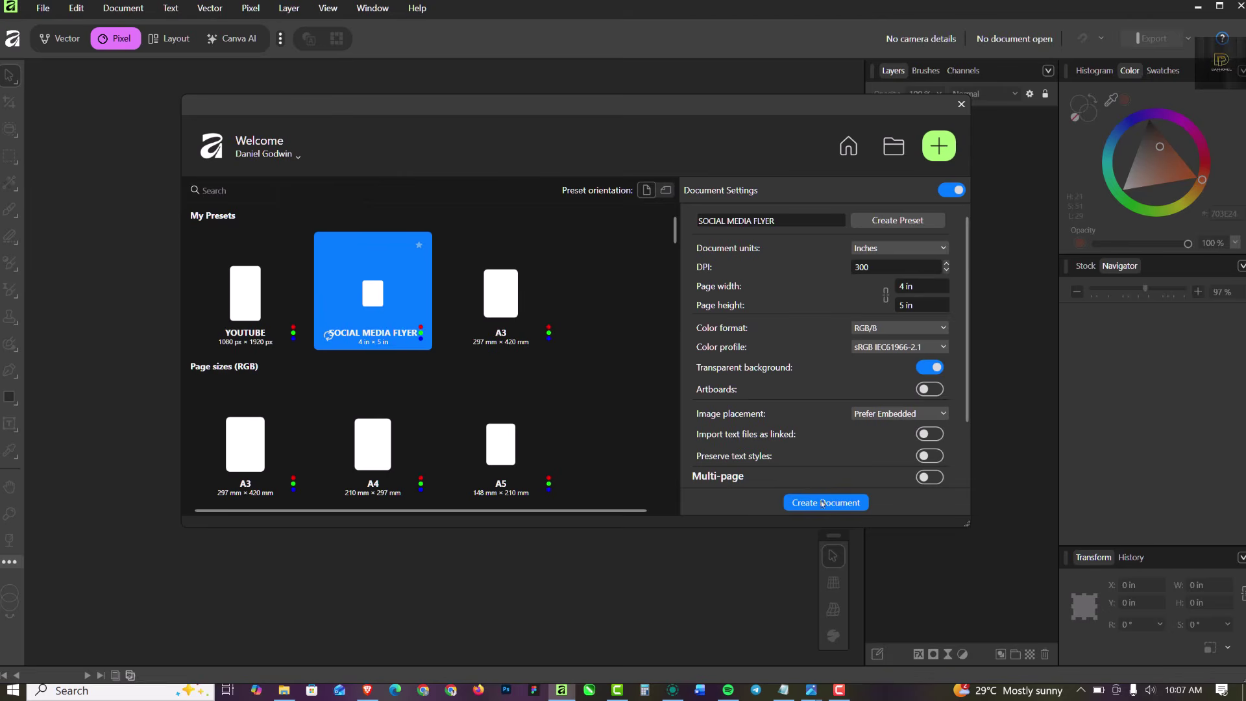
pyautogui.press('Return')
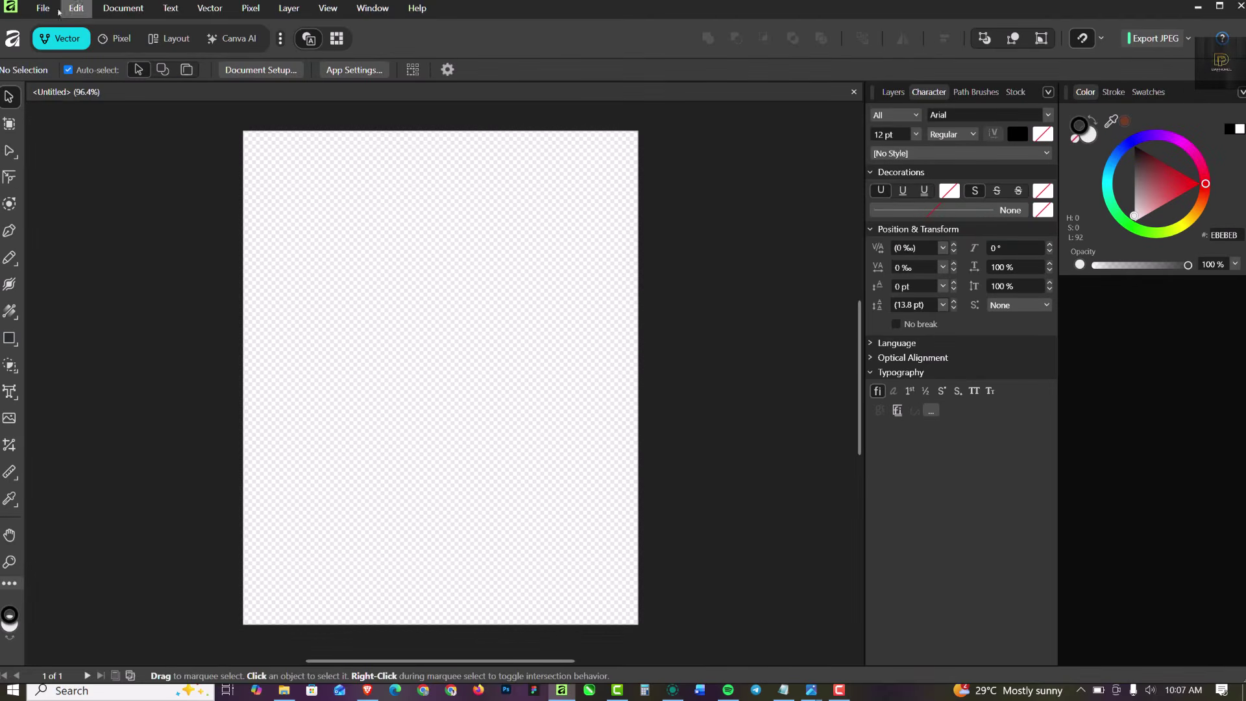
# Step: Switch to the Pixel studio and draw a rectangle about 4.24 × 5.44 in that covers the whole page
pyautogui.click(109, 40)
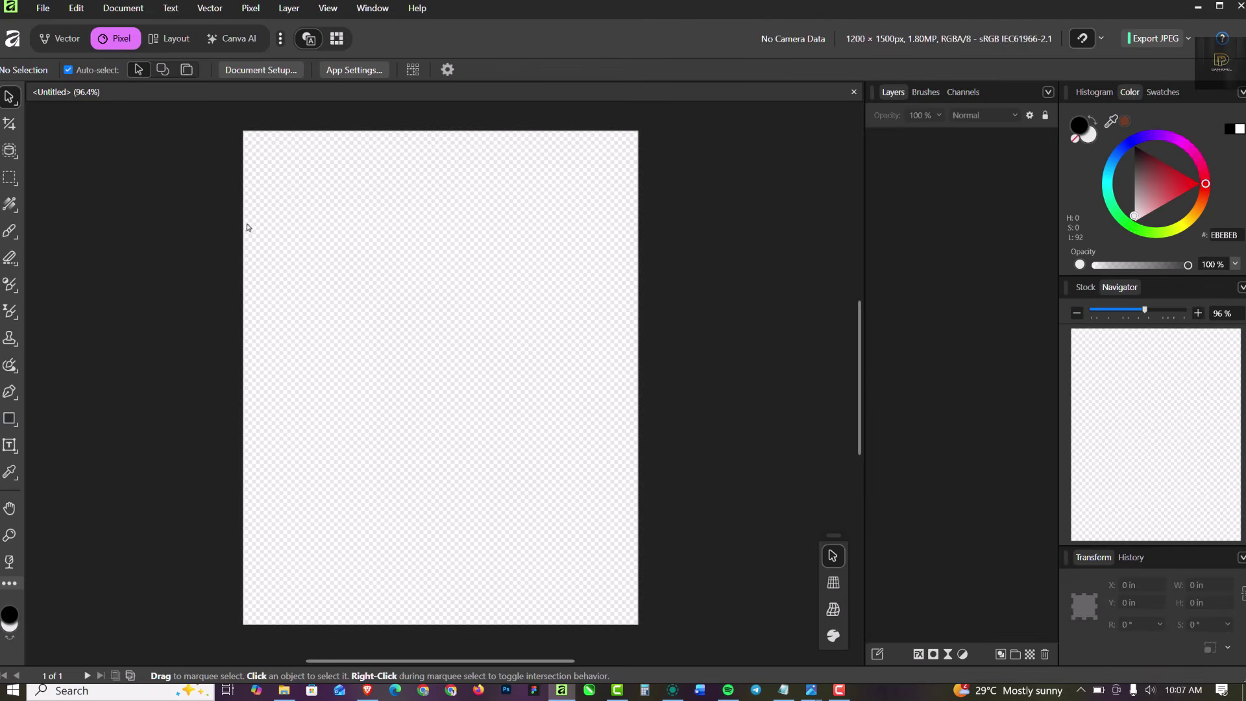
pyautogui.rightClick(9, 420)
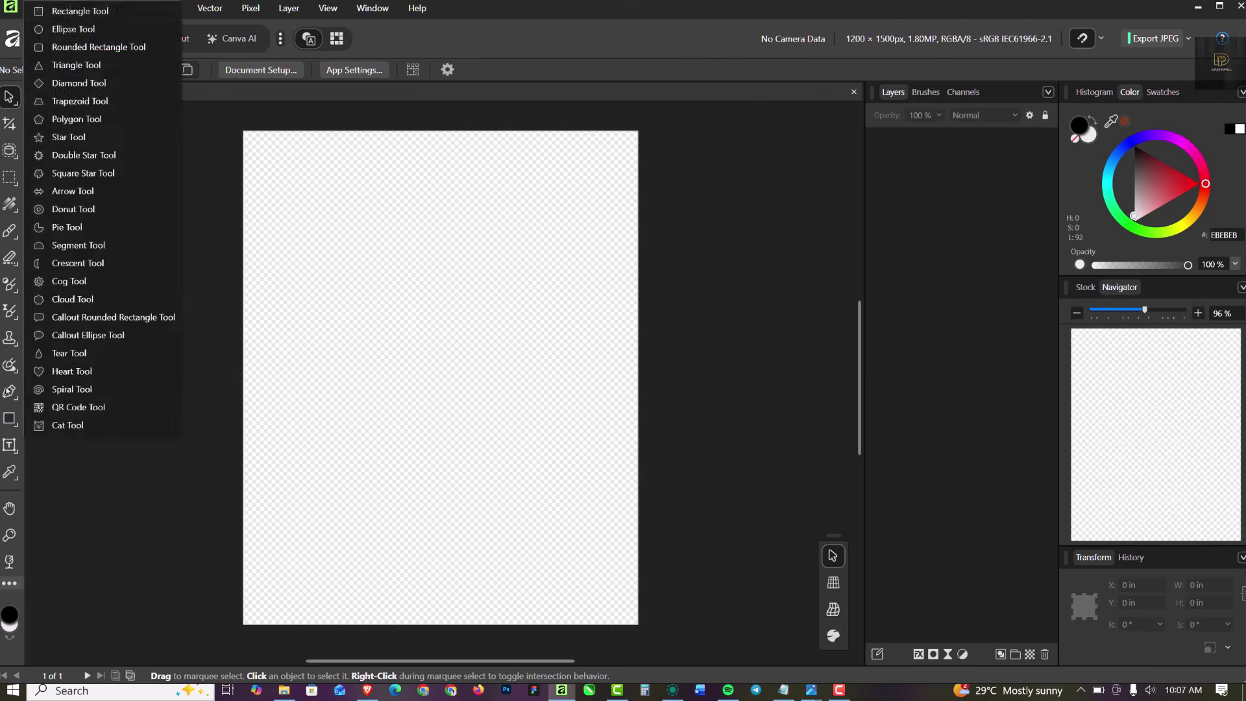
pyautogui.click(40, 12)
pyautogui.moveTo(233, 118); pyautogui.dragTo(651, 637)
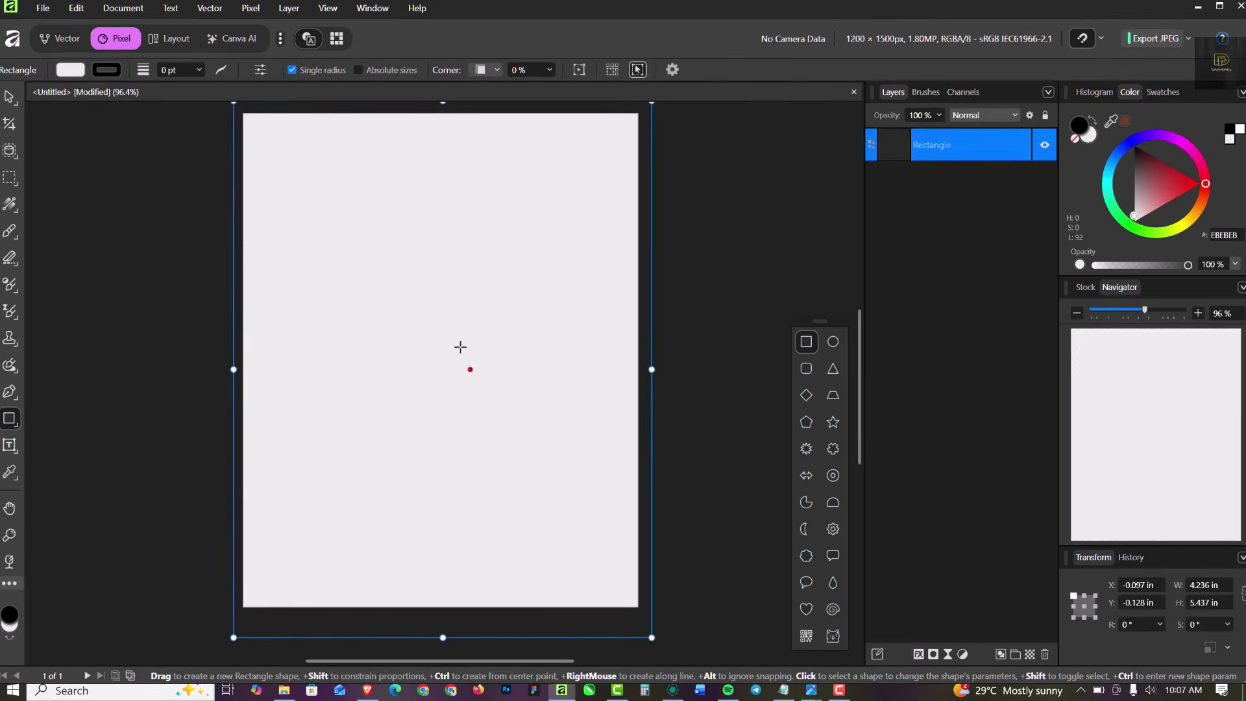
pyautogui.scroll(1, 462, 344)
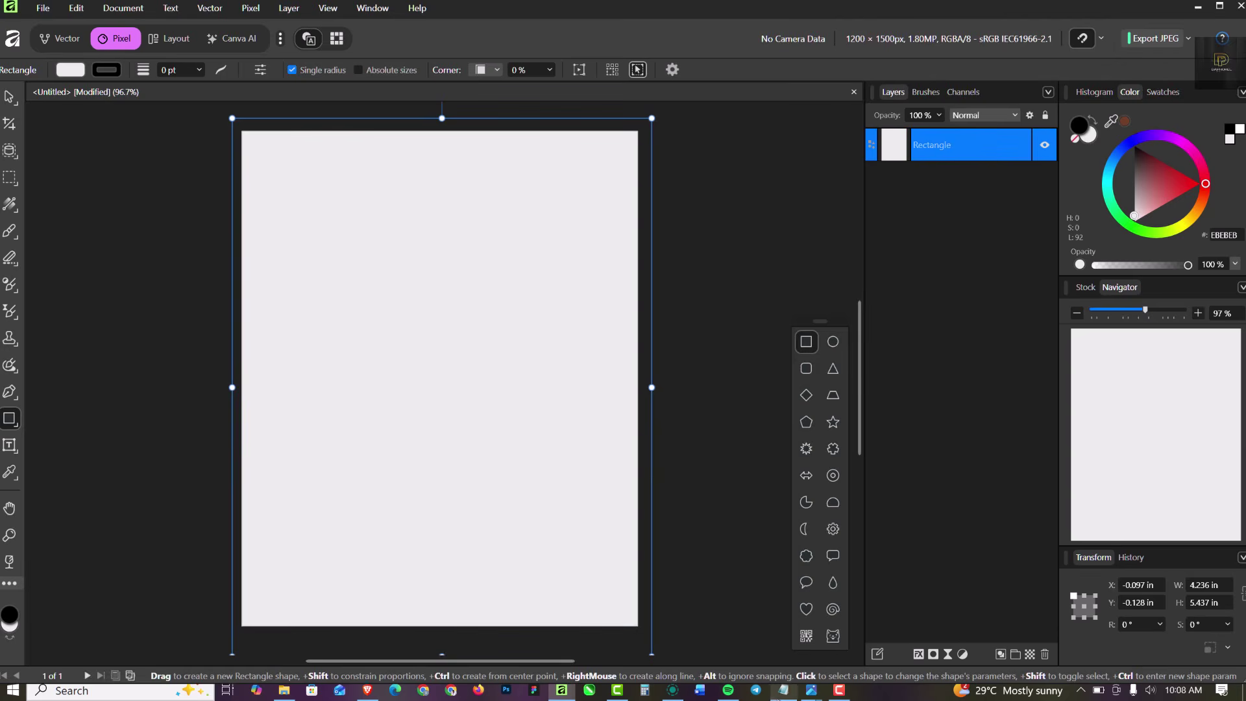
# Step: Copy the colour code C29513 from the open Notepad note and return to the design
pyautogui.click(783, 690)
pyautogui.moveTo(96, 120); pyautogui.dragTo(59, 120)
pyautogui.hotkey('ctrl', 'c')
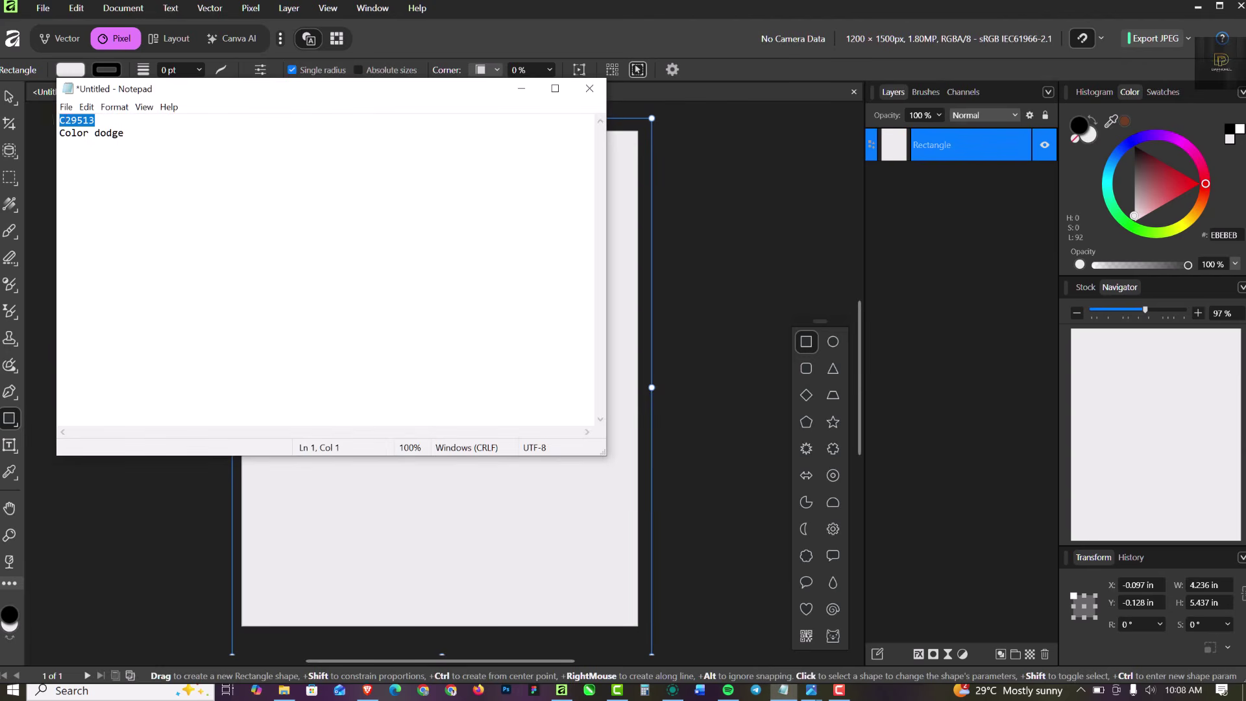
pyautogui.click(521, 88)
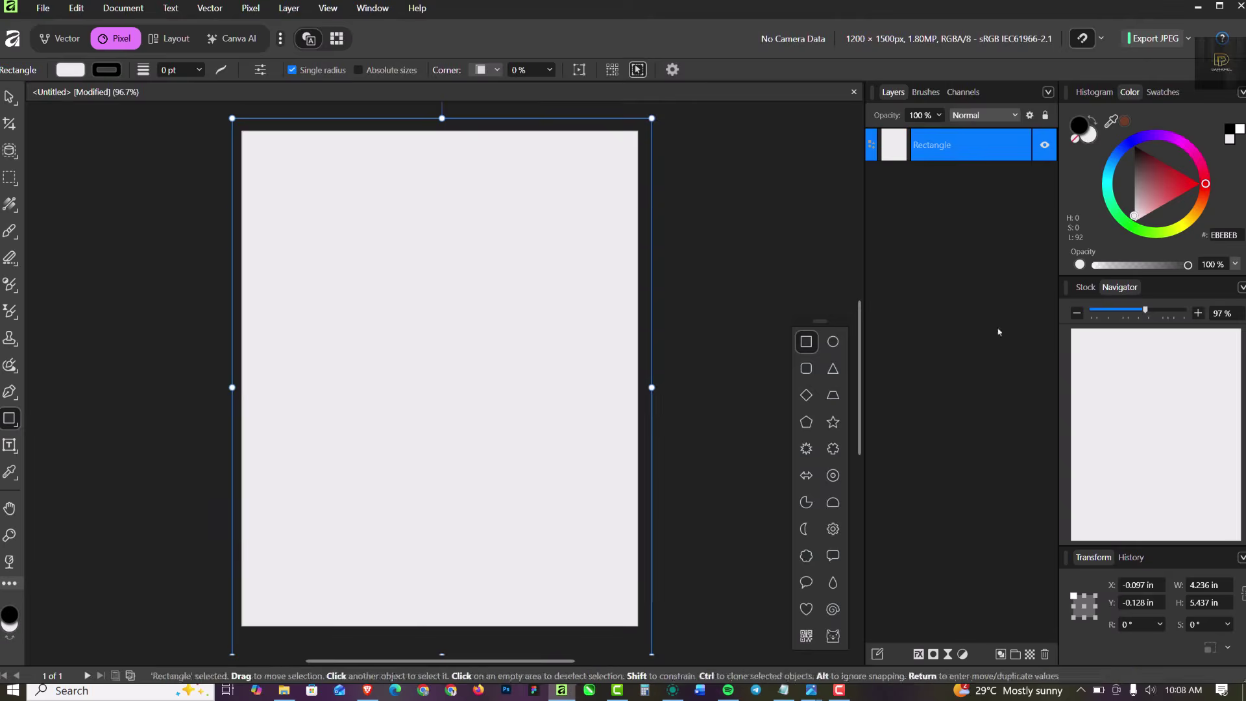
# Step: Fill the background rectangle with the copied colour C29513 and deselect it
pyautogui.click(1225, 237)
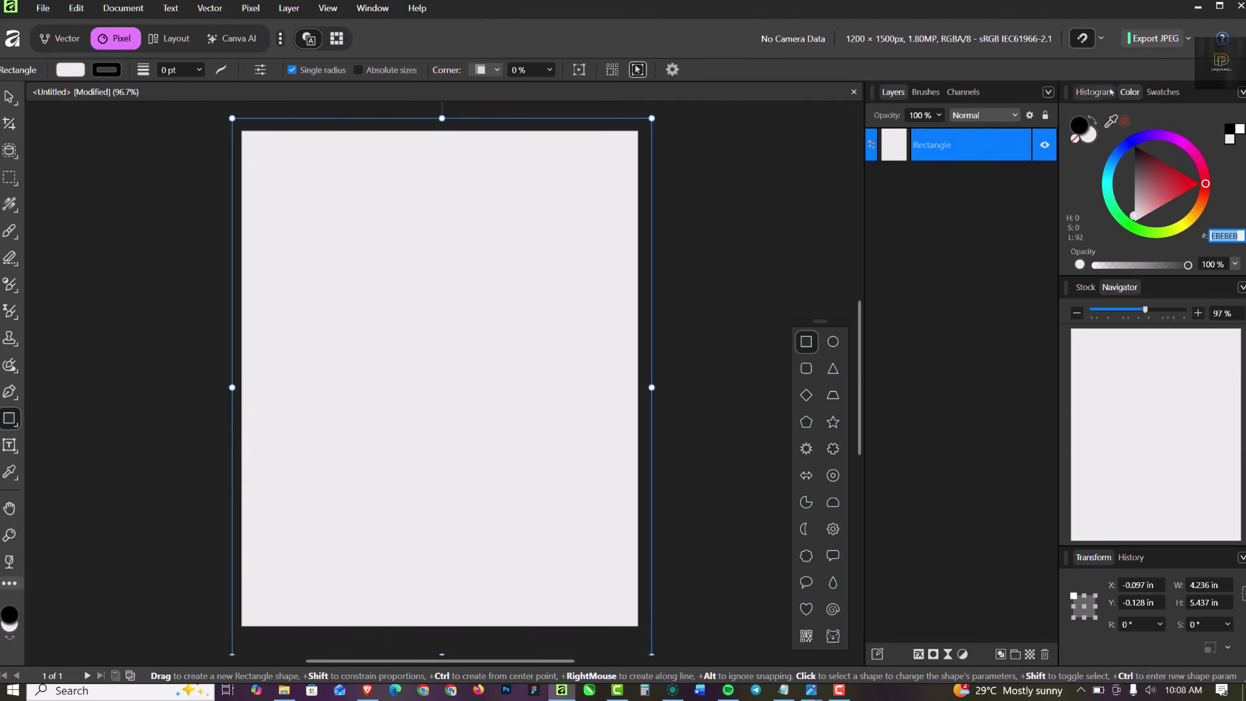
pyautogui.hotkey('ctrl', 'v')
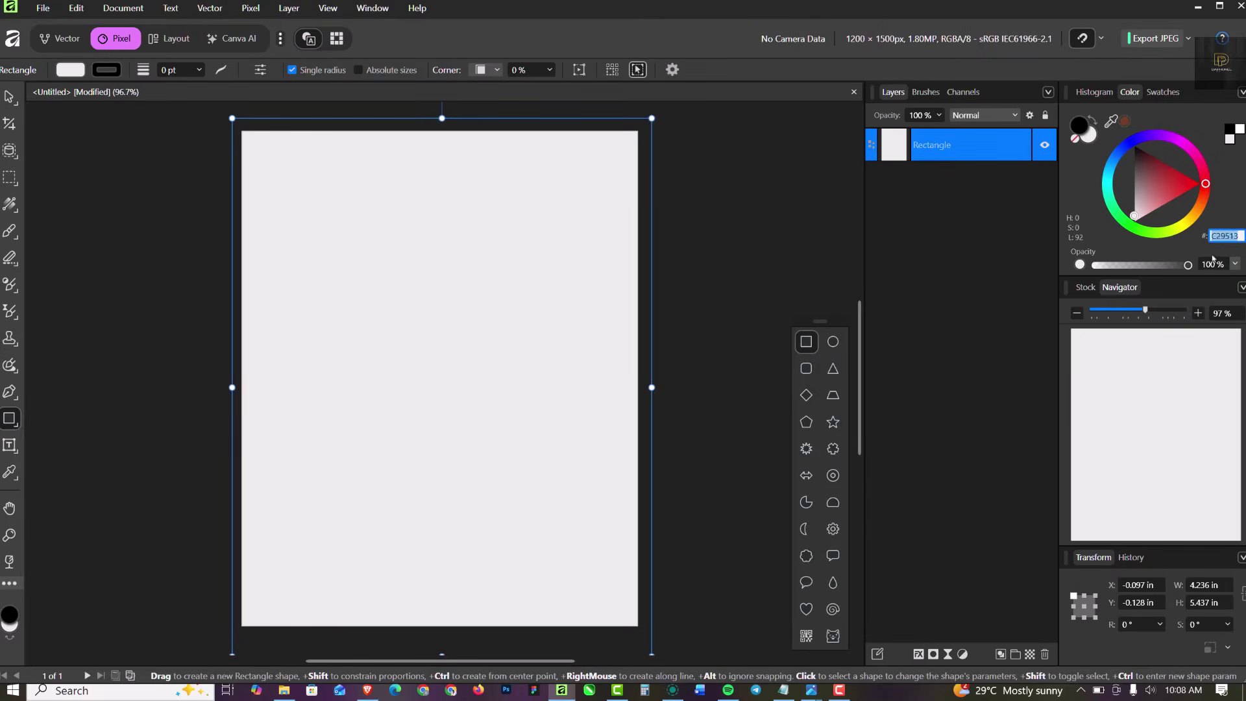
pyautogui.press('Return')
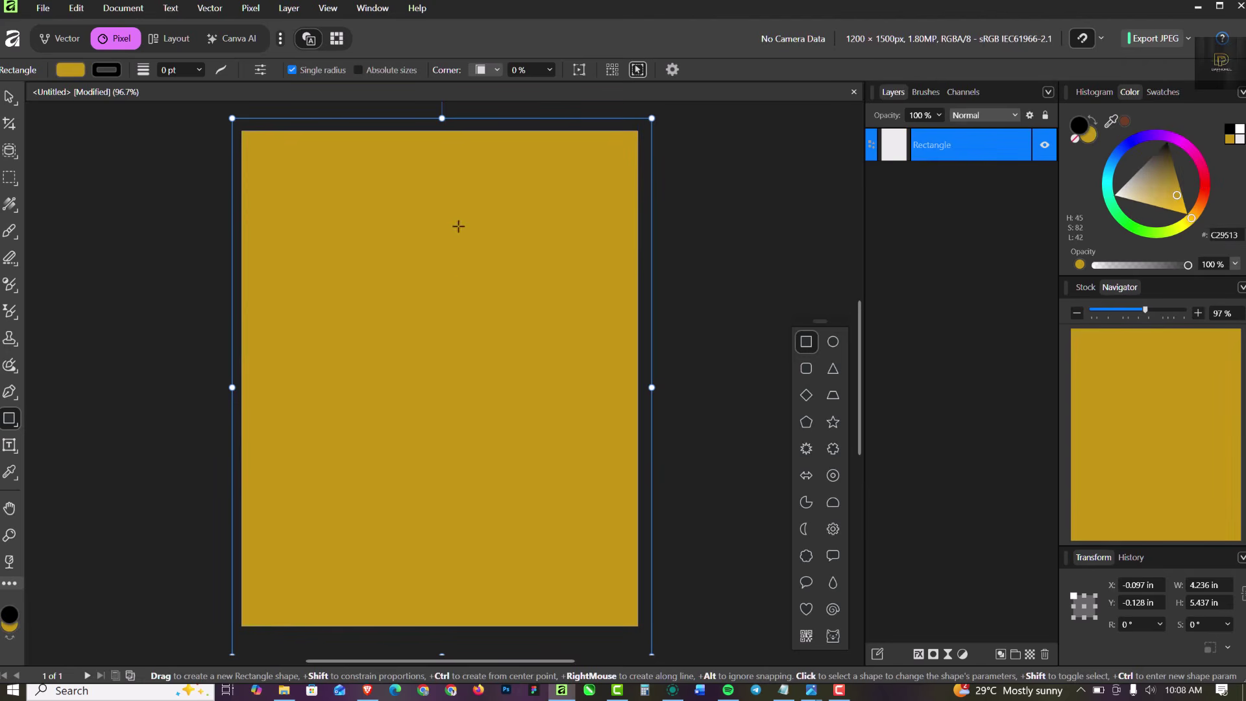
pyautogui.press('v')
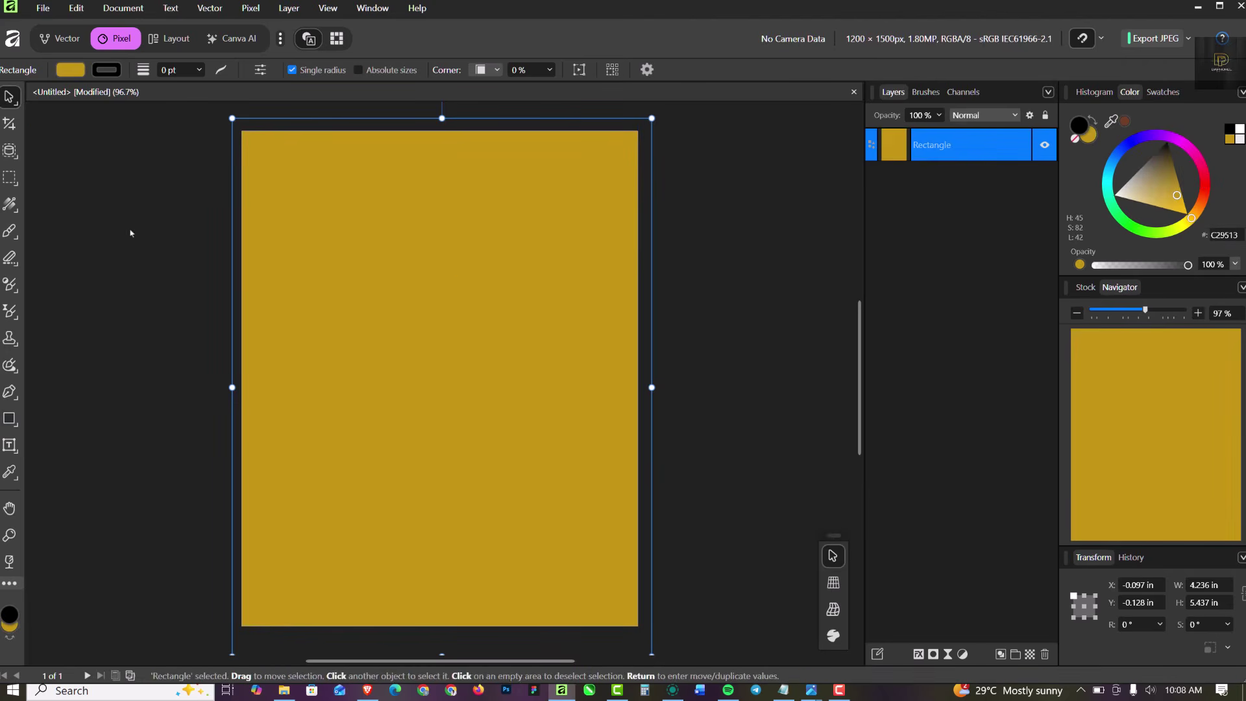
pyautogui.click(944, 438)
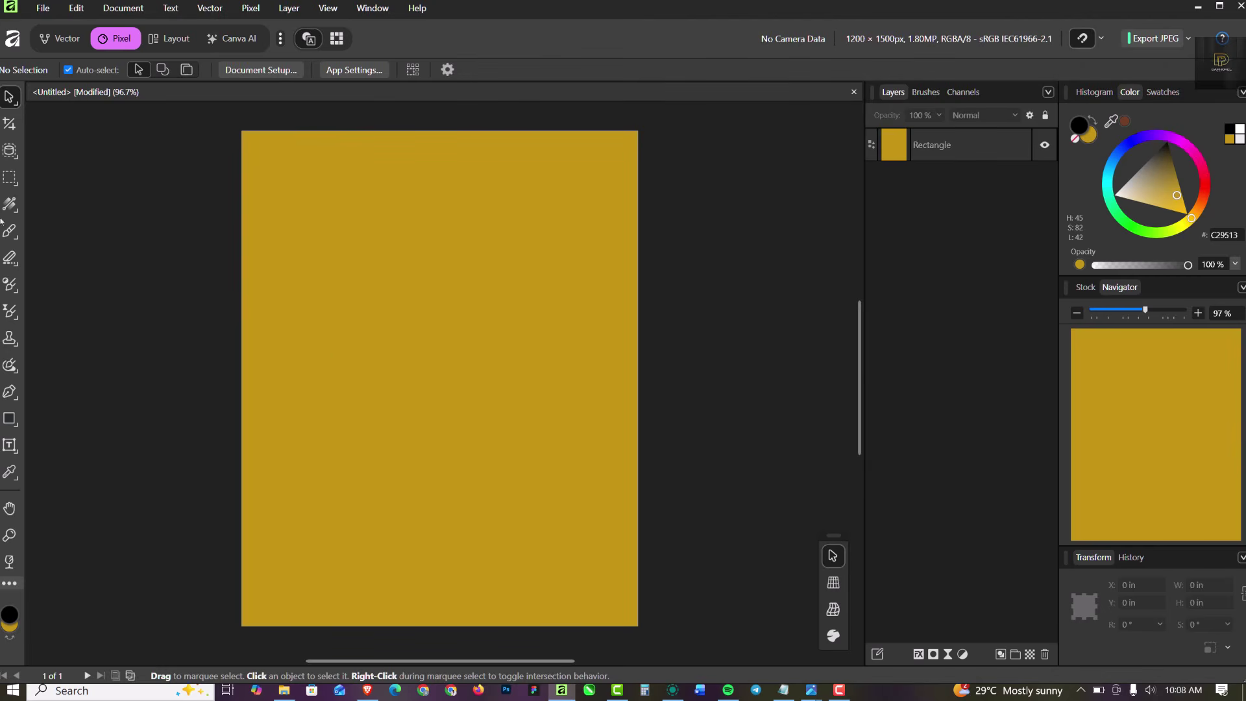
# Step: Place the desert sunset image from File Explorer onto the page above the gold rectangle
pyautogui.moveTo(837, 536); pyautogui.dragTo(45, 557)
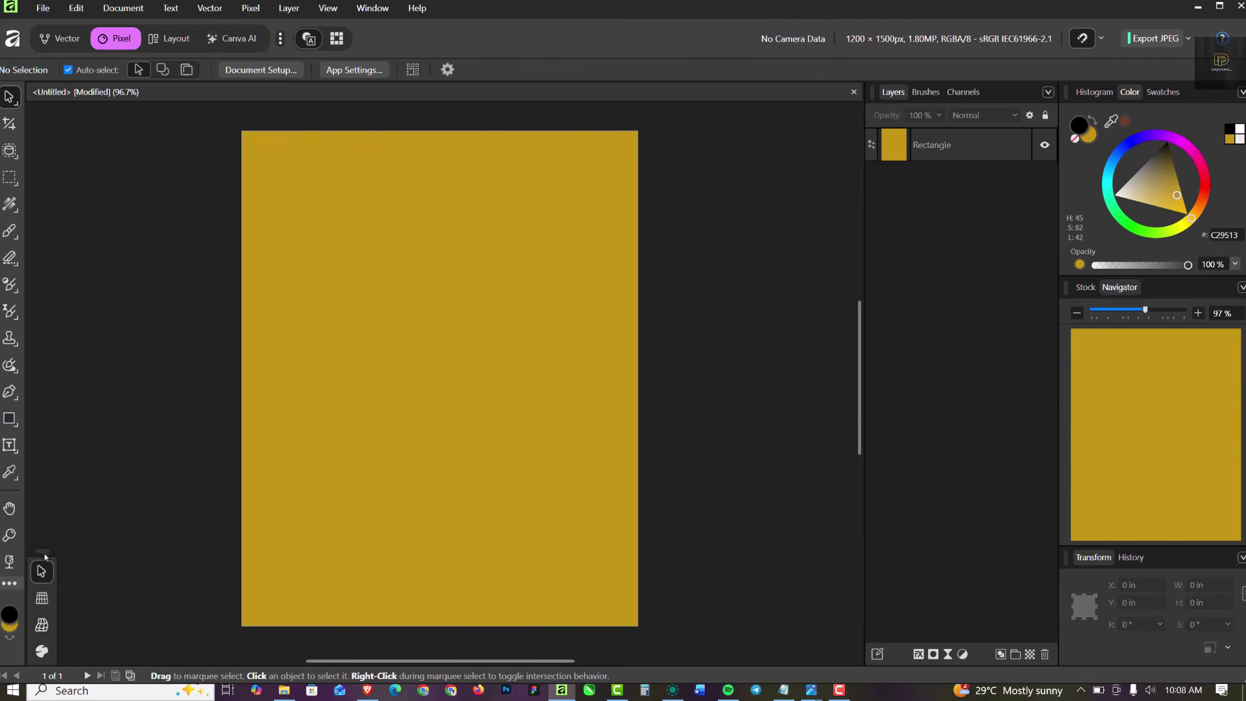
pyautogui.click(491, 234)
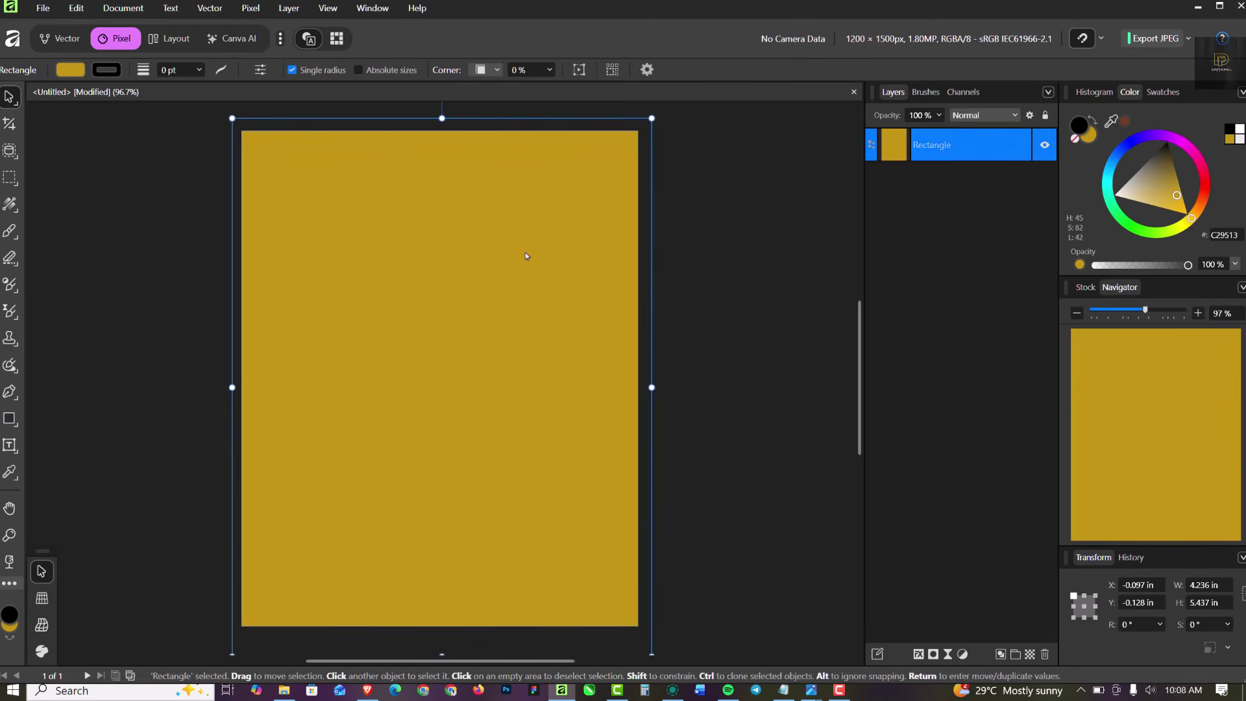
pyautogui.click(285, 690)
pyautogui.moveTo(167, 99); pyautogui.dragTo(449, 357)
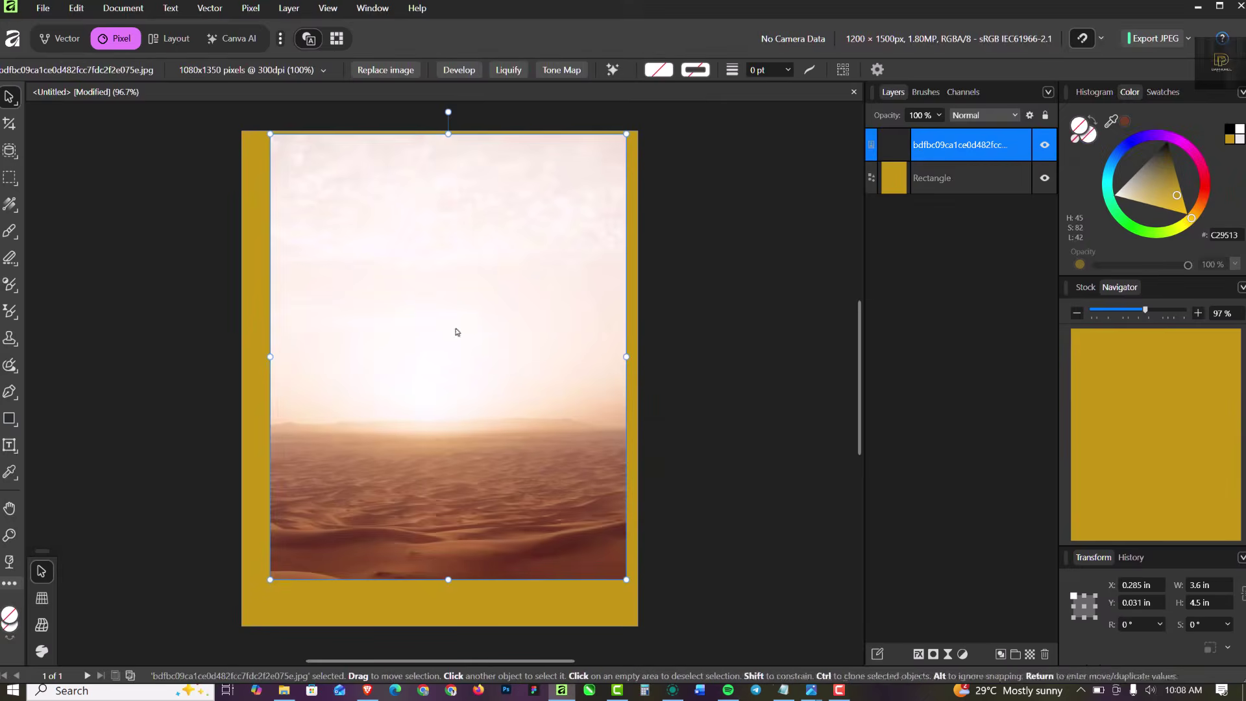
pyautogui.click(37, 8)
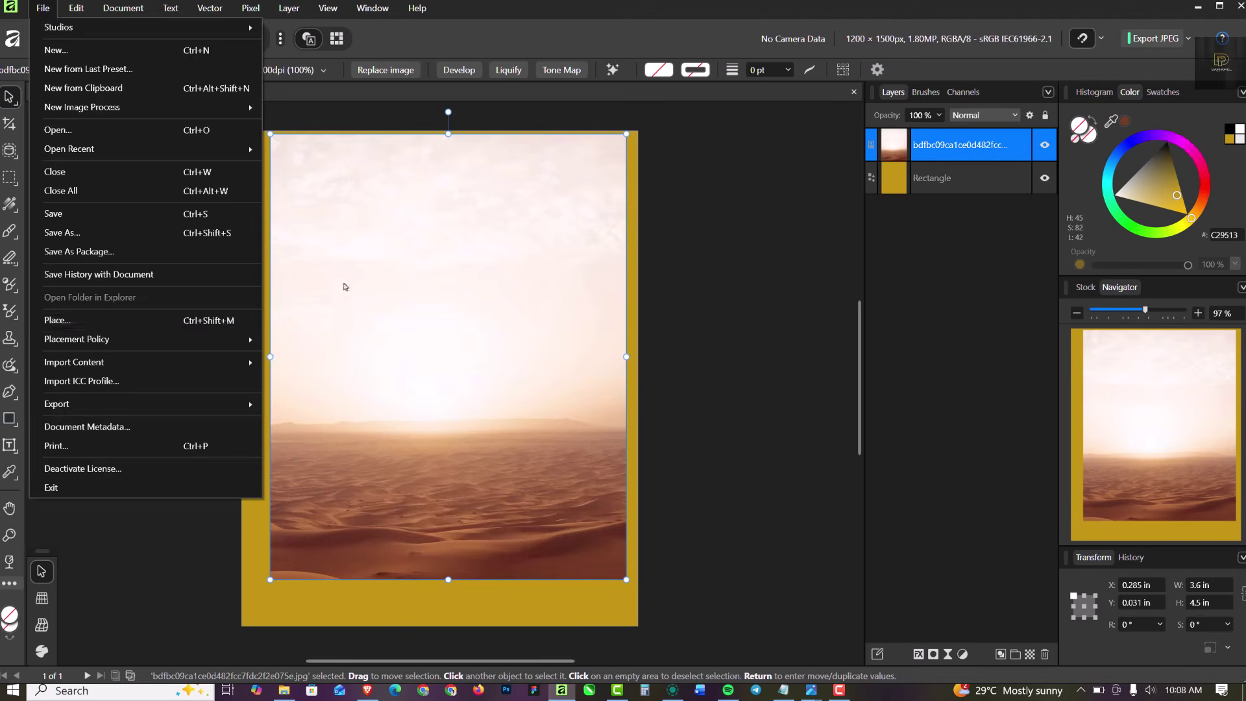
pyautogui.click(441, 222)
# Step: Enlarge the desert image to about 4.3 × 5.38 in and position it to cover the whole page
pyautogui.moveTo(500, 212); pyautogui.dragTo(459, 202)
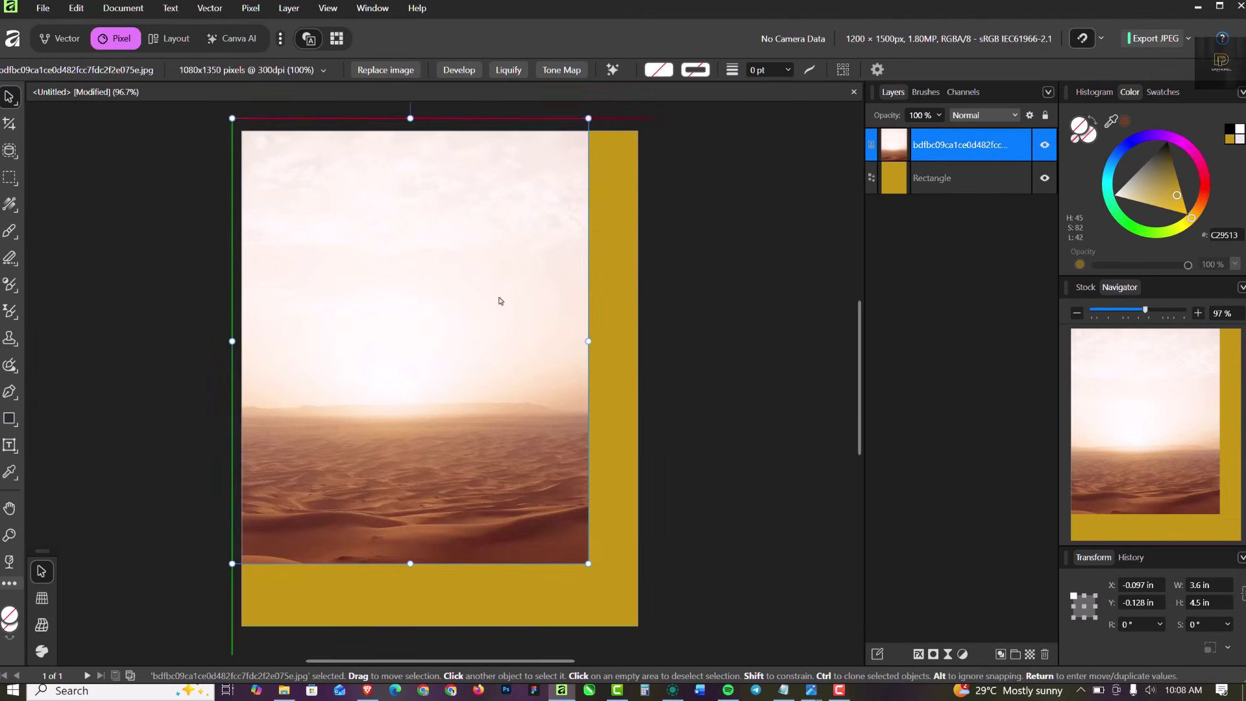
pyautogui.moveTo(590, 567); pyautogui.dragTo(658, 630)
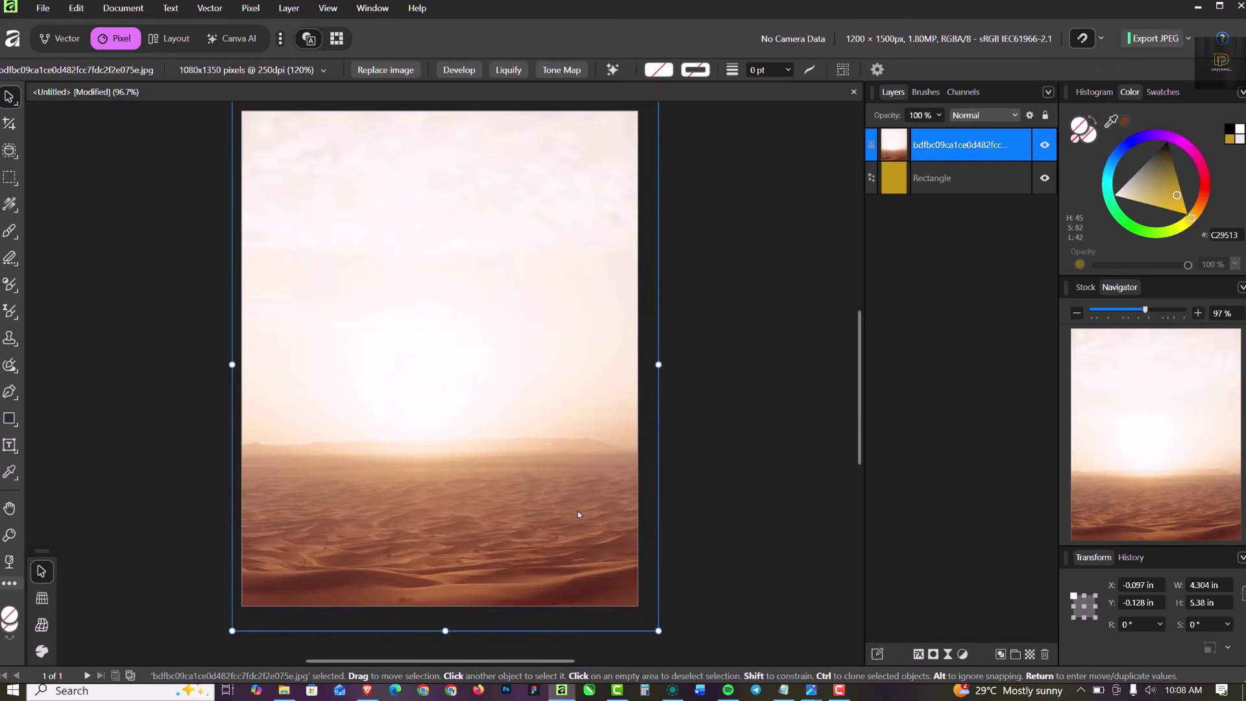
pyautogui.moveTo(577, 511); pyautogui.dragTo(569, 529)
pyautogui.scroll(1, 576, 461)
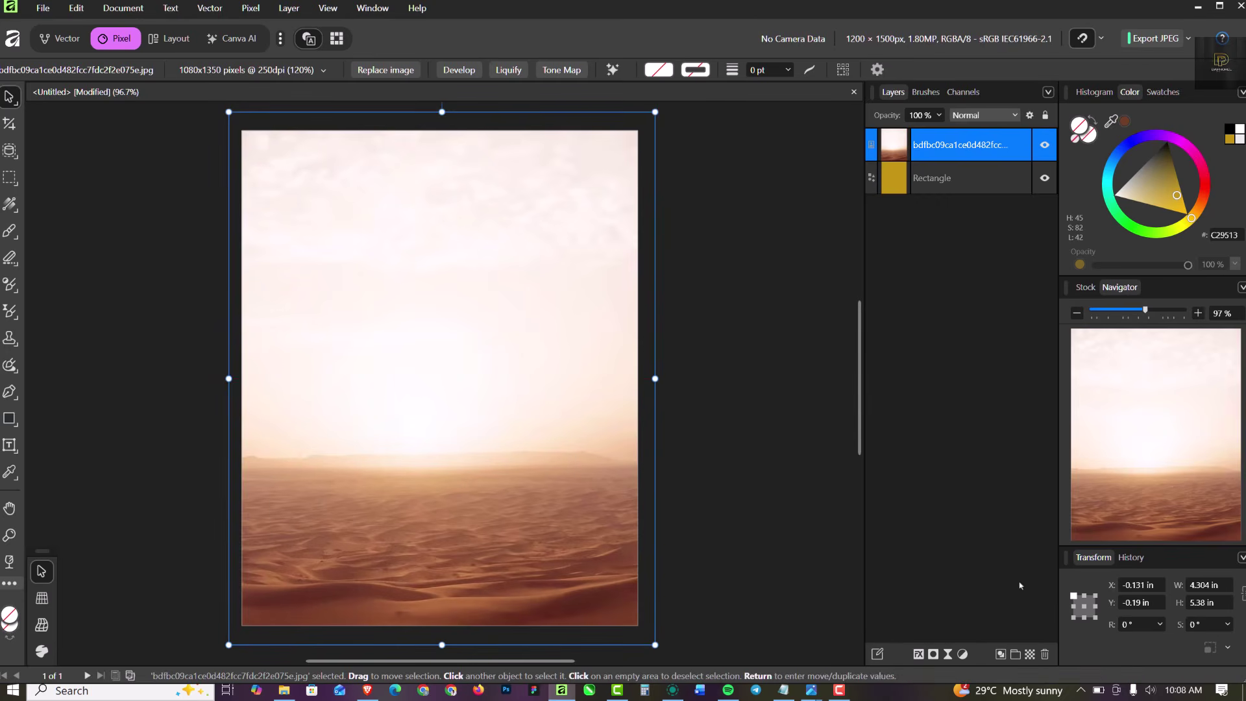
# Step: Add a live Gaussian Blur with a radius of 11.2 px to the desert image
pyautogui.rightClick(943, 274)
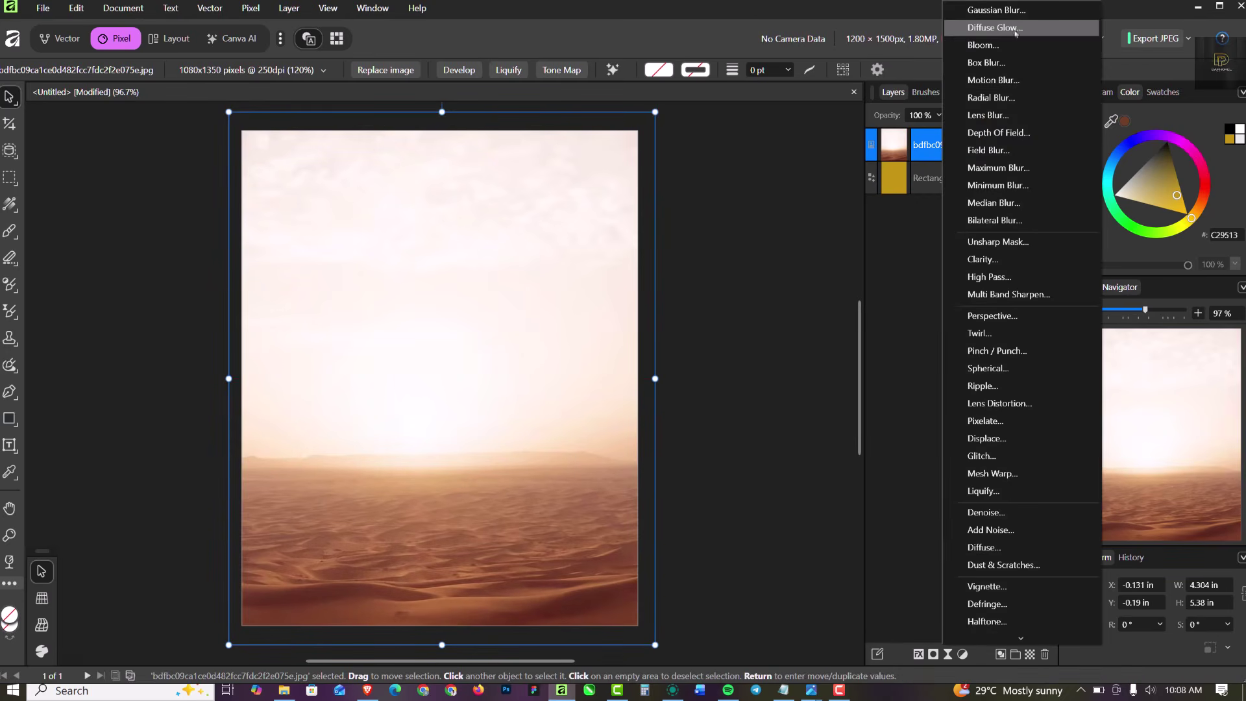
pyautogui.click(996, 9)
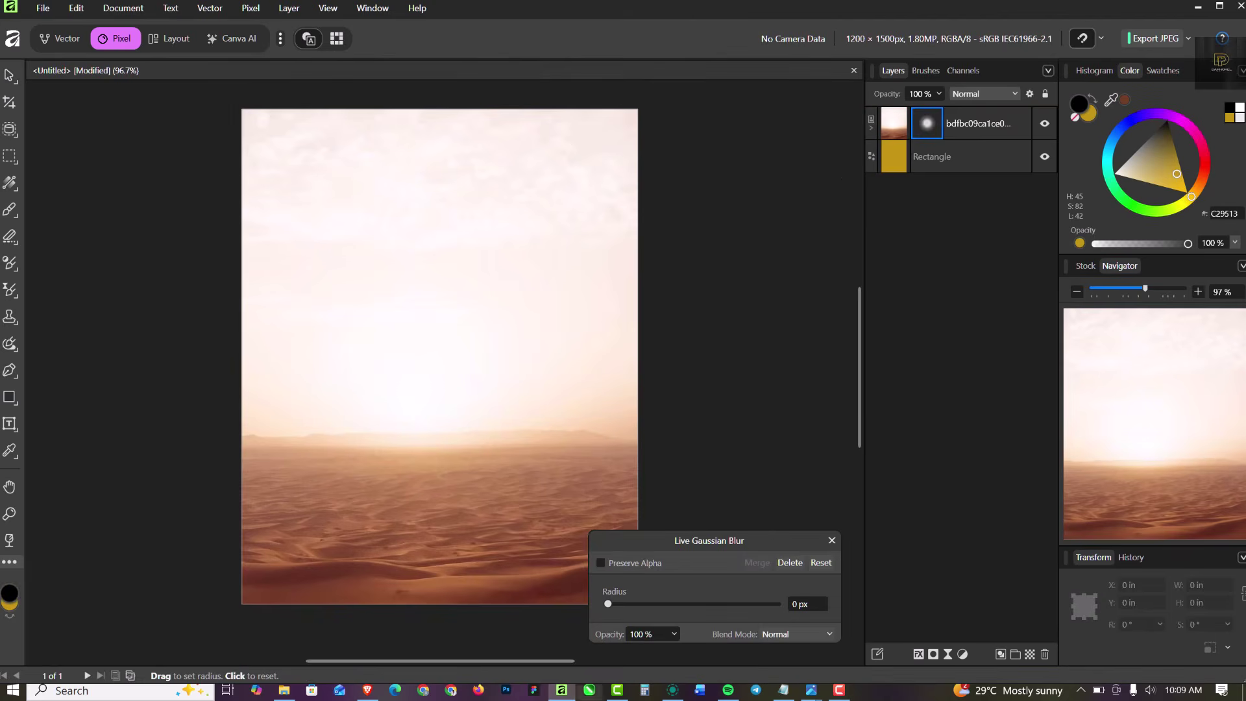
pyautogui.moveTo(606, 604); pyautogui.dragTo(706, 608)
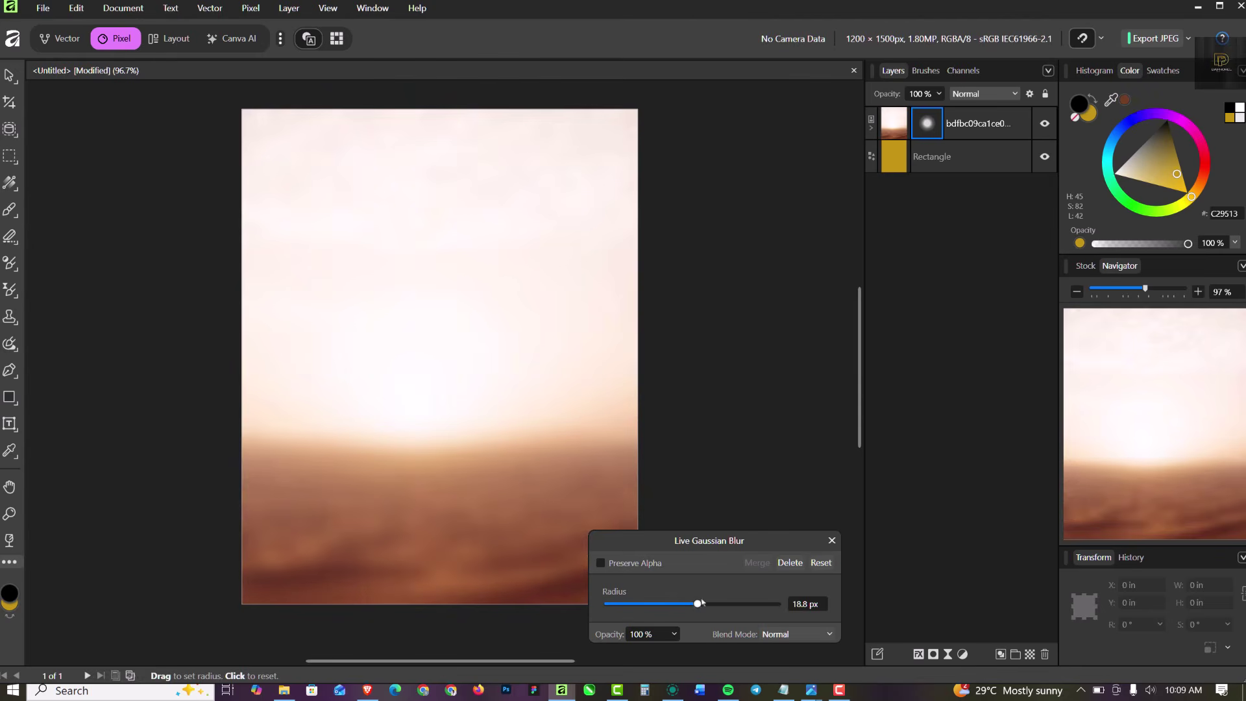
pyautogui.click(683, 605)
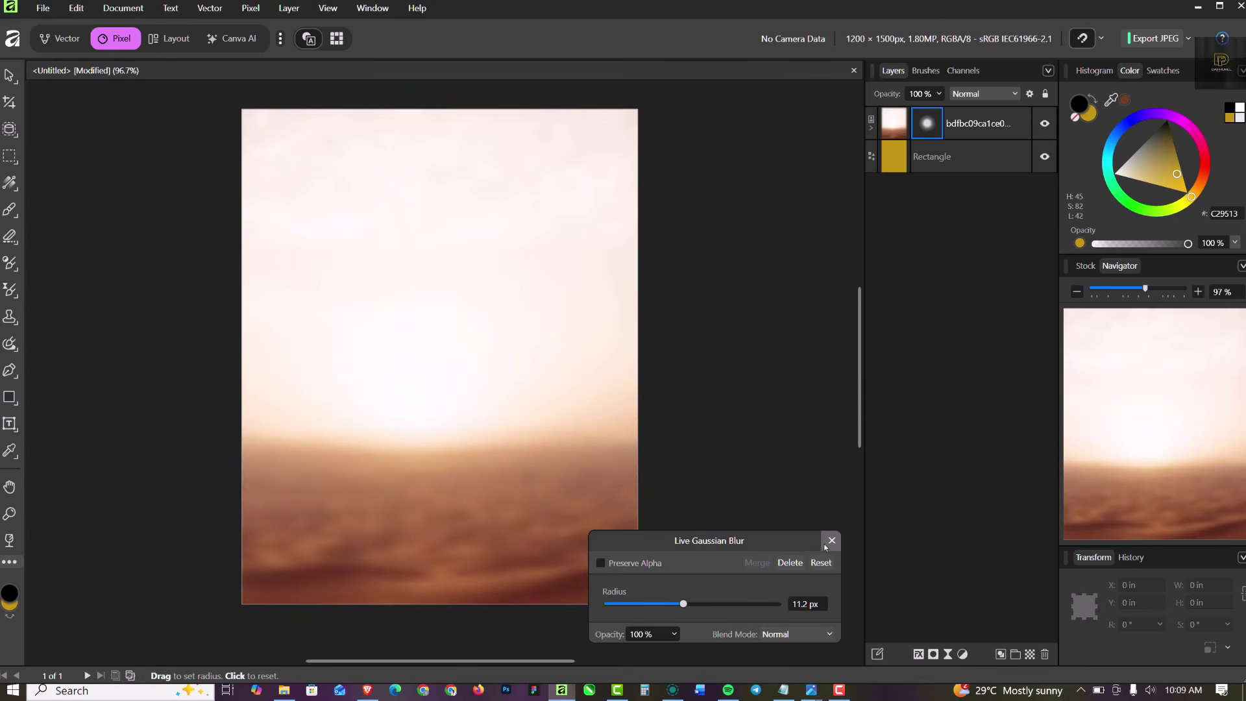
pyautogui.click(831, 541)
# Step: Set the blurred desert image layer's blend mode to Color Dodge
pyautogui.click(900, 150)
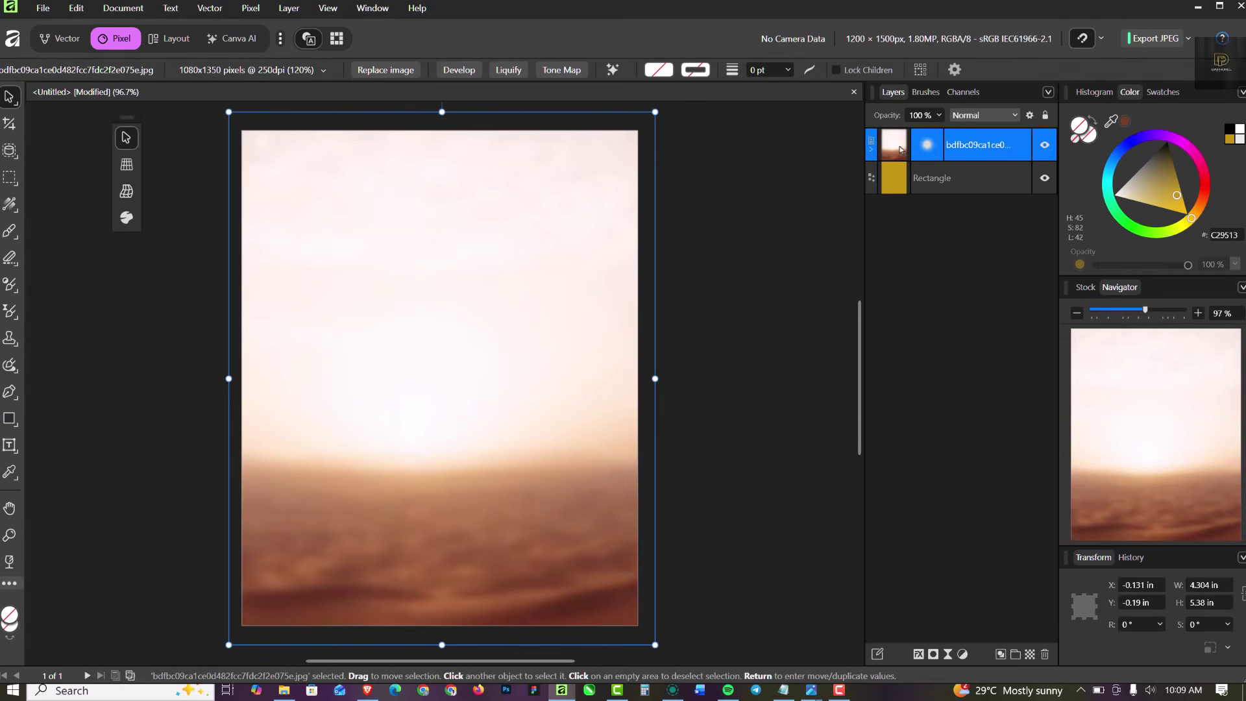
pyautogui.click(983, 116)
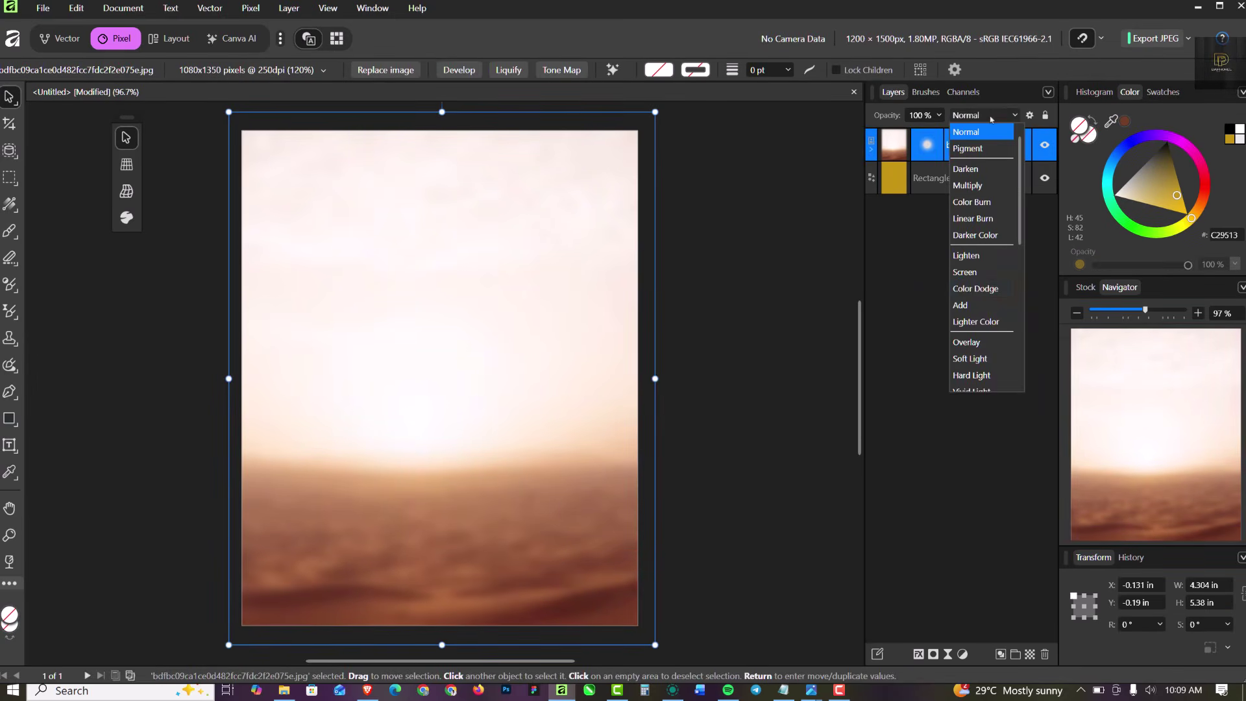
pyautogui.click(975, 288)
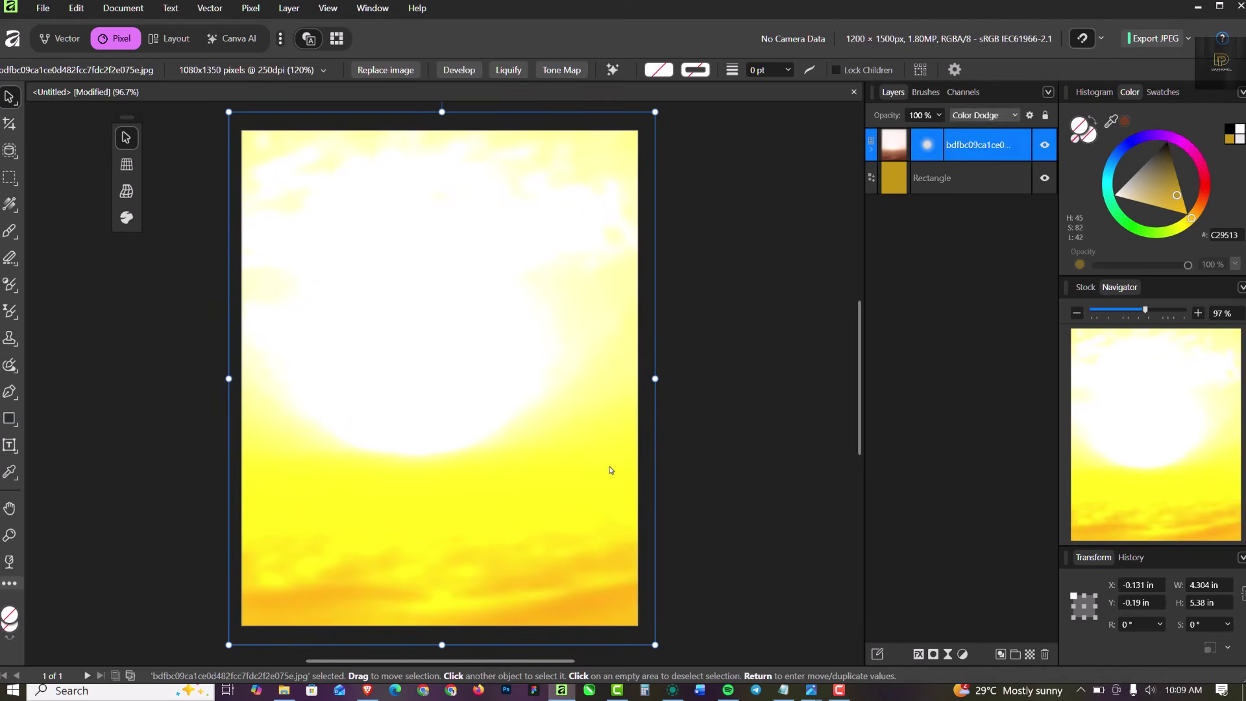
pyautogui.click(755, 317)
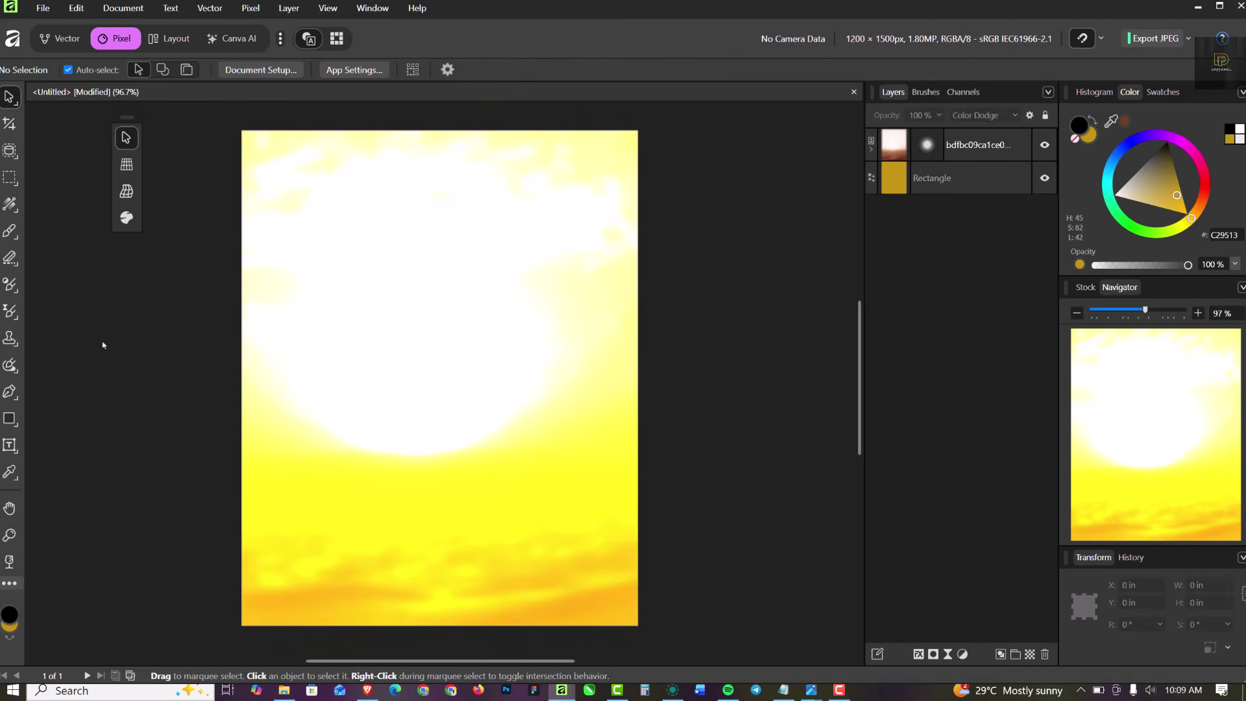
pyautogui.click(584, 446)
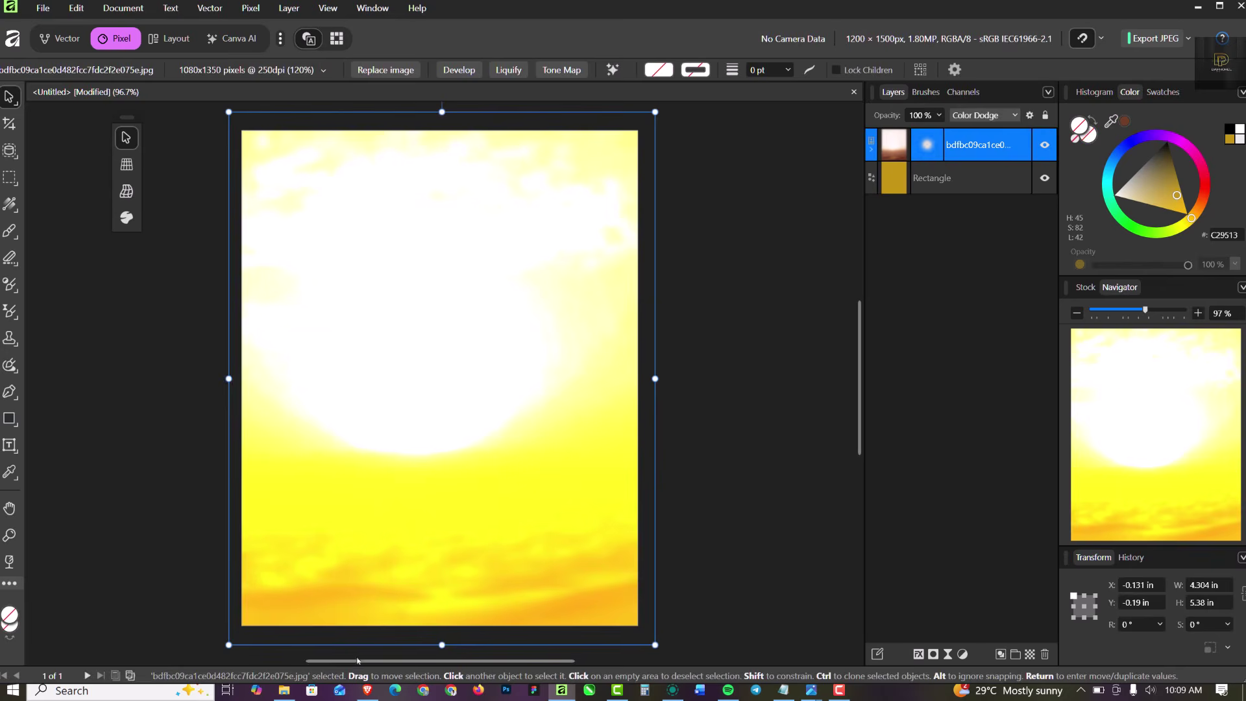
# Step: Place the mosque image from File Explorer onto the page above the blurred desert layer and nudge it near the centre
pyautogui.click(284, 690)
pyautogui.click(263, 163)
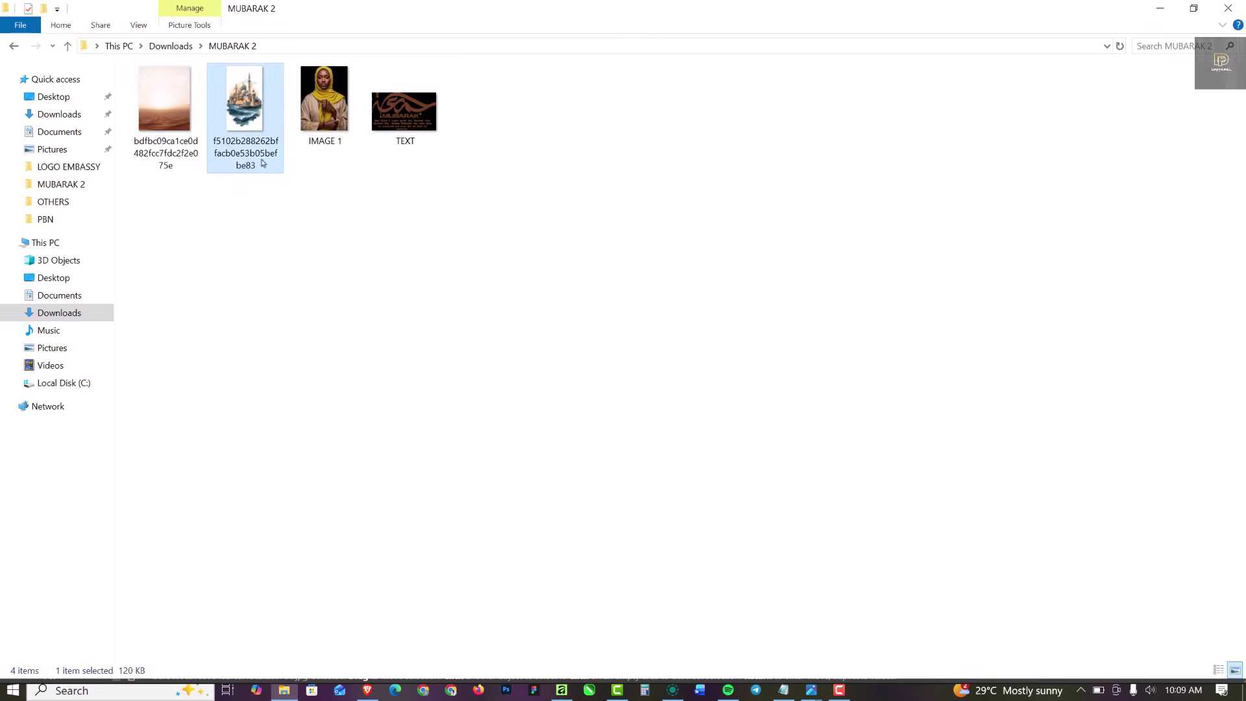
pyautogui.moveTo(252, 103); pyautogui.dragTo(468, 299)
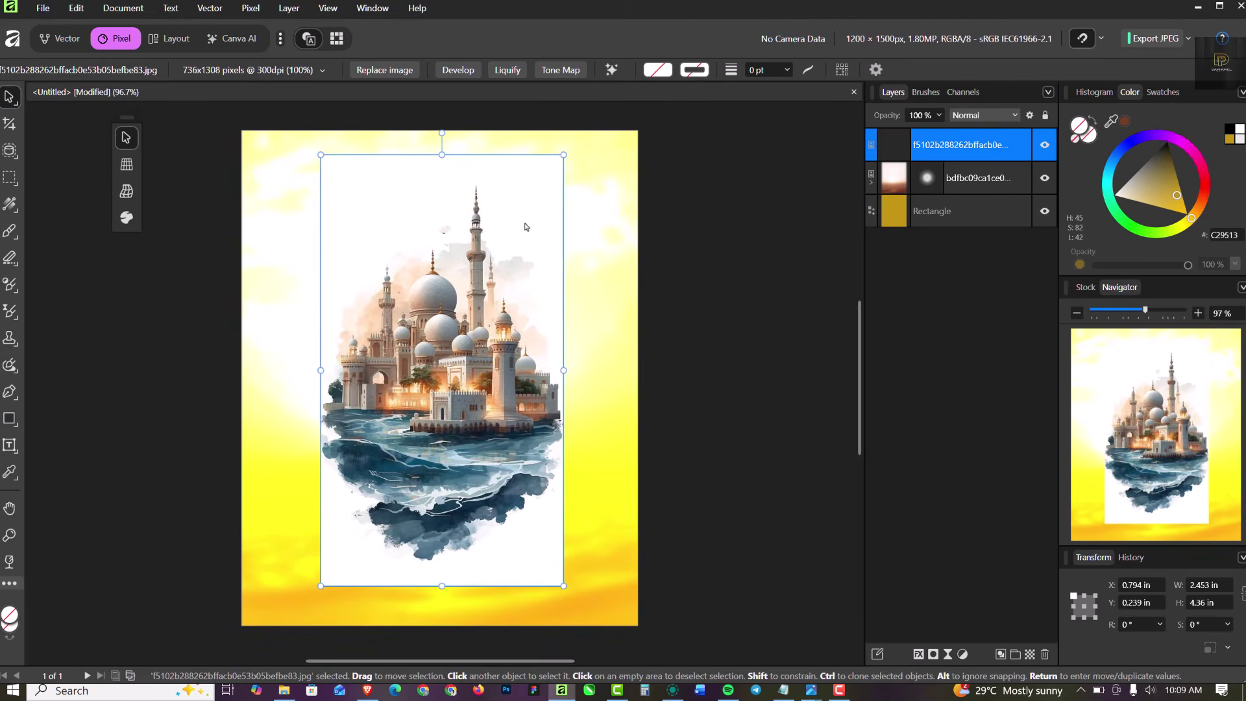
pyautogui.moveTo(477, 333); pyautogui.dragTo(474, 331)
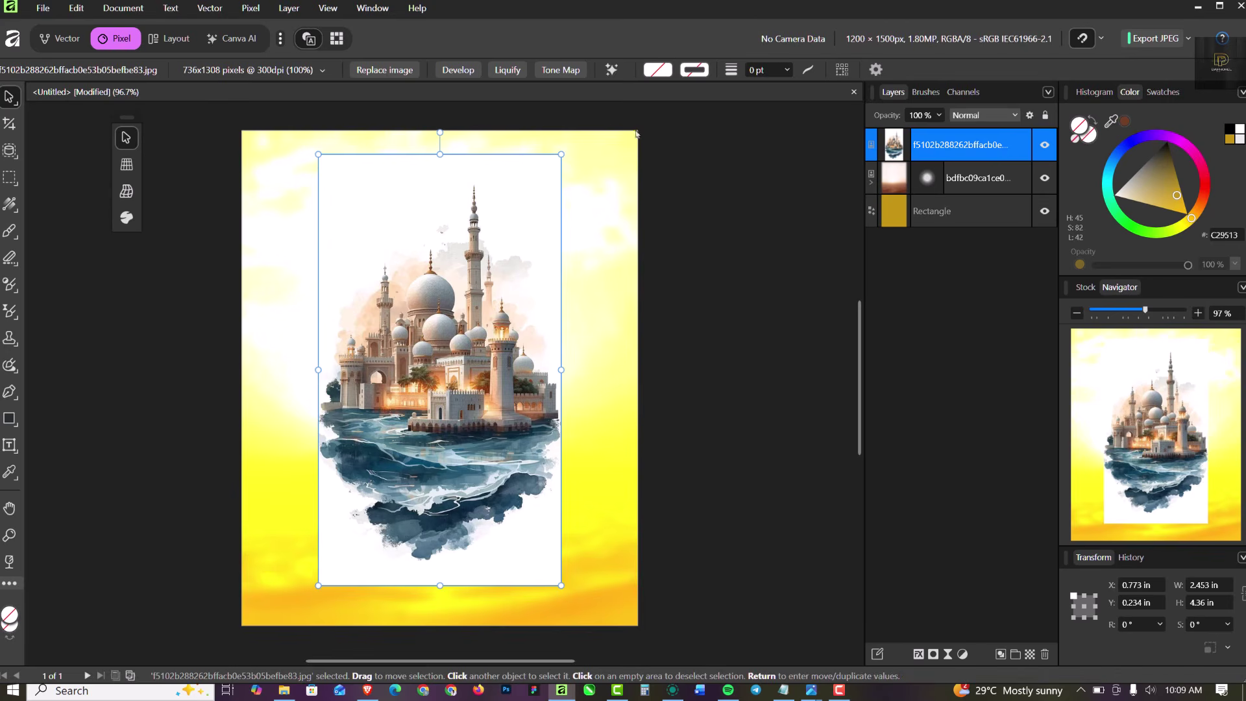
# Step: Remove the white background from the mosque image with Remove Background and check the cutout
pyautogui.click(611, 68)
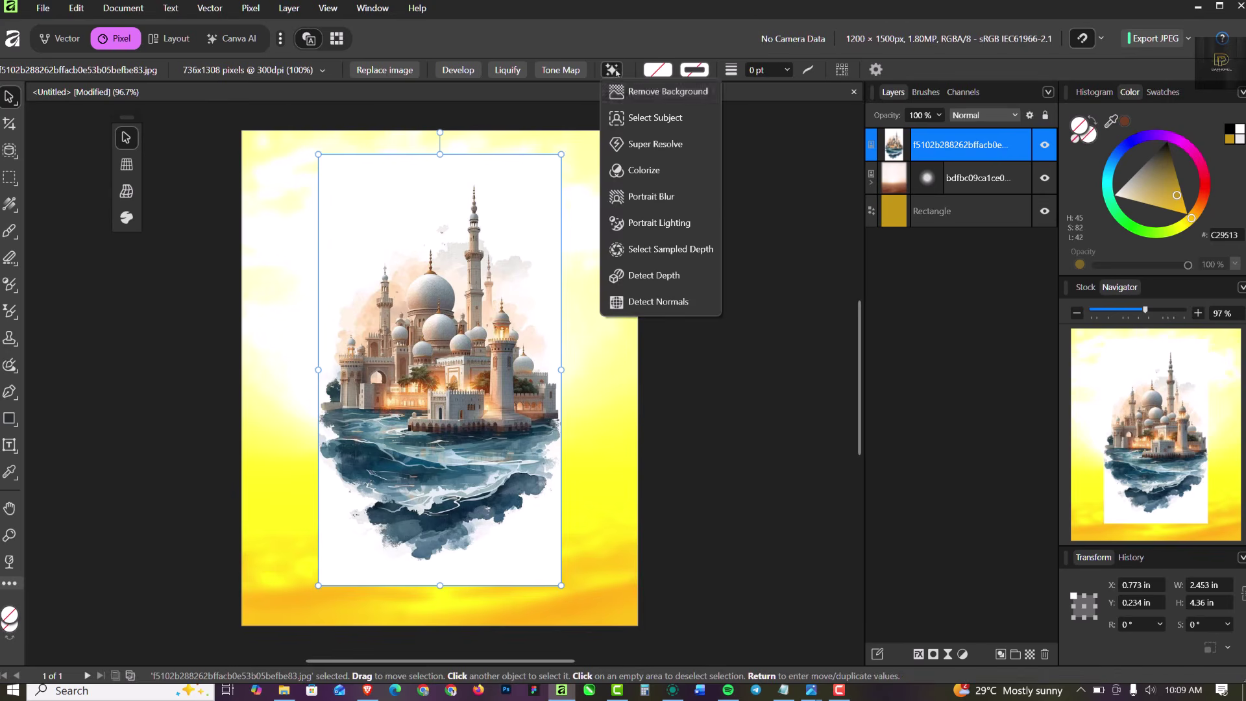
pyautogui.click(659, 93)
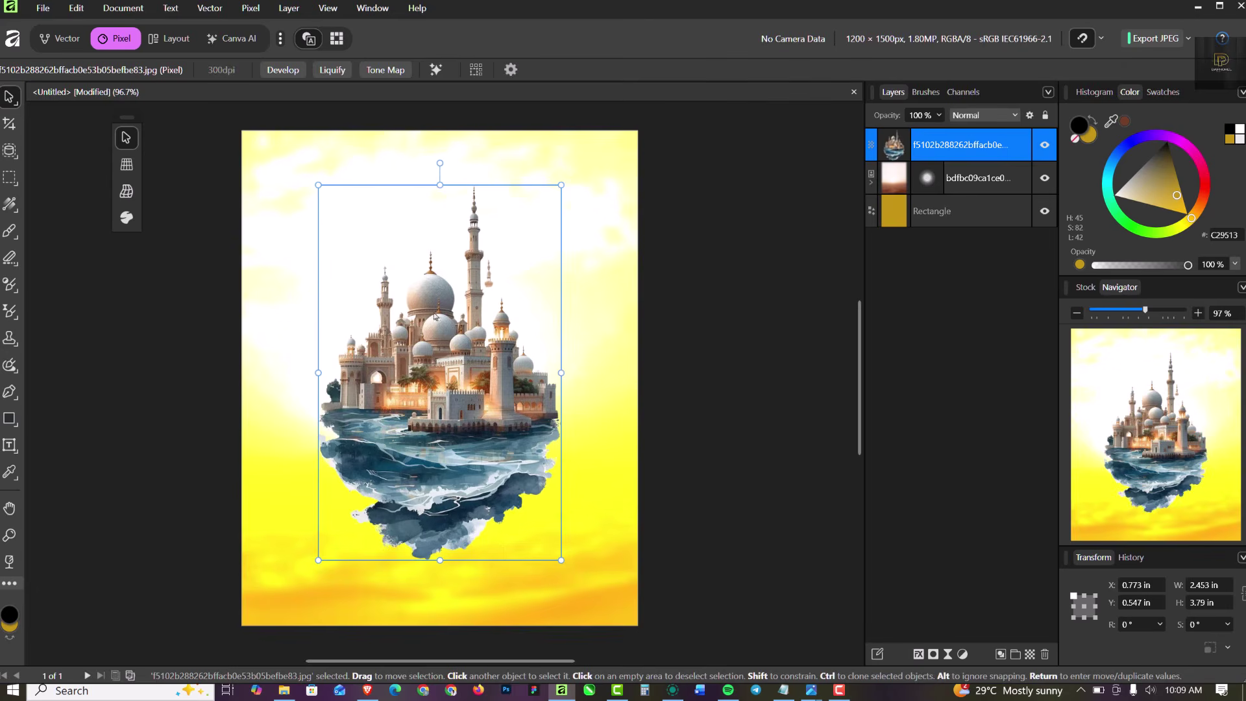
pyautogui.scroll(5, 436, 317)
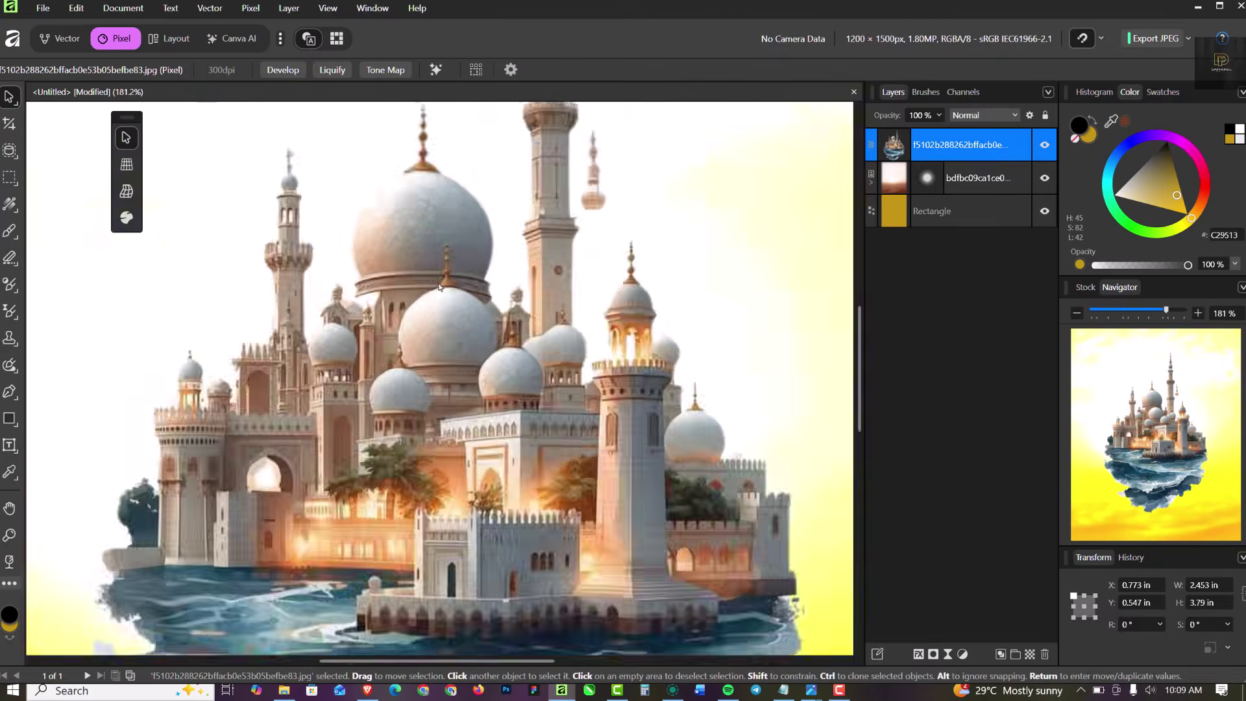
pyautogui.scroll(-3, 439, 287)
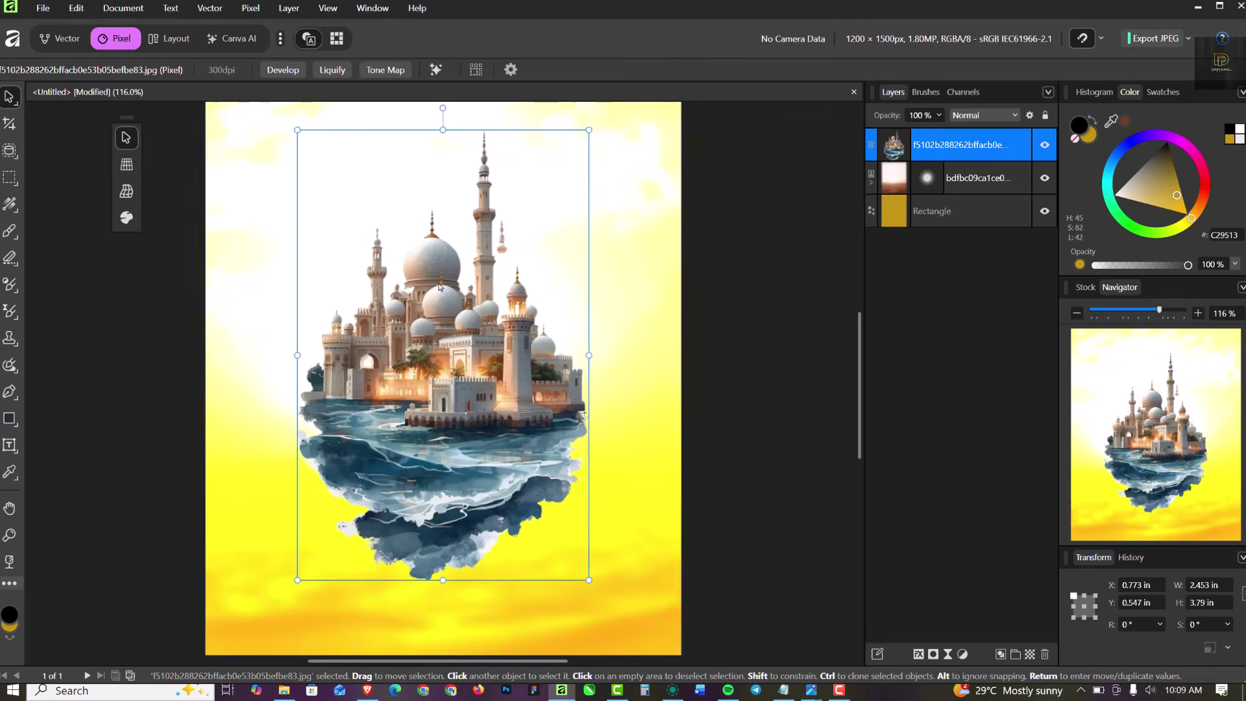
pyautogui.scroll(-2, 440, 288)
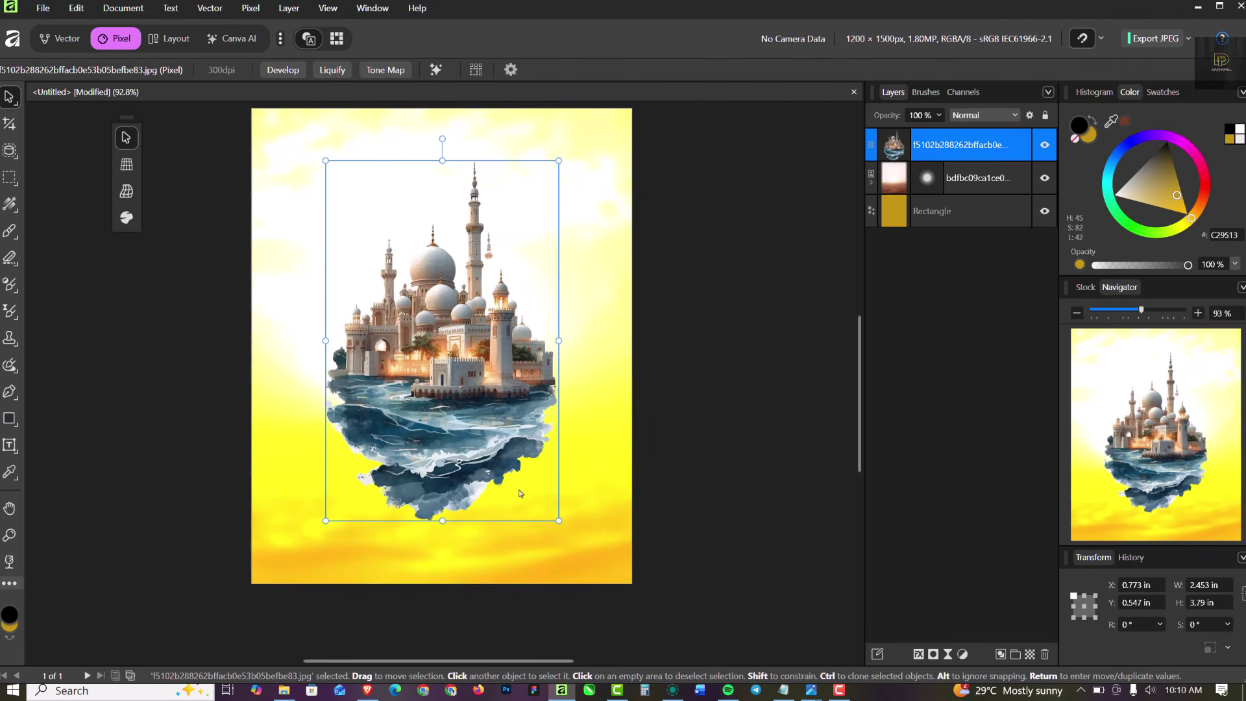
pyautogui.scroll(-1, 491, 417)
pyautogui.scroll(2, 481, 415)
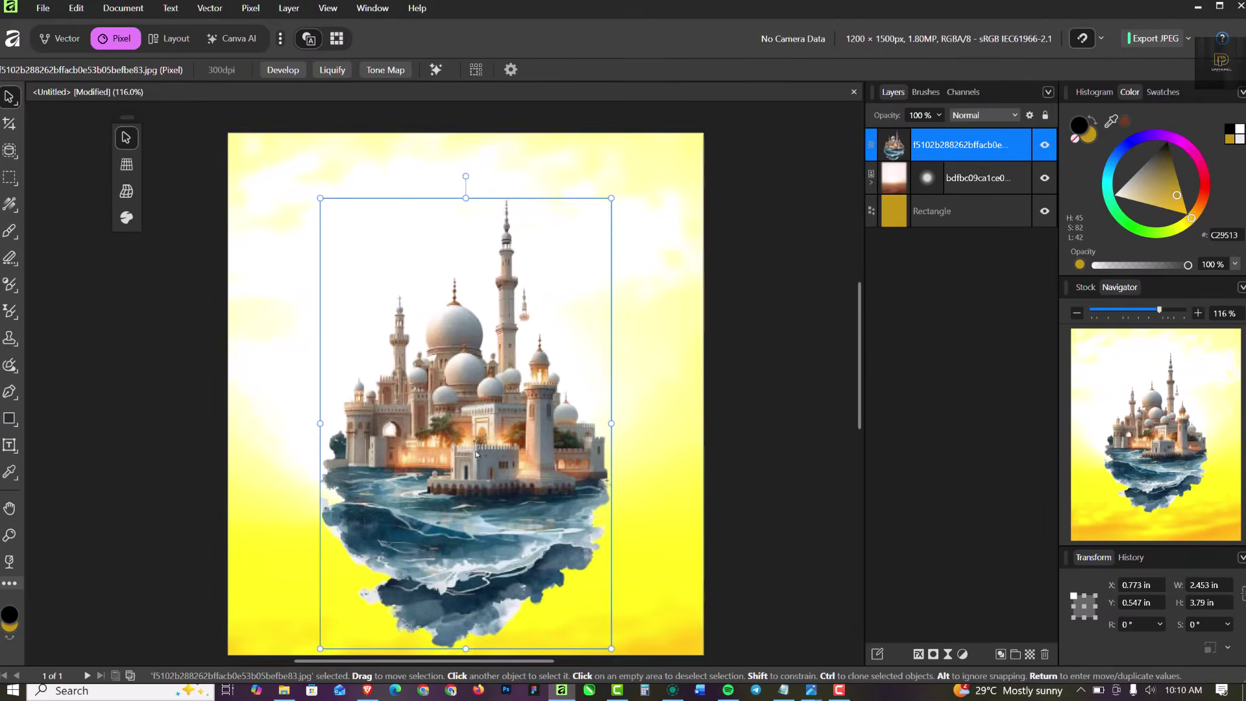
pyautogui.scroll(-3, 468, 414)
pyautogui.scroll(2, 468, 412)
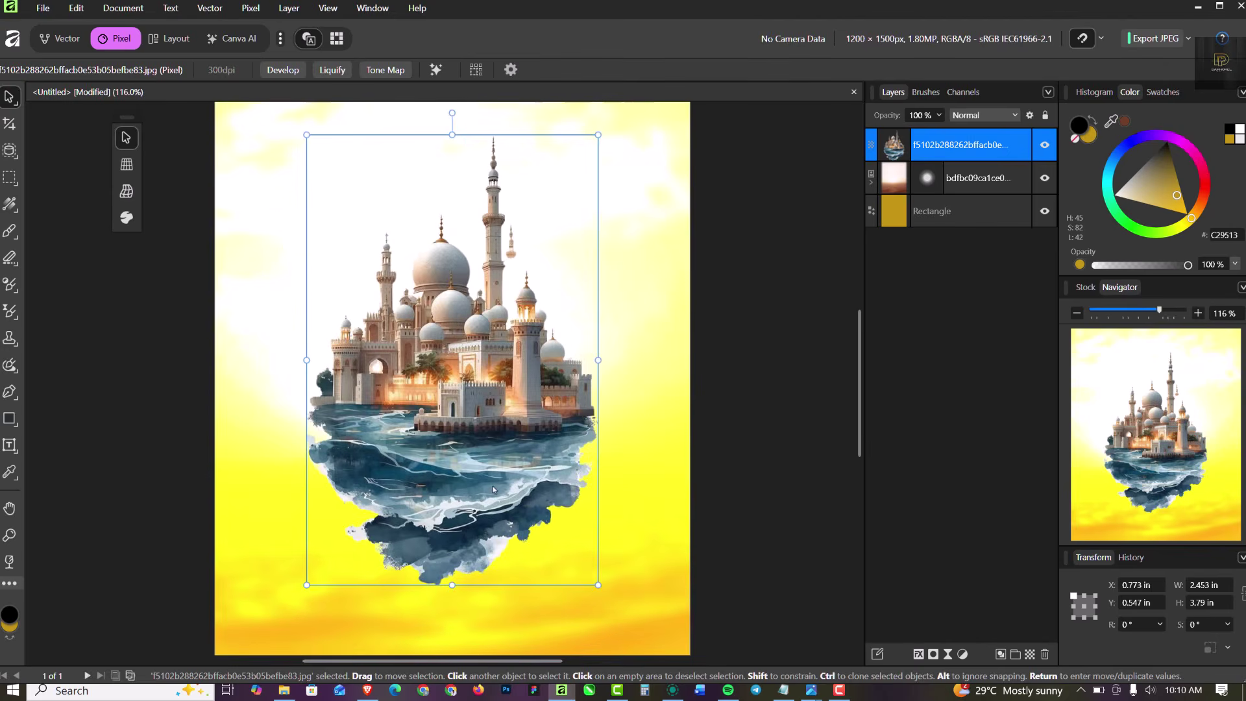
# Step: Add a mask to the mosque layer and choose the Paint Brush with black at 0% hardness for painting on it
pyautogui.click(933, 654)
pyautogui.press('b')
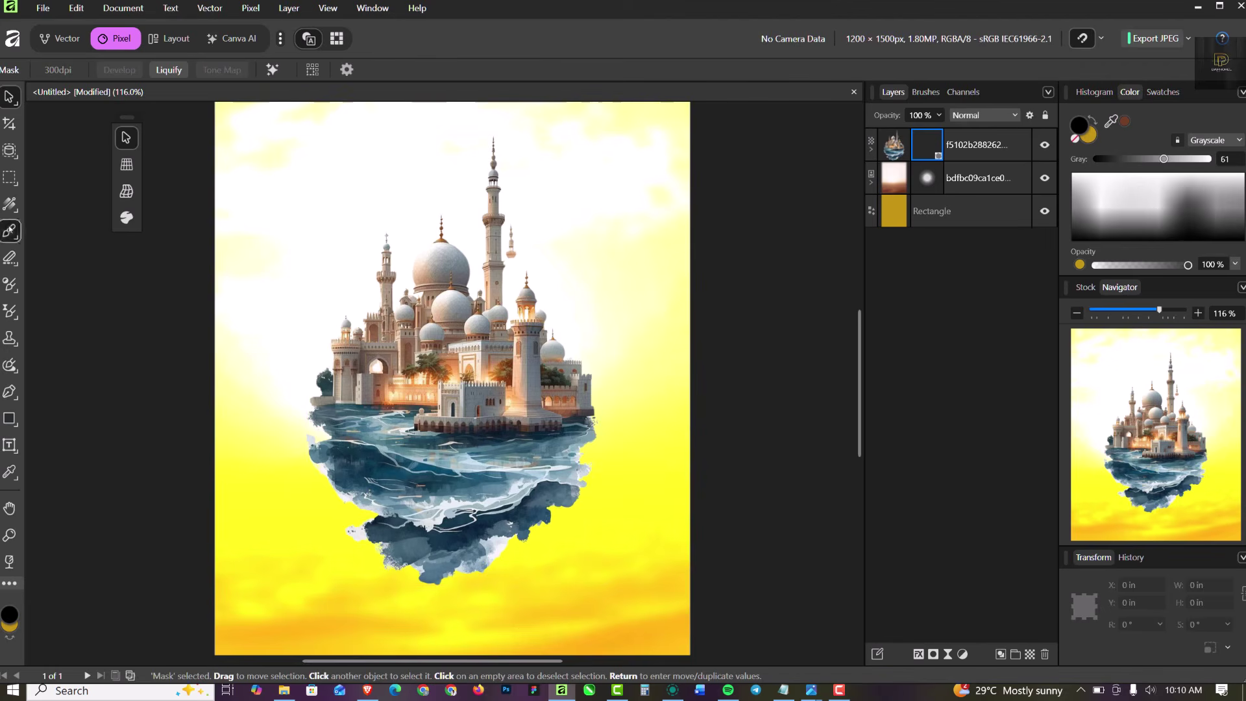
pyautogui.click(10, 230)
pyautogui.click(73, 228)
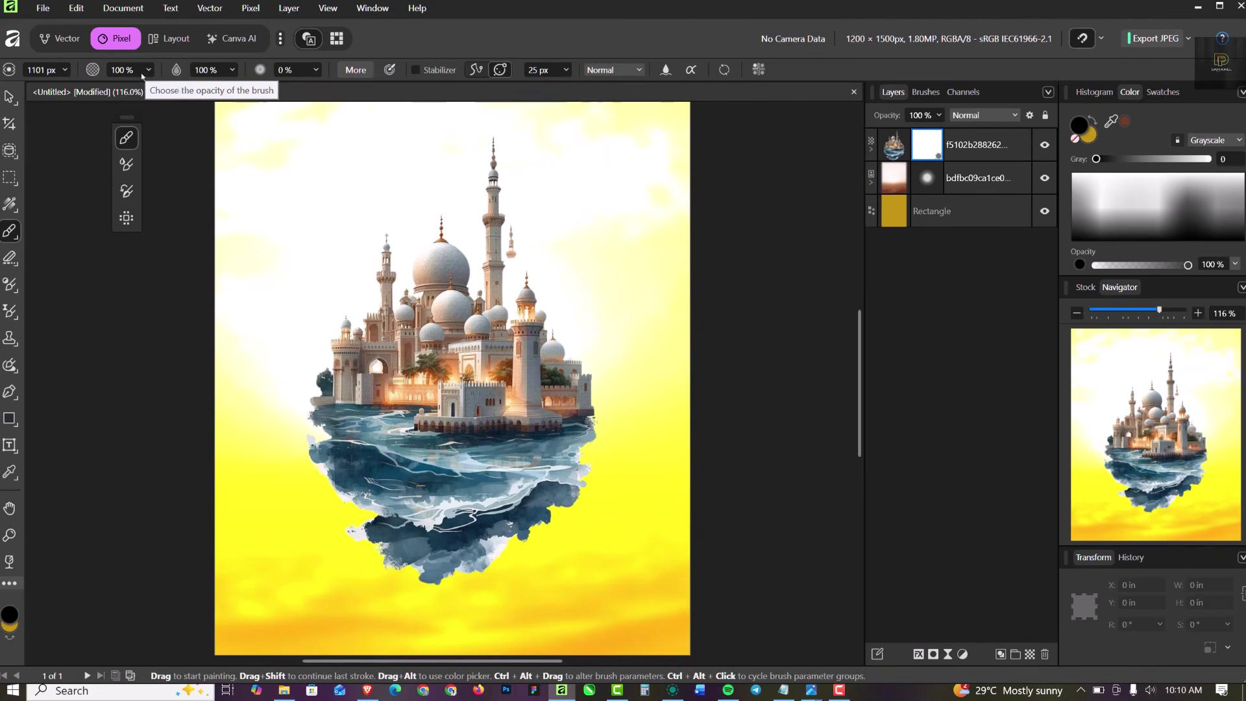
# Step: Try masking the mosque image with 1101 px brush strokes, enabling the Stabilizer for the stroke over the water
pyautogui.moveTo(311, 200)
pyautogui.mouseDown()
pyautogui.moveTo(499, 274)
pyautogui.moveTo(536, 141)
pyautogui.mouseUp()
pyautogui.hotkey('ctrl', 'z')
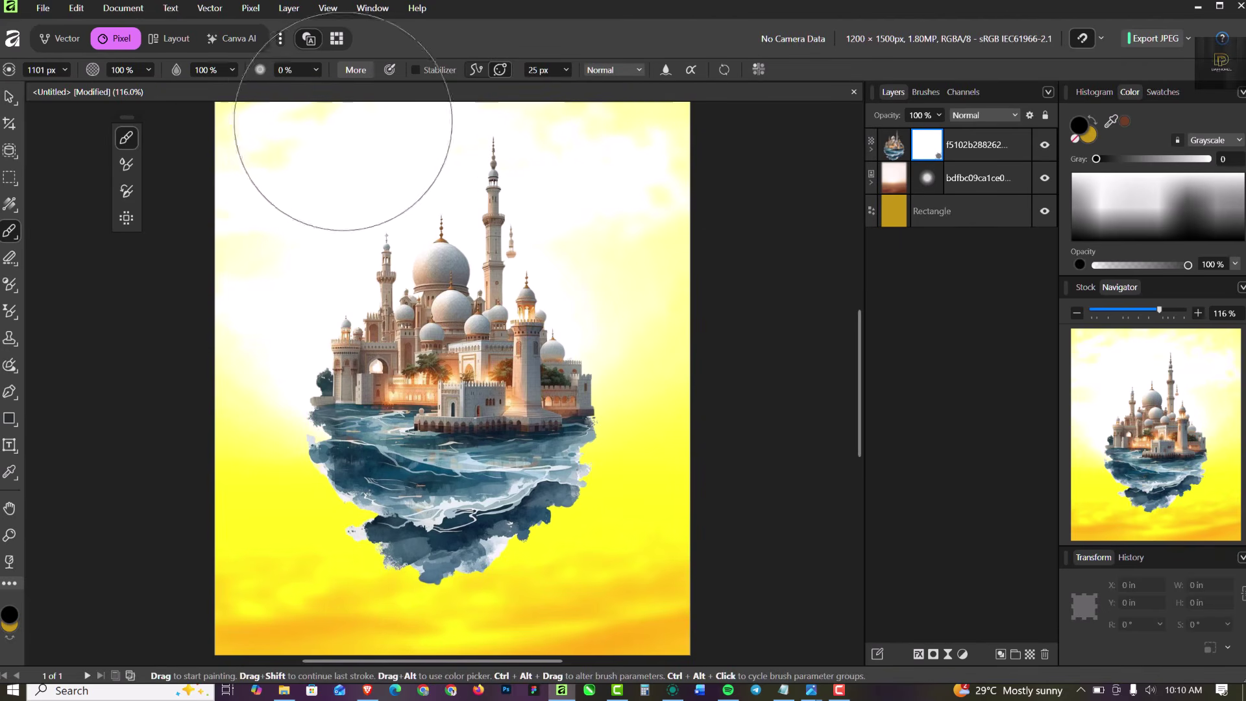
pyautogui.click(415, 70)
pyautogui.moveTo(561, 523); pyautogui.dragTo(506, 562)
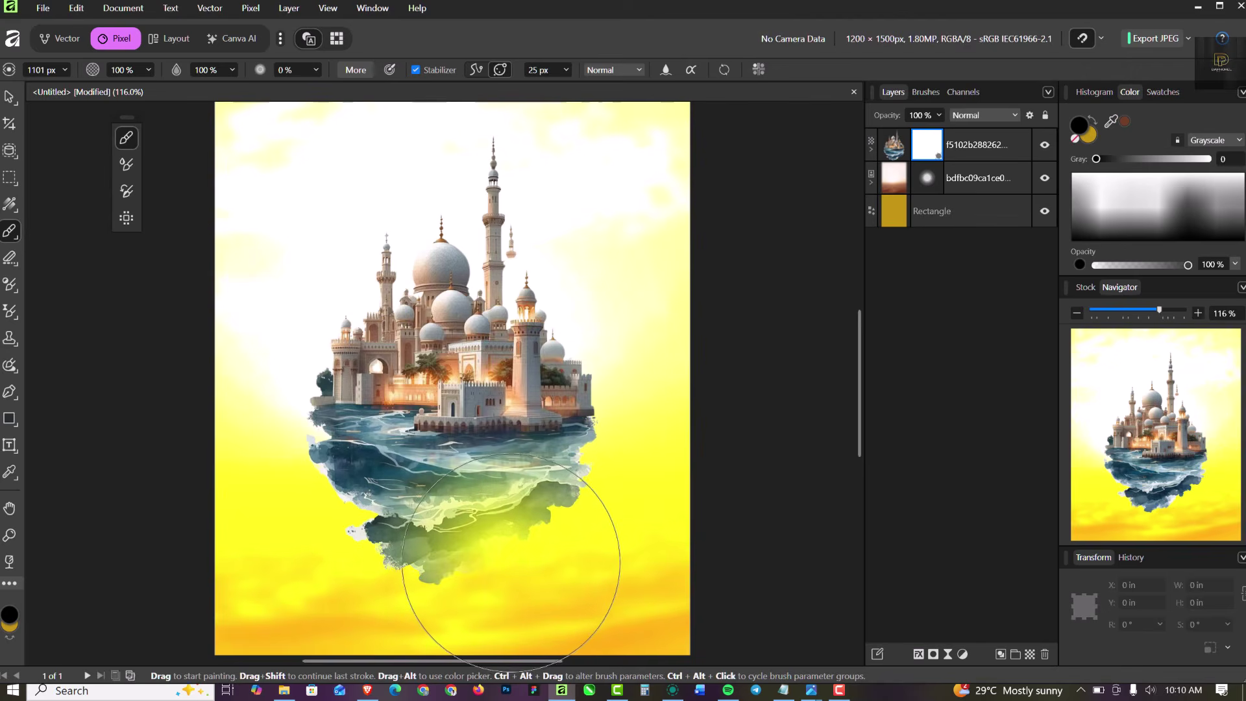
# Step: Reduce the mask brush width to 575 px and undo the trial stroke over the water
pyautogui.press('[')
pyautogui.press('[')
pyautogui.press('[')
pyautogui.press('[')
pyautogui.hotkey('ctrl', 'z')
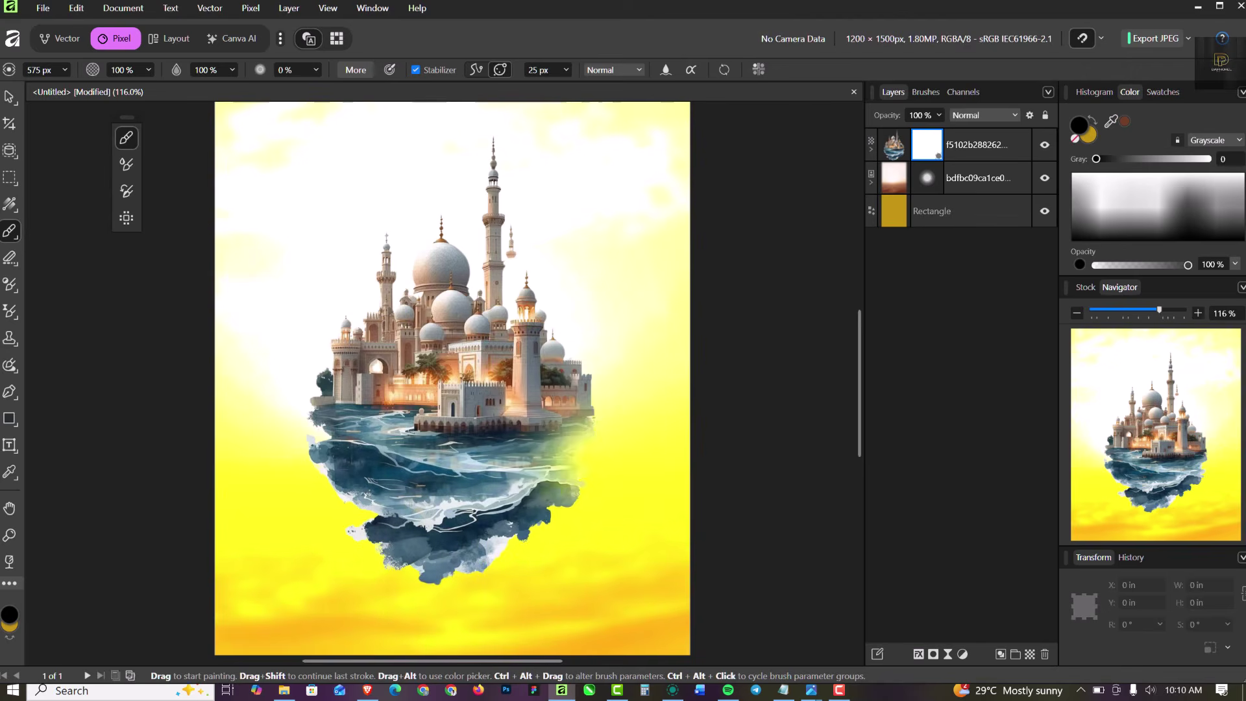
# Step: Paint black on the mosque's mask, turning the Stabilizer off, to hide the water and fade out the building's base
pyautogui.moveTo(557, 547); pyautogui.dragTo(571, 379)
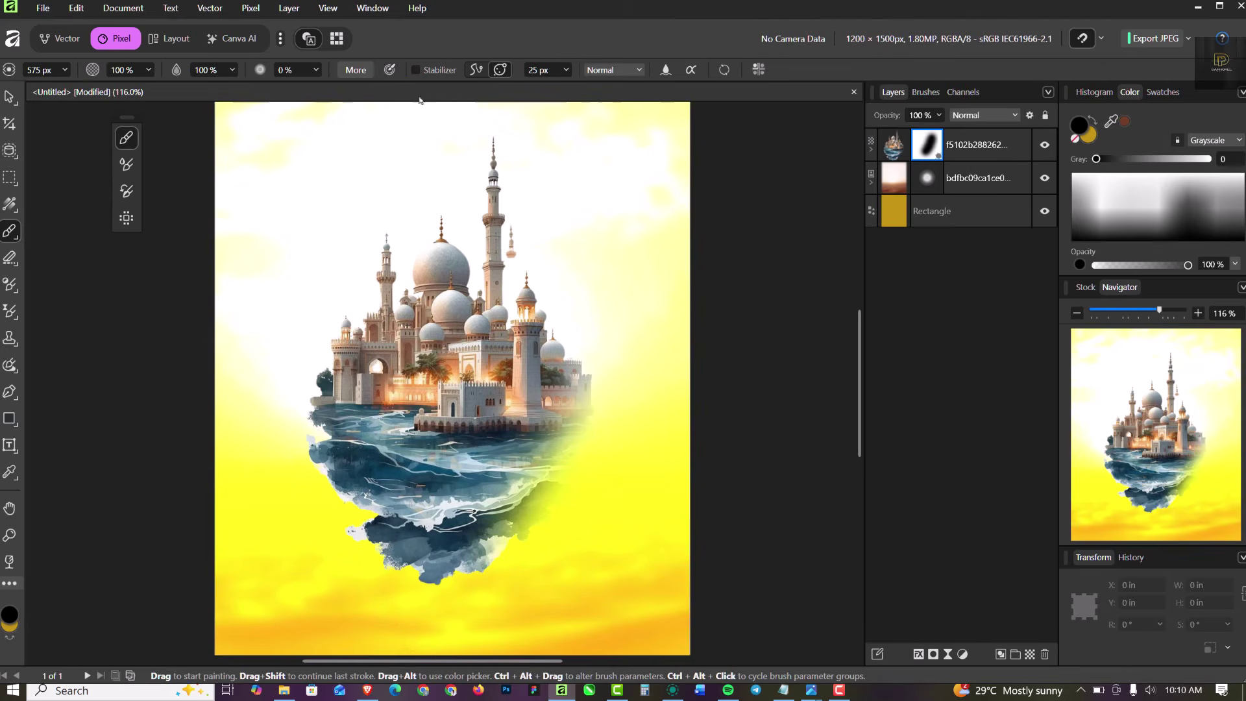
pyautogui.moveTo(571, 337)
pyautogui.mouseDown()
pyautogui.moveTo(617, 435)
pyautogui.moveTo(611, 468)
pyautogui.moveTo(546, 540)
pyautogui.moveTo(367, 571)
pyautogui.moveTo(520, 574)
pyautogui.moveTo(368, 553)
pyautogui.moveTo(305, 530)
pyautogui.moveTo(459, 545)
pyautogui.moveTo(355, 511)
pyautogui.moveTo(290, 431)
pyautogui.moveTo(322, 497)
pyautogui.moveTo(273, 363)
pyautogui.moveTo(277, 421)
pyautogui.moveTo(282, 375)
pyautogui.moveTo(314, 492)
pyautogui.moveTo(415, 546)
pyautogui.moveTo(523, 519)
pyautogui.moveTo(527, 499)
pyautogui.moveTo(347, 499)
pyautogui.moveTo(626, 483)
pyautogui.moveTo(352, 479)
pyautogui.moveTo(311, 470)
pyautogui.moveTo(589, 482)
pyautogui.moveTo(422, 481)
pyautogui.moveTo(306, 459)
pyautogui.moveTo(597, 476)
pyautogui.moveTo(365, 458)
pyautogui.mouseUp()
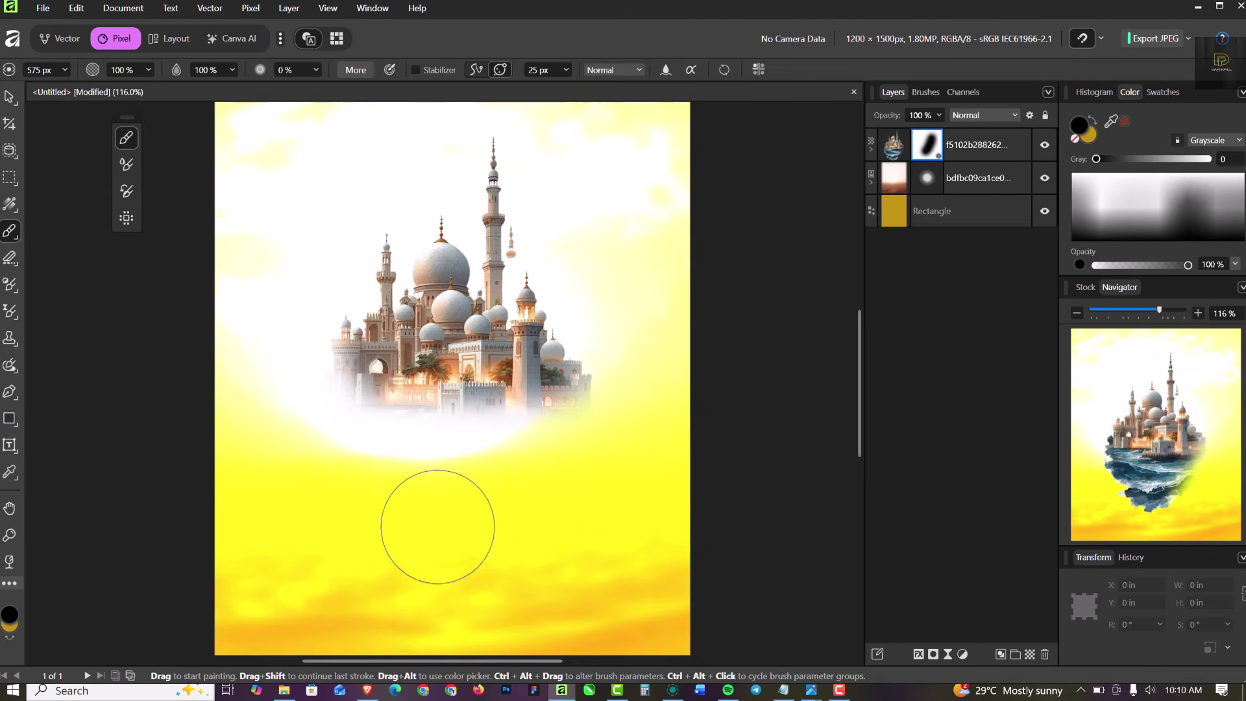
pyautogui.moveTo(437, 526)
pyautogui.mouseDown()
pyautogui.moveTo(407, 483)
pyautogui.moveTo(582, 471)
pyautogui.moveTo(623, 445)
pyautogui.moveTo(639, 381)
pyautogui.moveTo(619, 428)
pyautogui.mouseUp()
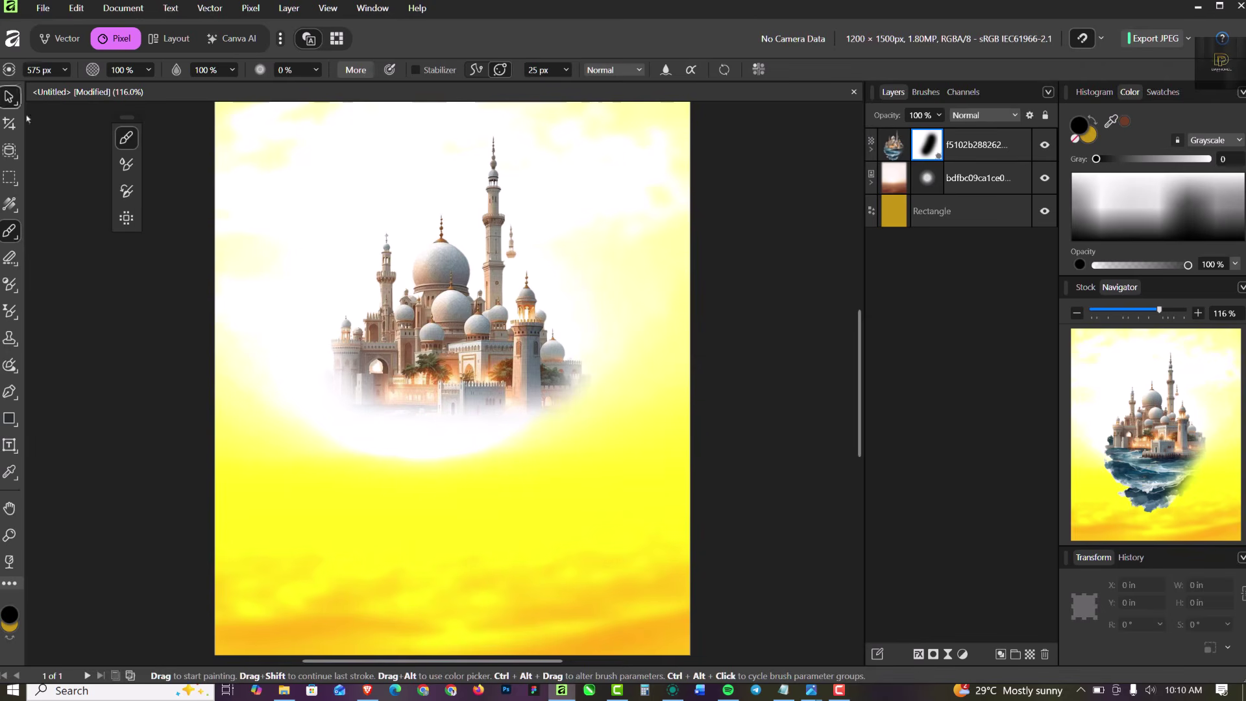
pyautogui.press('v')
pyautogui.scroll(-1, 503, 337)
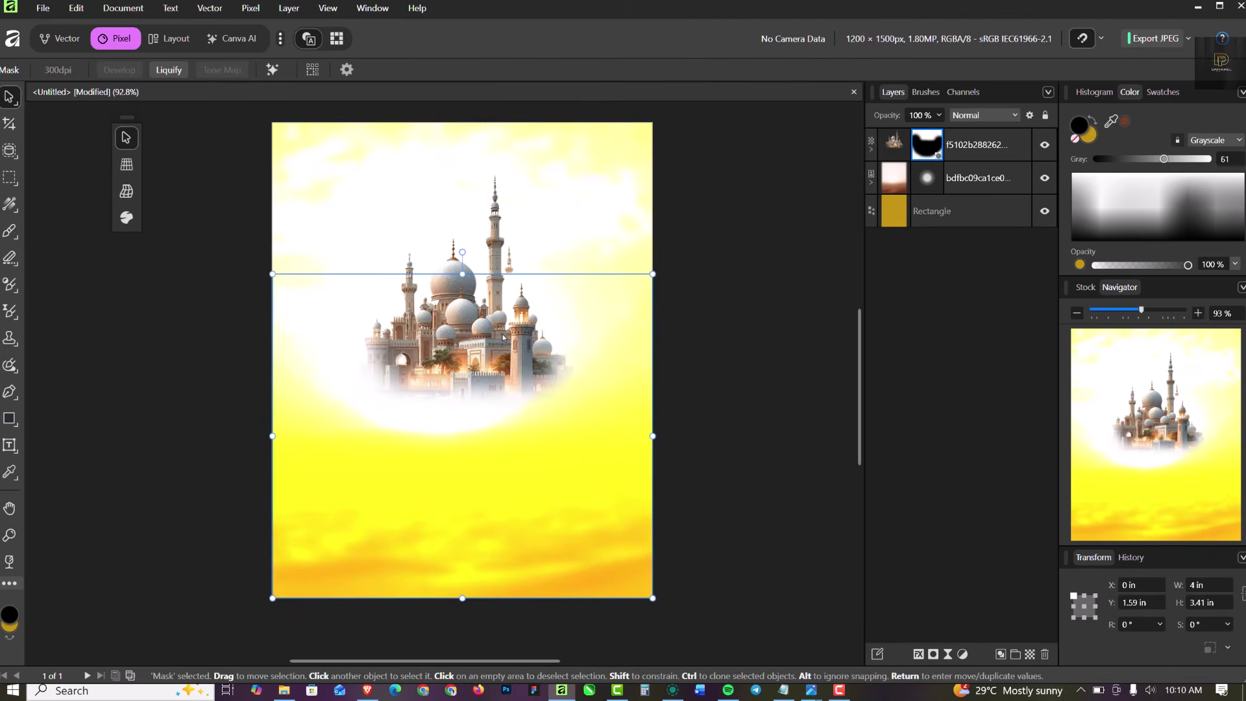
# Step: Enlarge the masked mosque to about 4.75 × 7.34 in and position it across the upper part of the page
pyautogui.click(493, 253)
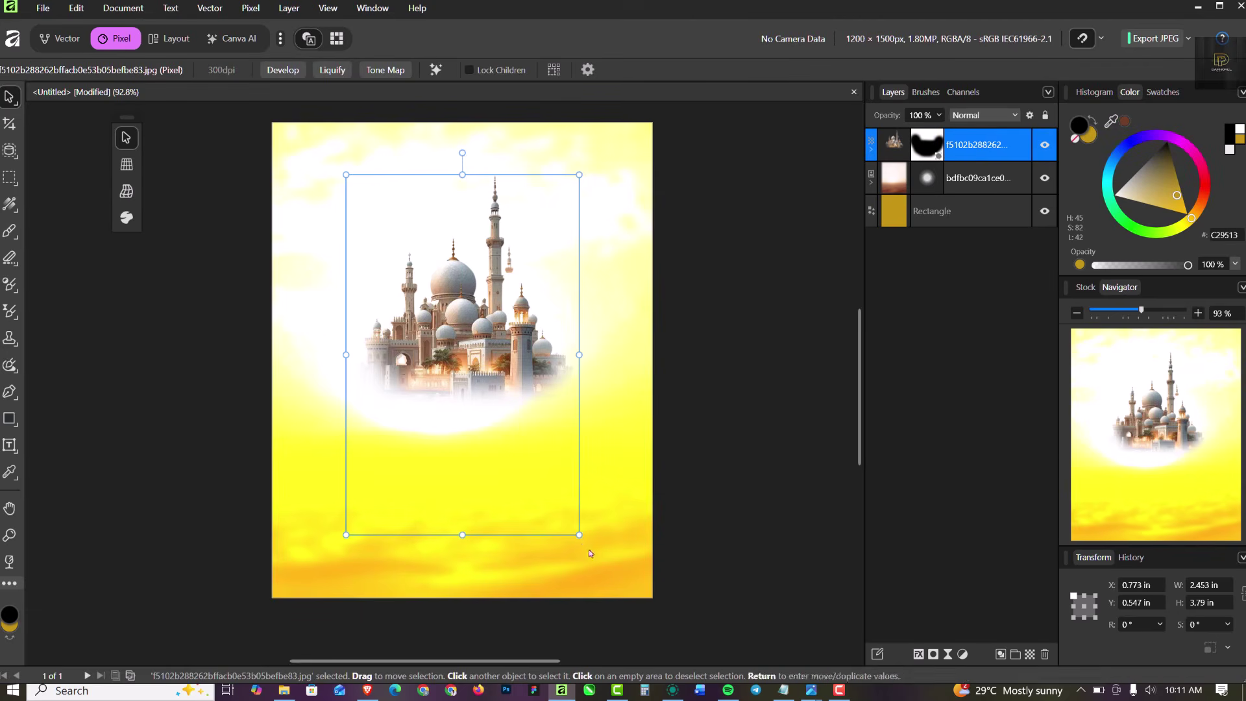
pyautogui.moveTo(579, 536); pyautogui.dragTo(726, 649)
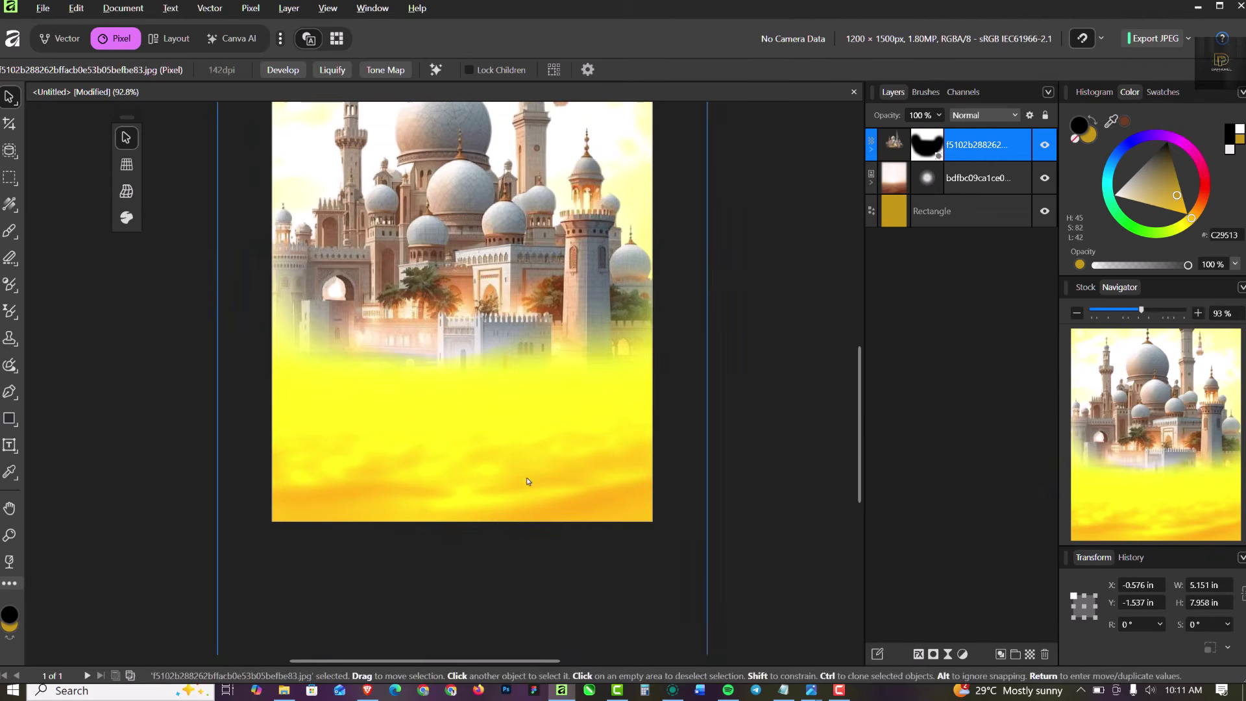
pyautogui.scroll(-4, 528, 478)
pyautogui.scroll(2, 571, 525)
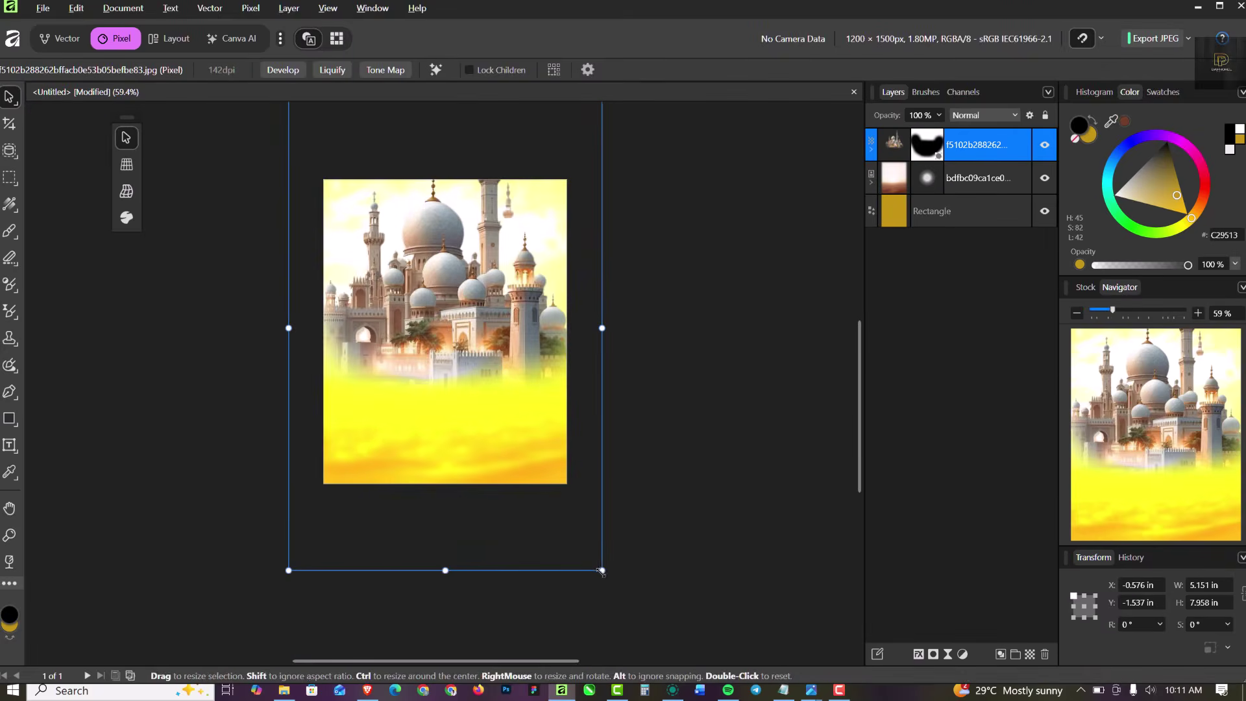
pyautogui.moveTo(601, 571); pyautogui.dragTo(578, 534)
pyautogui.moveTo(427, 345)
pyautogui.mouseDown()
pyautogui.moveTo(456, 349)
pyautogui.moveTo(445, 355)
pyautogui.mouseUp()
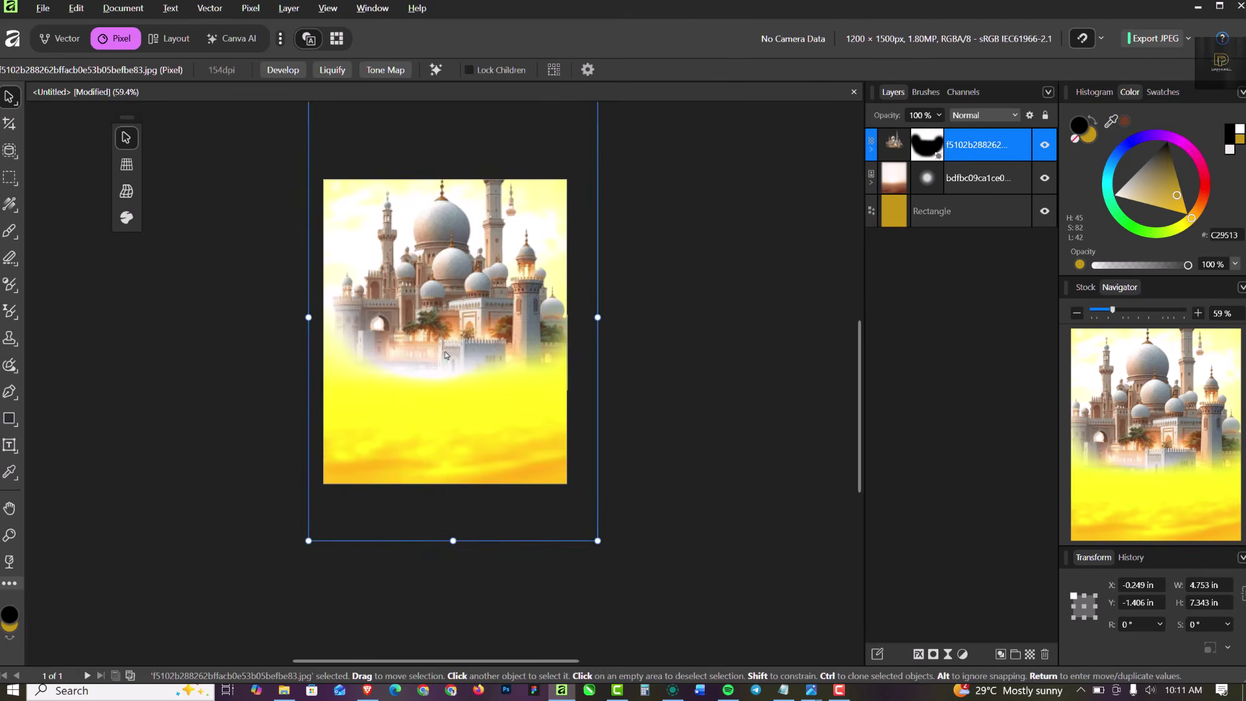
pyautogui.click(690, 367)
# Step: Add a live Gaussian Blur with a radius of about 0.8 px to the mosque image
pyautogui.click(499, 317)
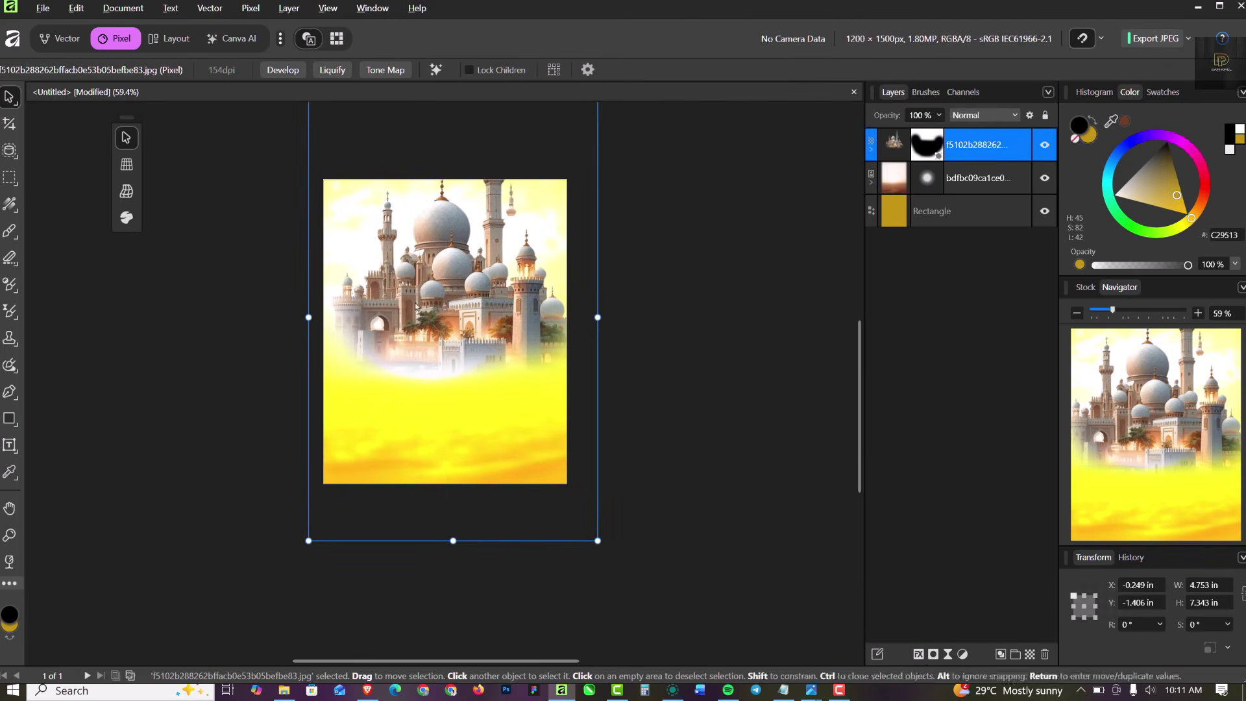
pyautogui.click(948, 654)
pyautogui.click(996, 11)
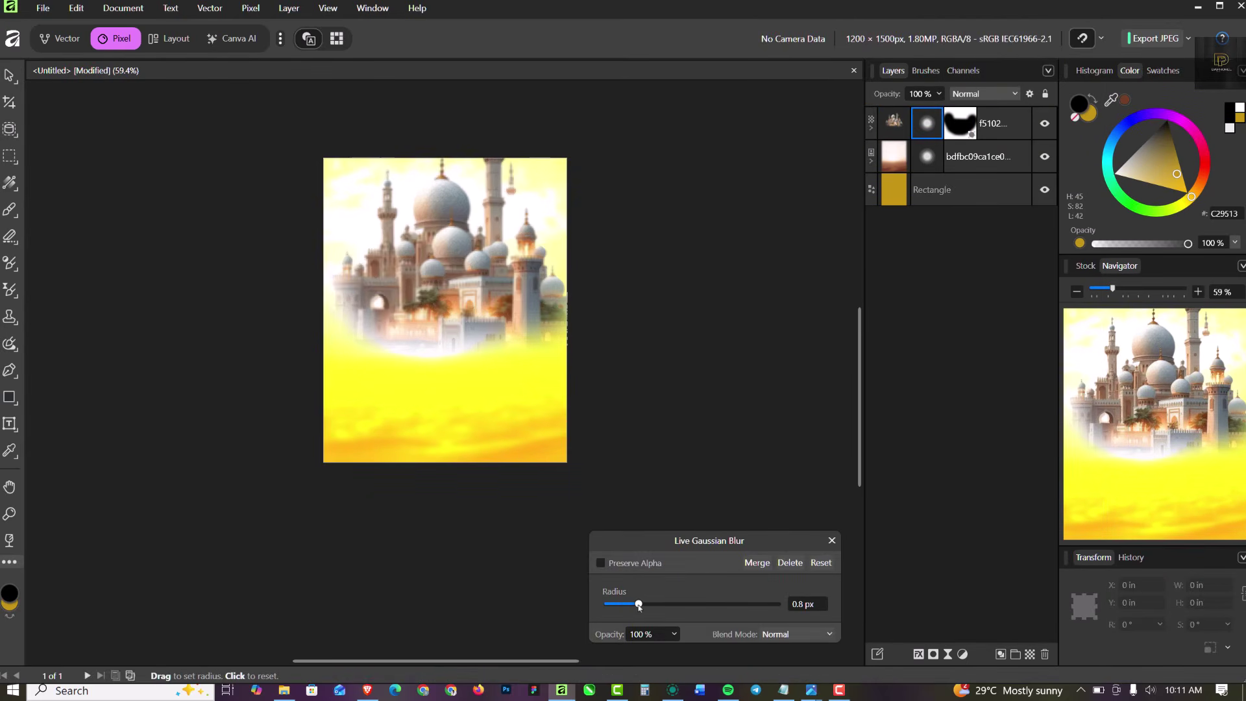
pyautogui.click(831, 541)
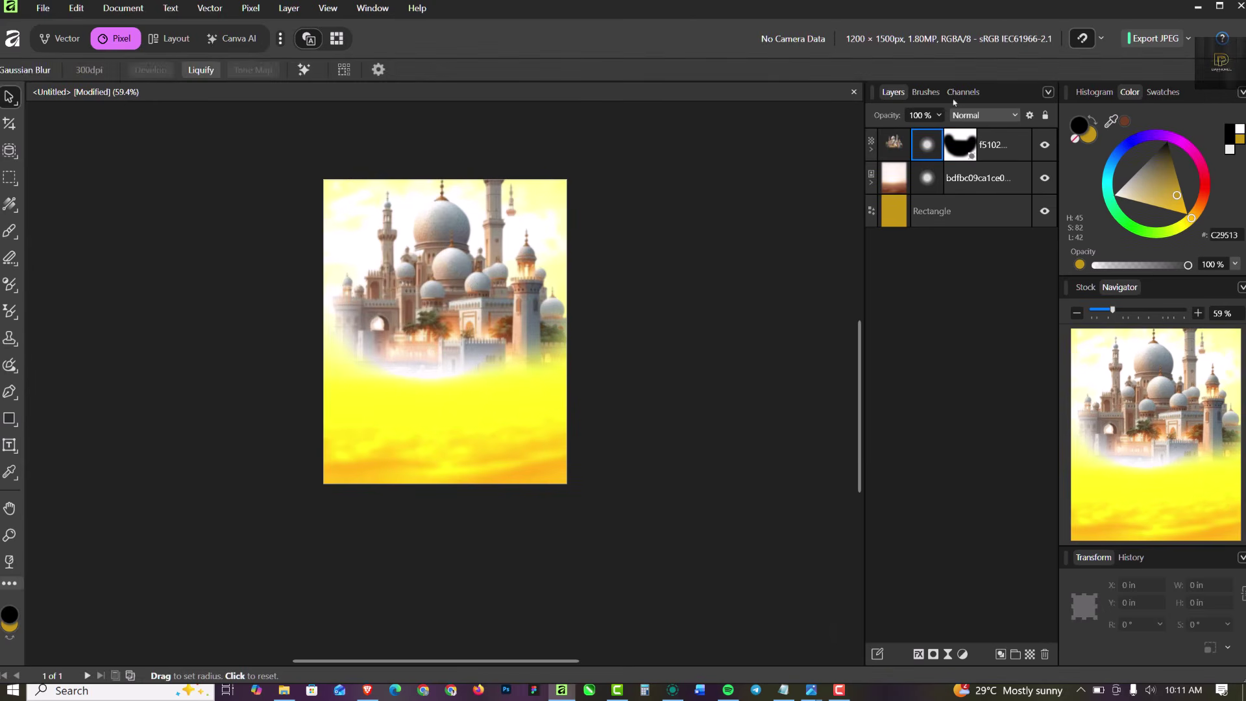
# Step: Lower the mosque layer's opacity to 41% and deselect it
pyautogui.click(1020, 151)
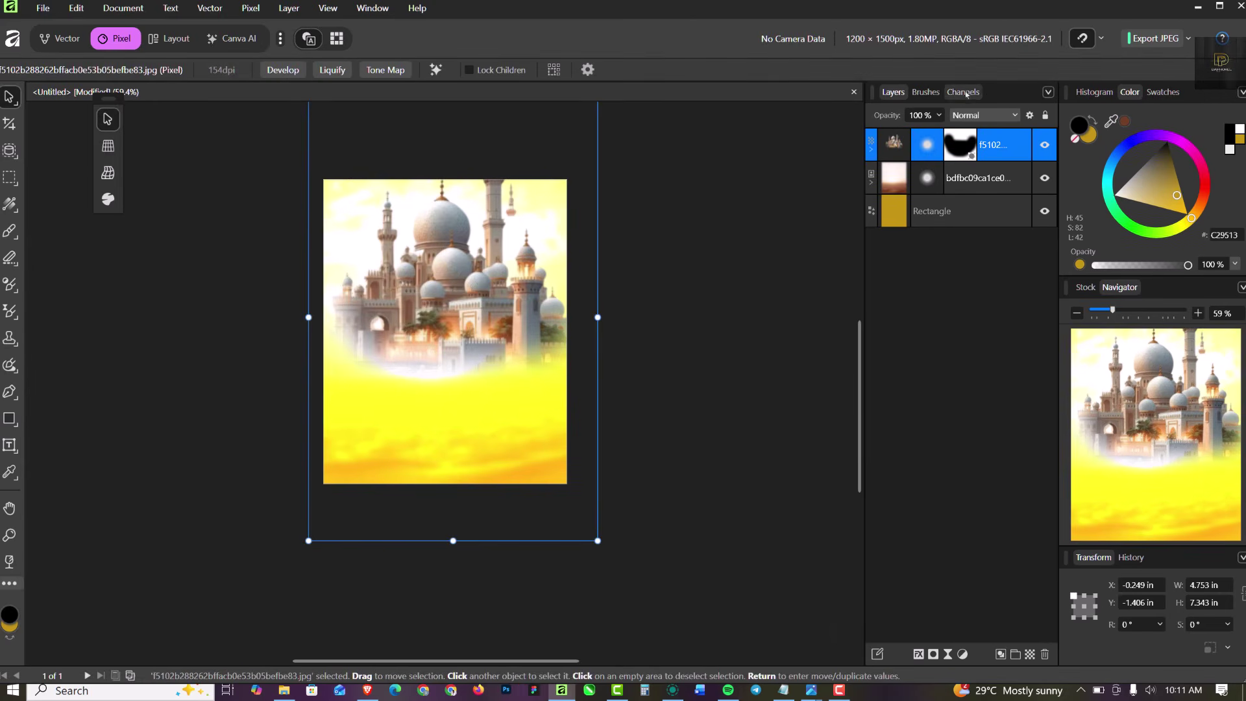
pyautogui.click(938, 116)
pyautogui.moveTo(916, 133); pyautogui.dragTo(897, 133)
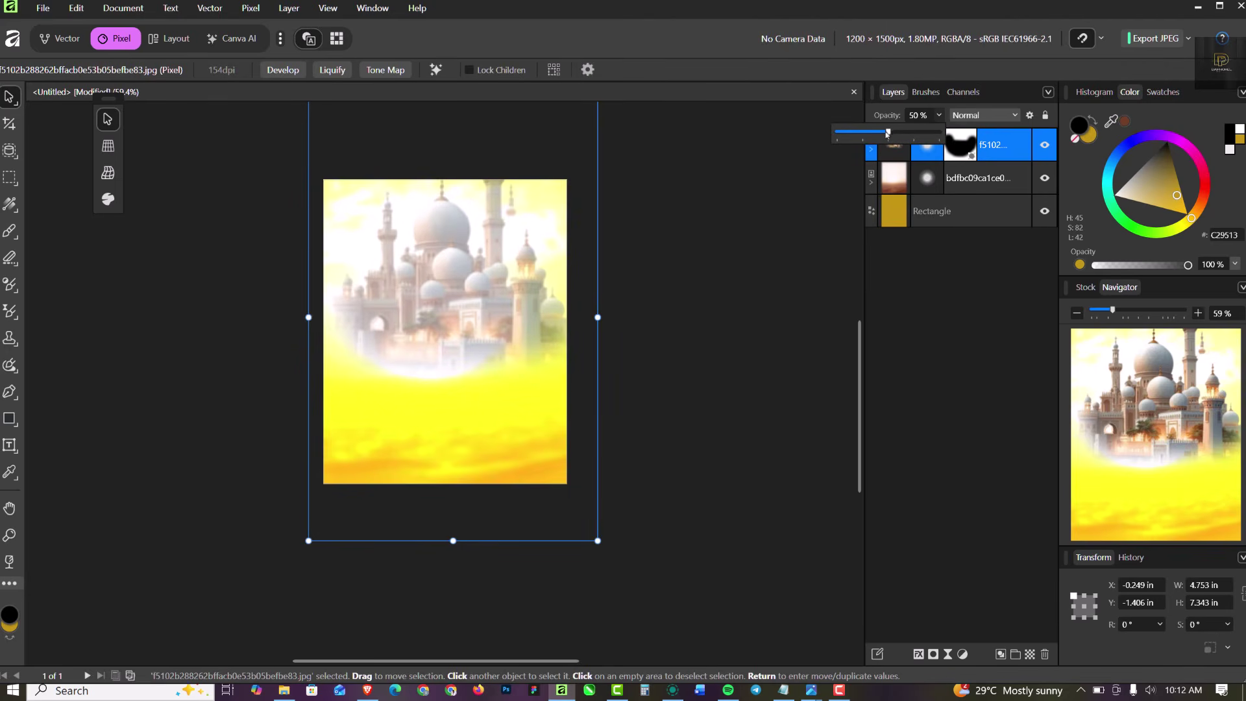
pyautogui.moveTo(887, 134); pyautogui.dragTo(880, 132)
pyautogui.click(658, 346)
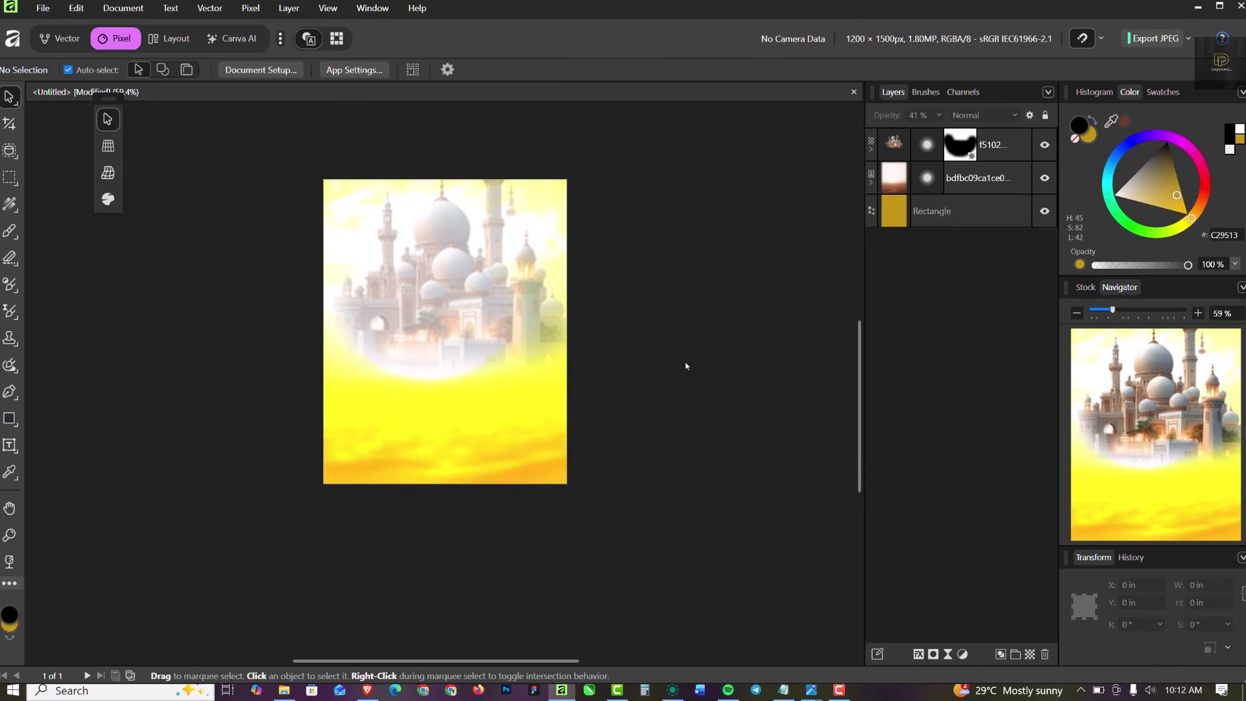
pyautogui.hotkey('ctrl', '0')
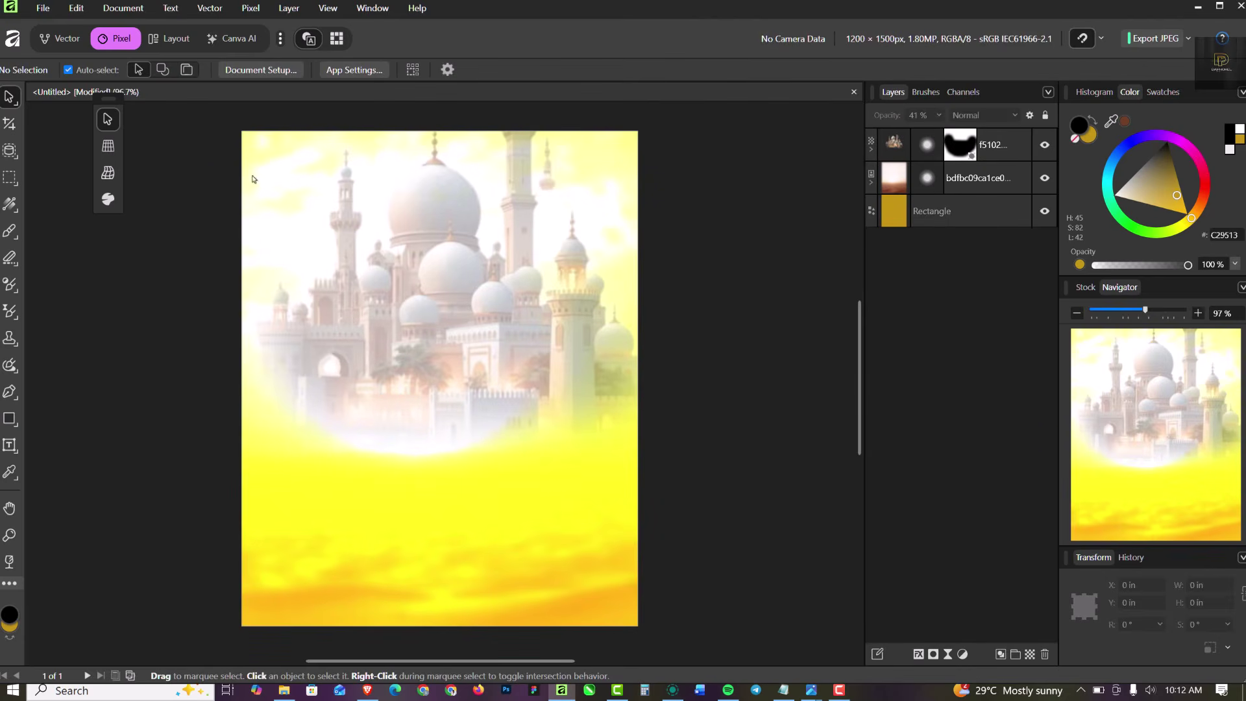
# Step: Move the faded mosque up to a Y position of about -1.76 in
pyautogui.click(463, 319)
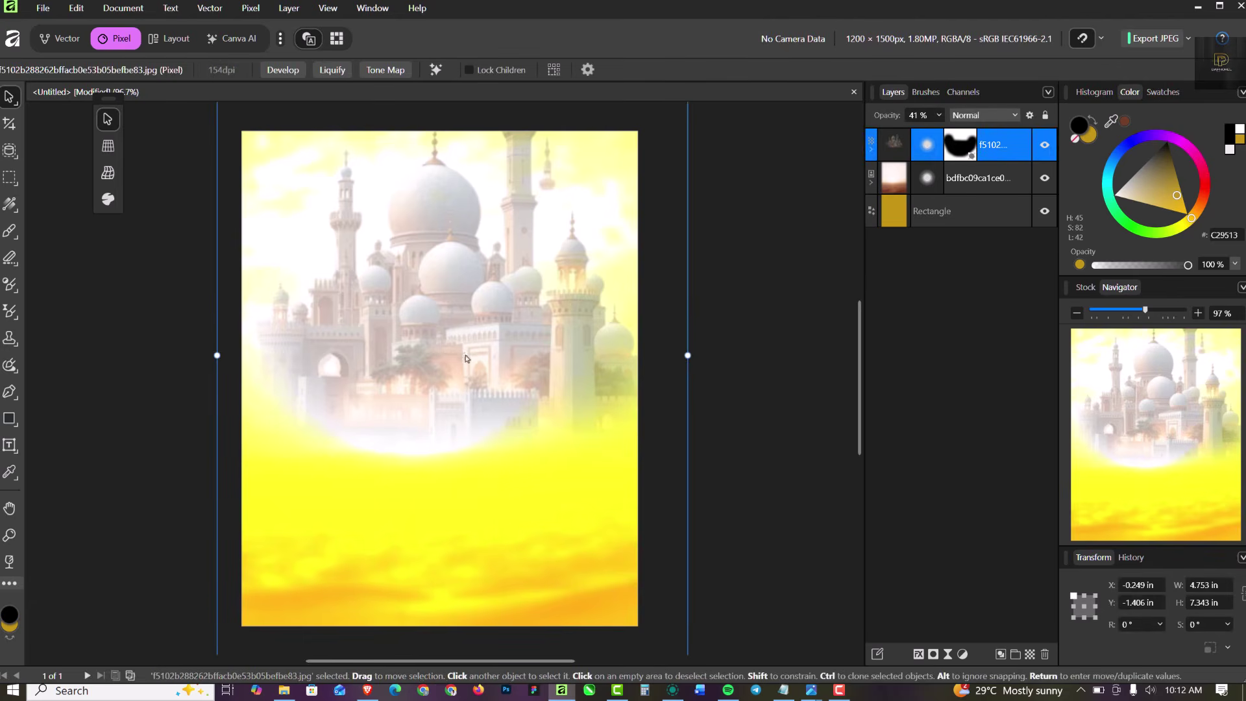
pyautogui.moveTo(470, 333); pyautogui.dragTo(471, 323)
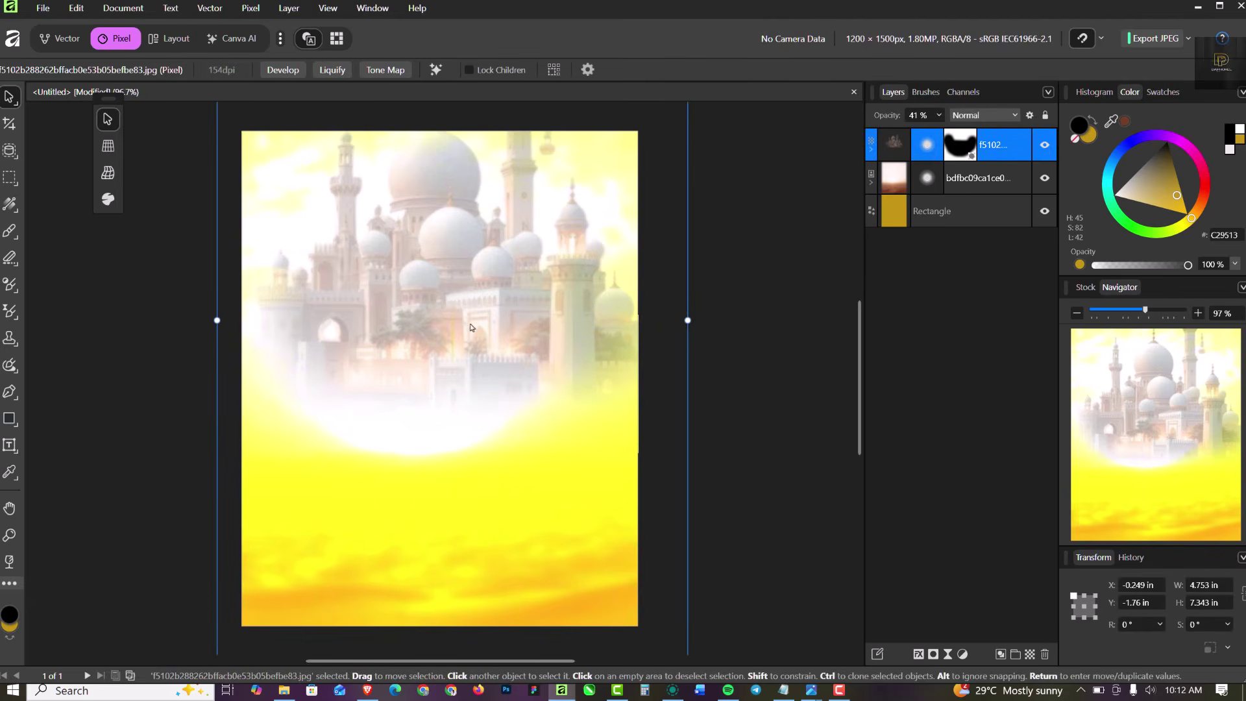
pyautogui.click(752, 327)
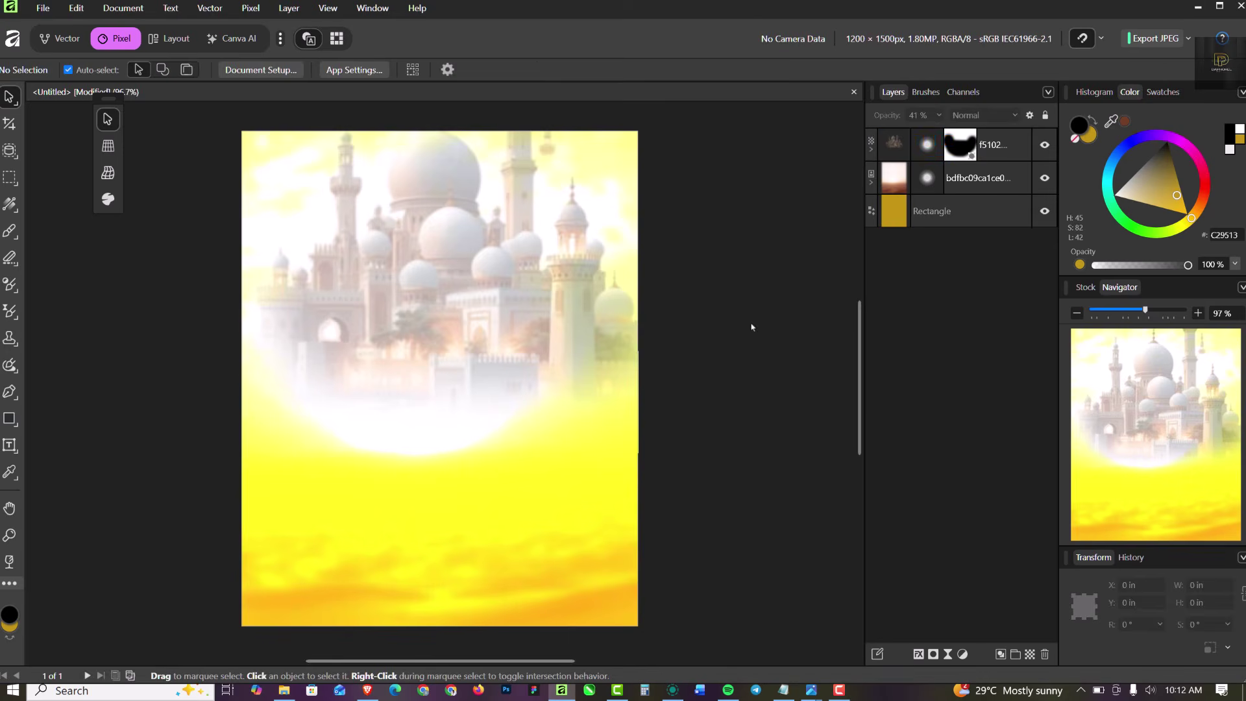
# Step: Place IMAGE 1 from File Explorer above the mosque at about 2.51 × 3.44 in, positioned near the page centre
pyautogui.click(286, 693)
pyautogui.click(331, 104)
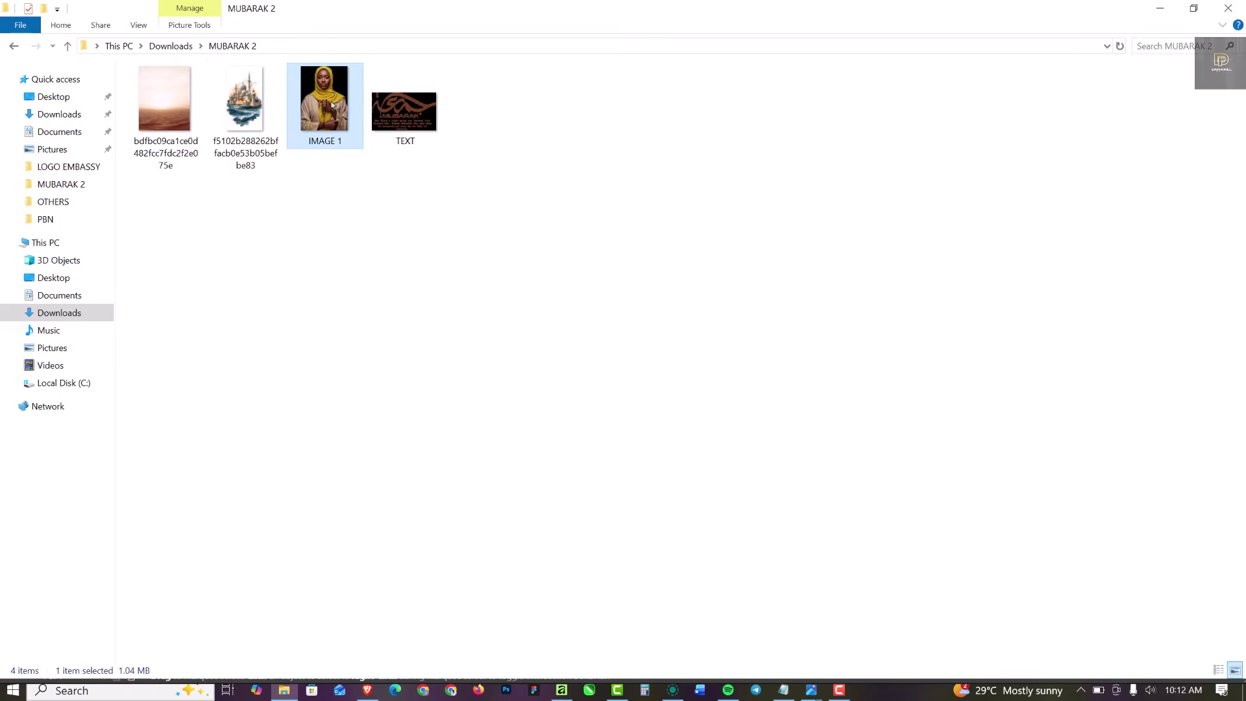
pyautogui.moveTo(327, 101); pyautogui.dragTo(517, 541)
pyautogui.moveTo(457, 372); pyautogui.dragTo(458, 363)
pyautogui.moveTo(554, 222); pyautogui.dragTo(560, 212)
pyautogui.moveTo(465, 417); pyautogui.dragTo(466, 414)
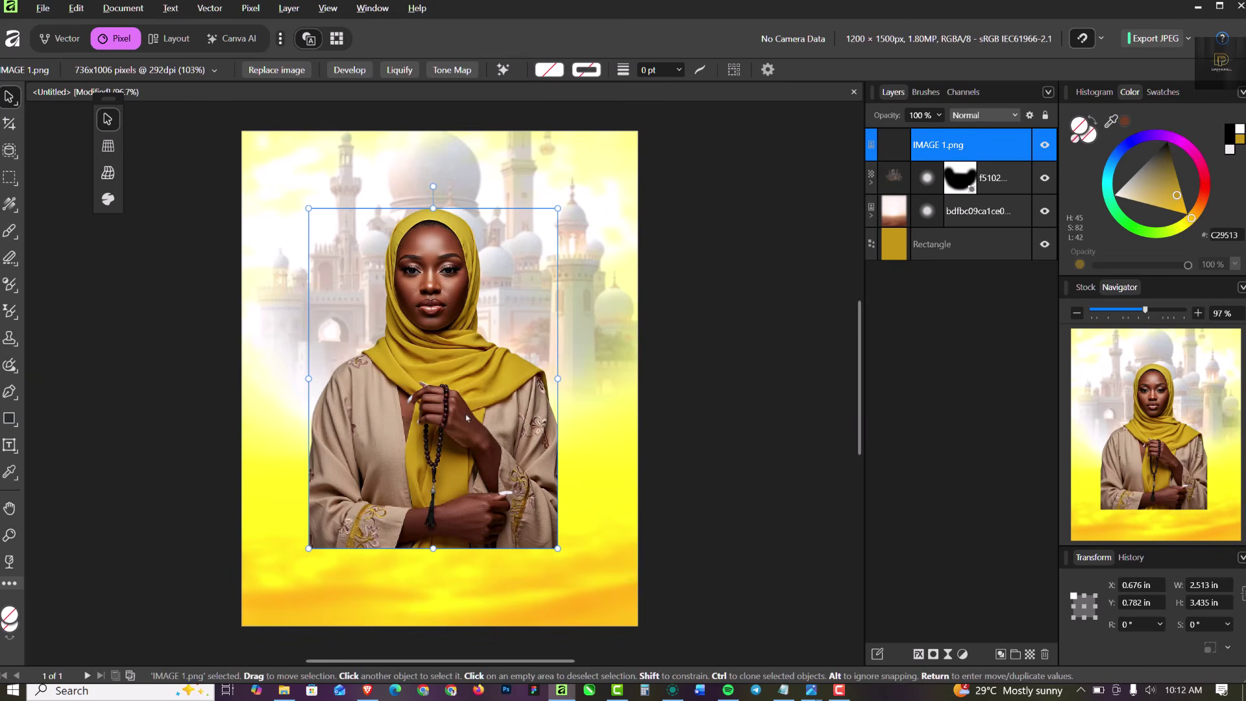
# Step: Mask the woman's portrait and fade out its lower body and outer sides with a soft black brush of 874 px
pyautogui.click(932, 655)
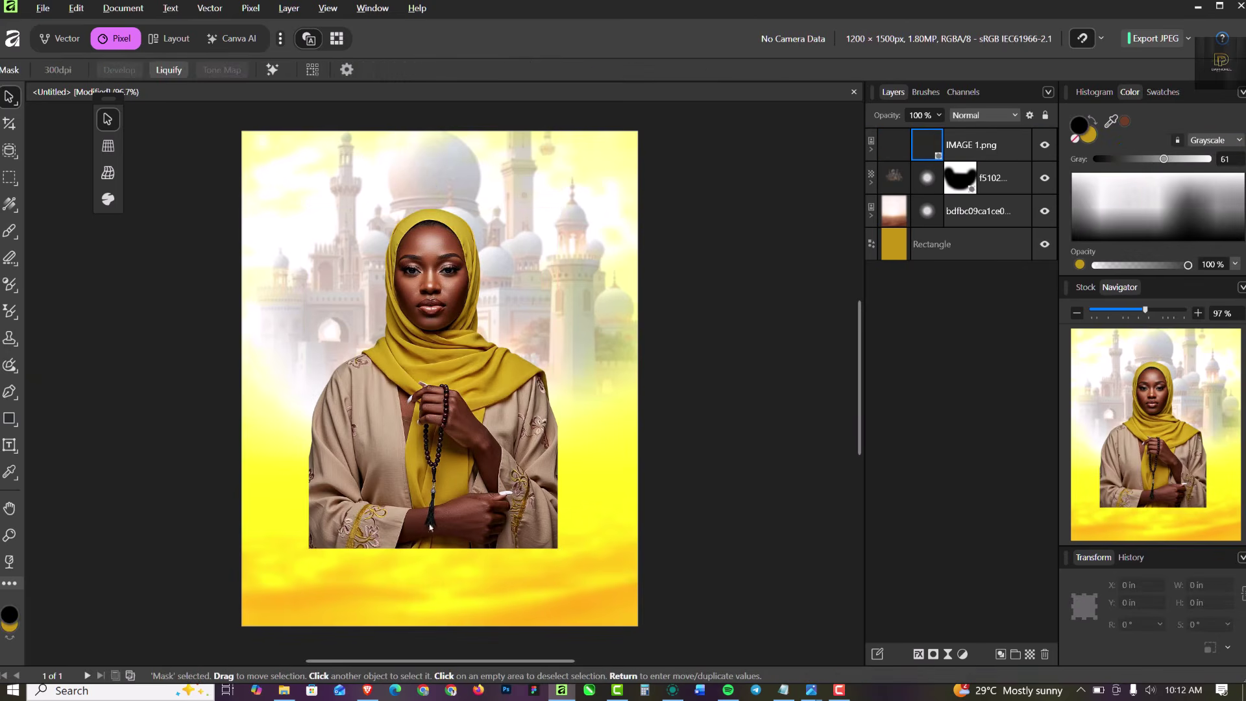
pyautogui.press('b')
pyautogui.moveTo(495, 528); pyautogui.dragTo(538, 550)
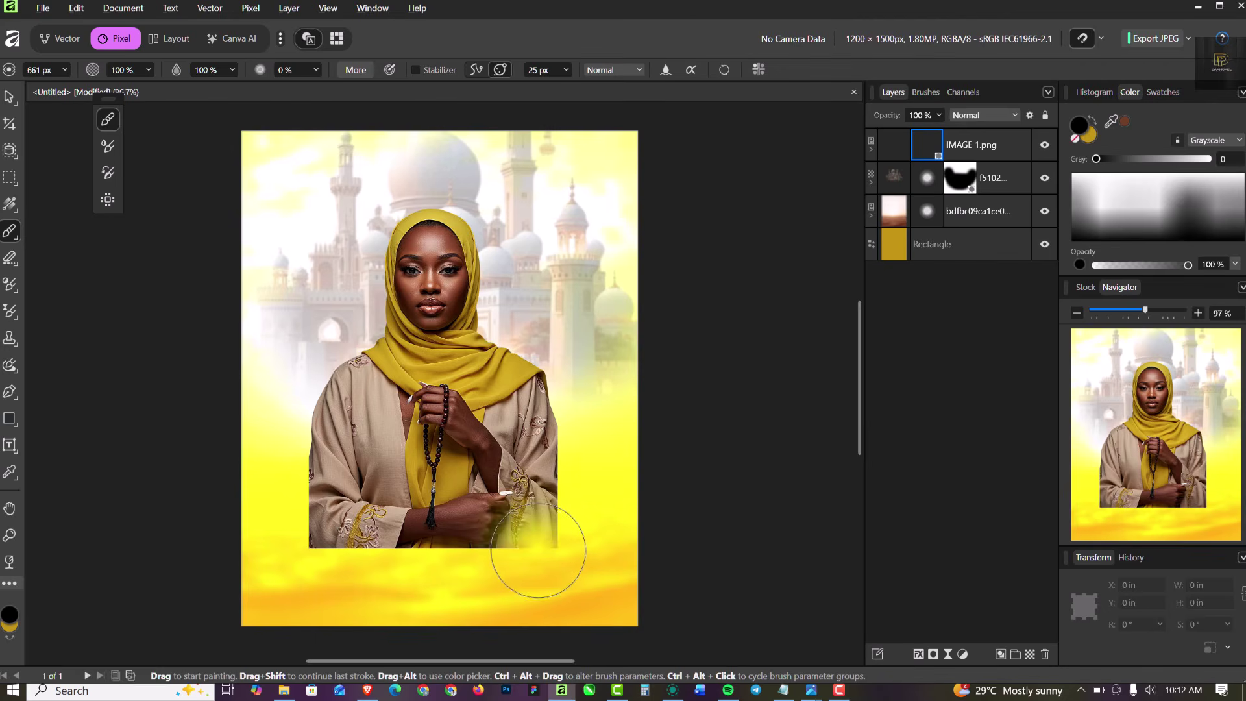
pyautogui.press(']')
pyautogui.press(']')
pyautogui.click(541, 552)
pyautogui.hotkey('ctrl', 'z')
pyautogui.hotkey('ctrl', 'z')
pyautogui.click(588, 550)
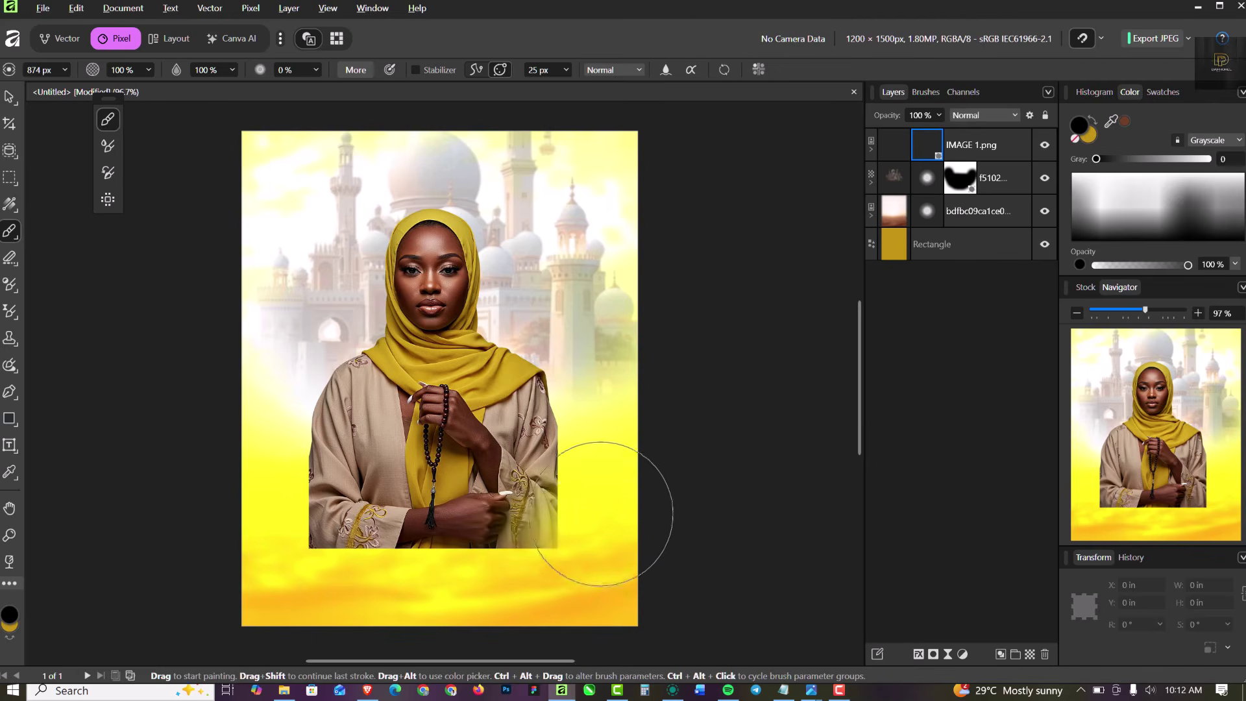
pyautogui.moveTo(634, 348)
pyautogui.mouseDown()
pyautogui.moveTo(598, 536)
pyautogui.moveTo(418, 590)
pyautogui.moveTo(300, 571)
pyautogui.moveTo(367, 590)
pyautogui.moveTo(515, 595)
pyautogui.moveTo(454, 570)
pyautogui.moveTo(379, 590)
pyautogui.moveTo(270, 519)
pyautogui.moveTo(235, 418)
pyautogui.moveTo(222, 431)
pyautogui.mouseUp()
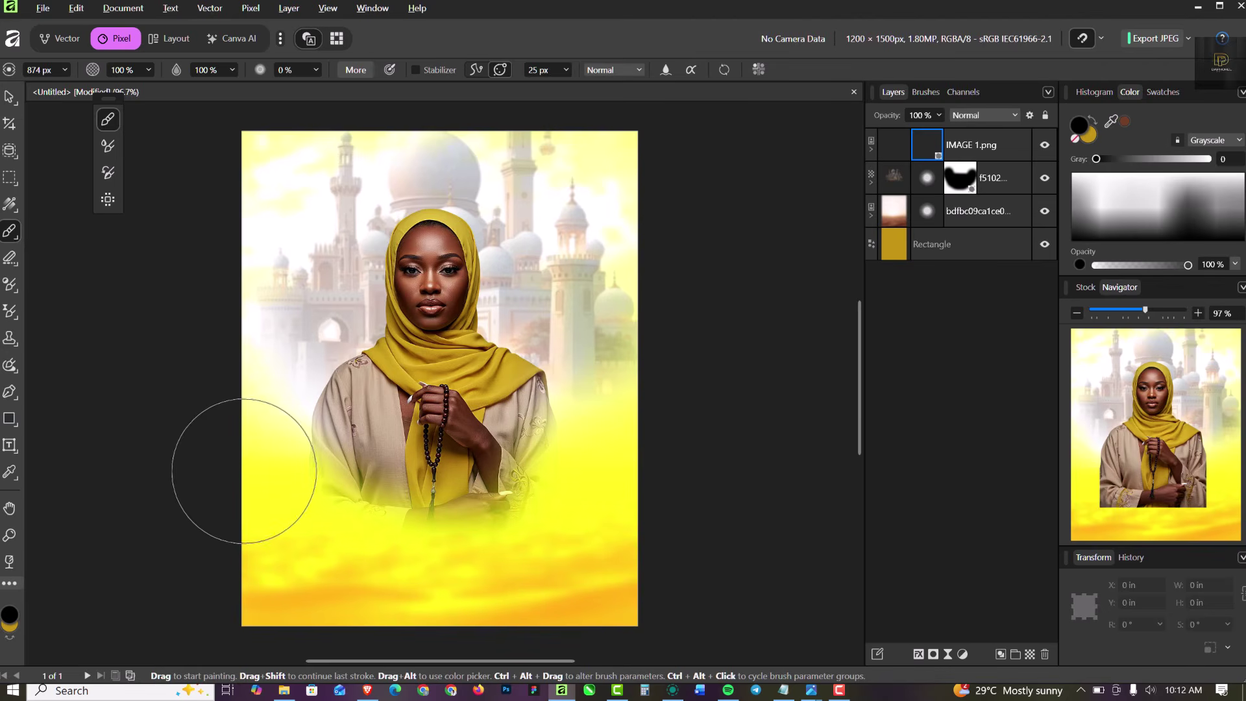
pyautogui.click(10, 96)
pyautogui.click(737, 311)
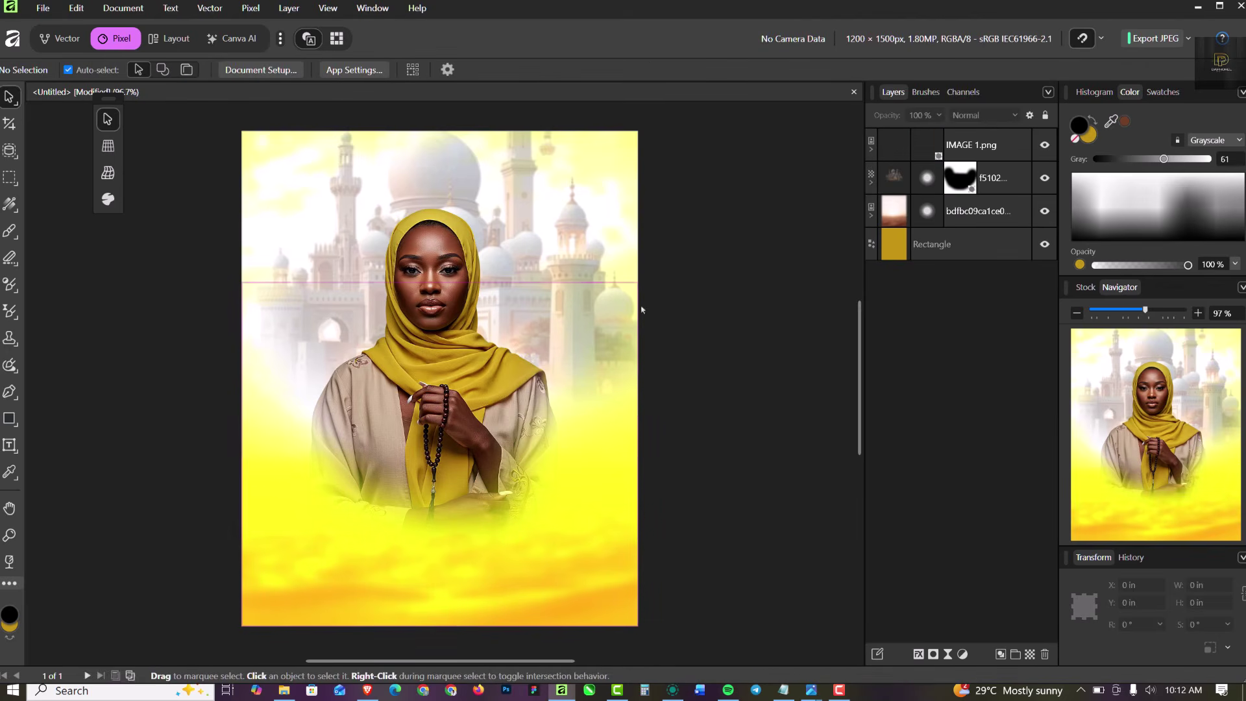
# Step: Move the mosque up to a Y position of about -1.86 in and shift the woman's portrait right to X about 0.76 in
pyautogui.click(476, 201)
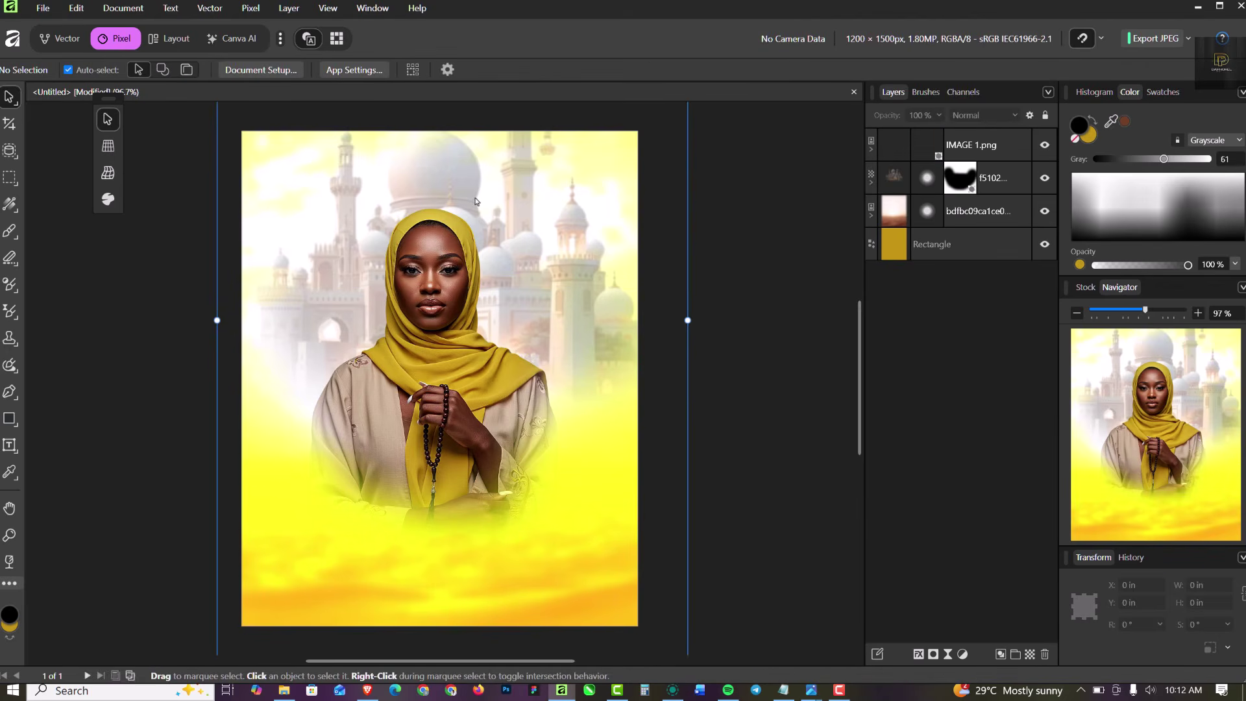
pyautogui.moveTo(475, 195); pyautogui.dragTo(476, 185)
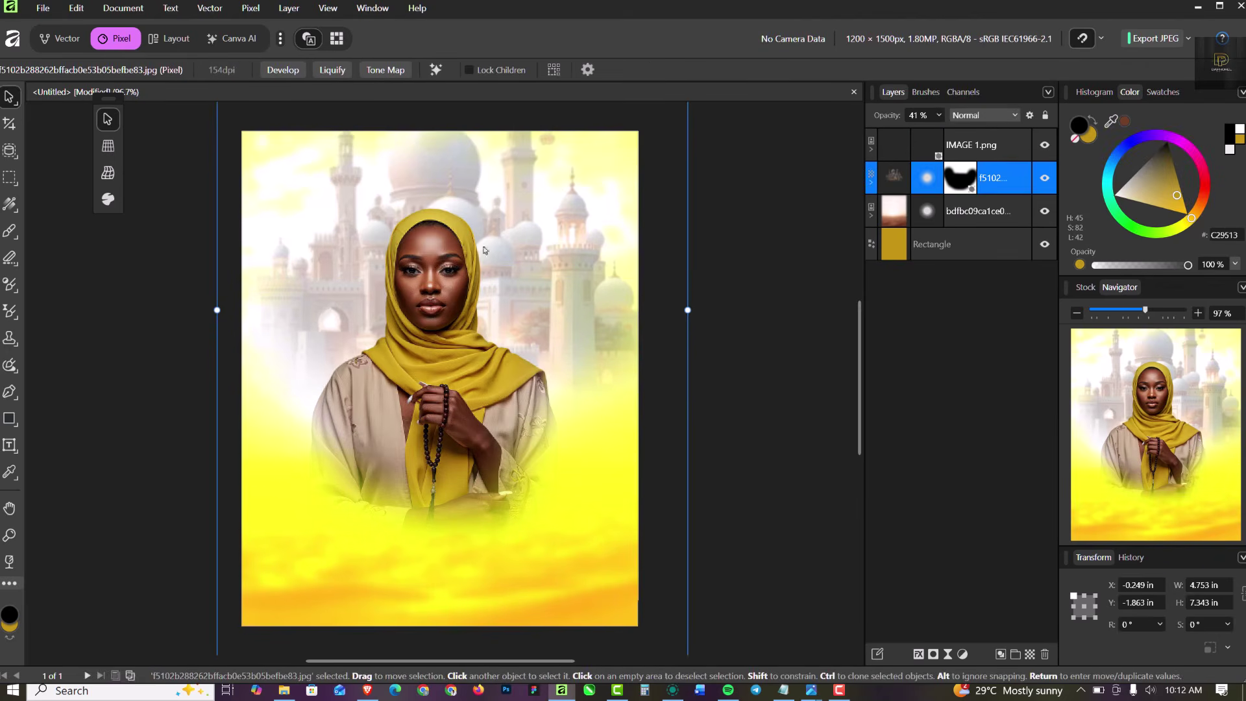
pyautogui.click(797, 335)
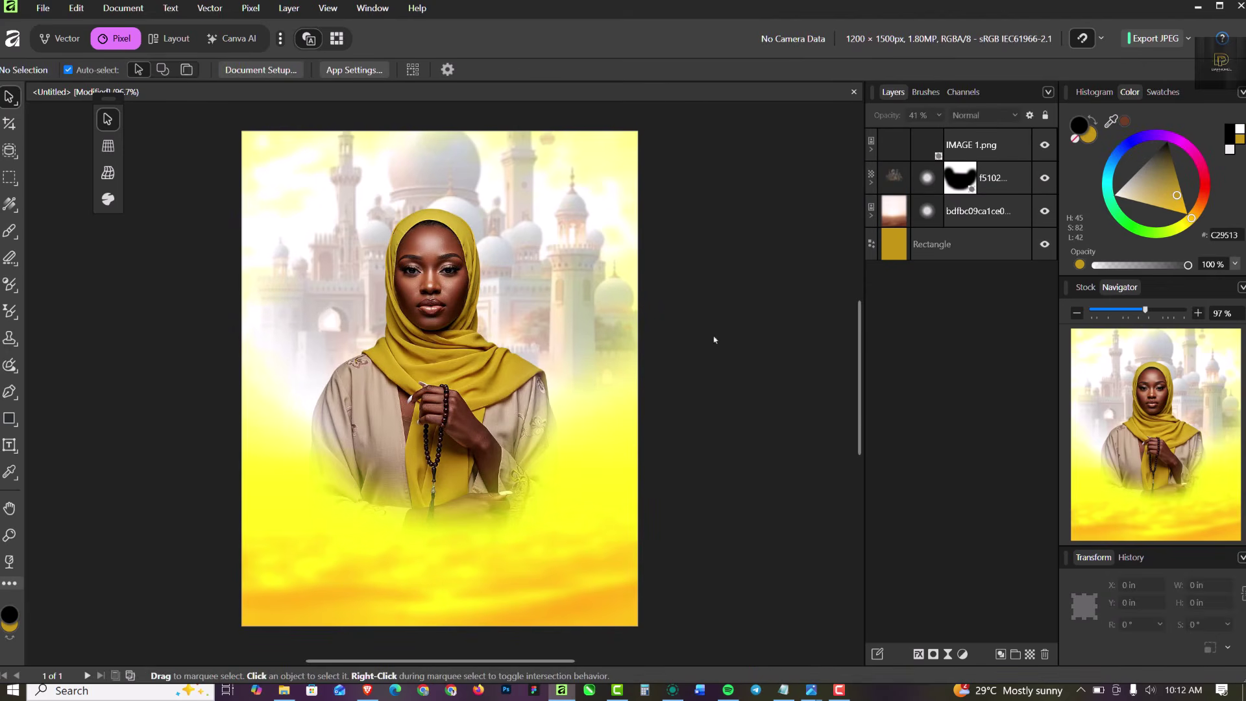
pyautogui.click(484, 387)
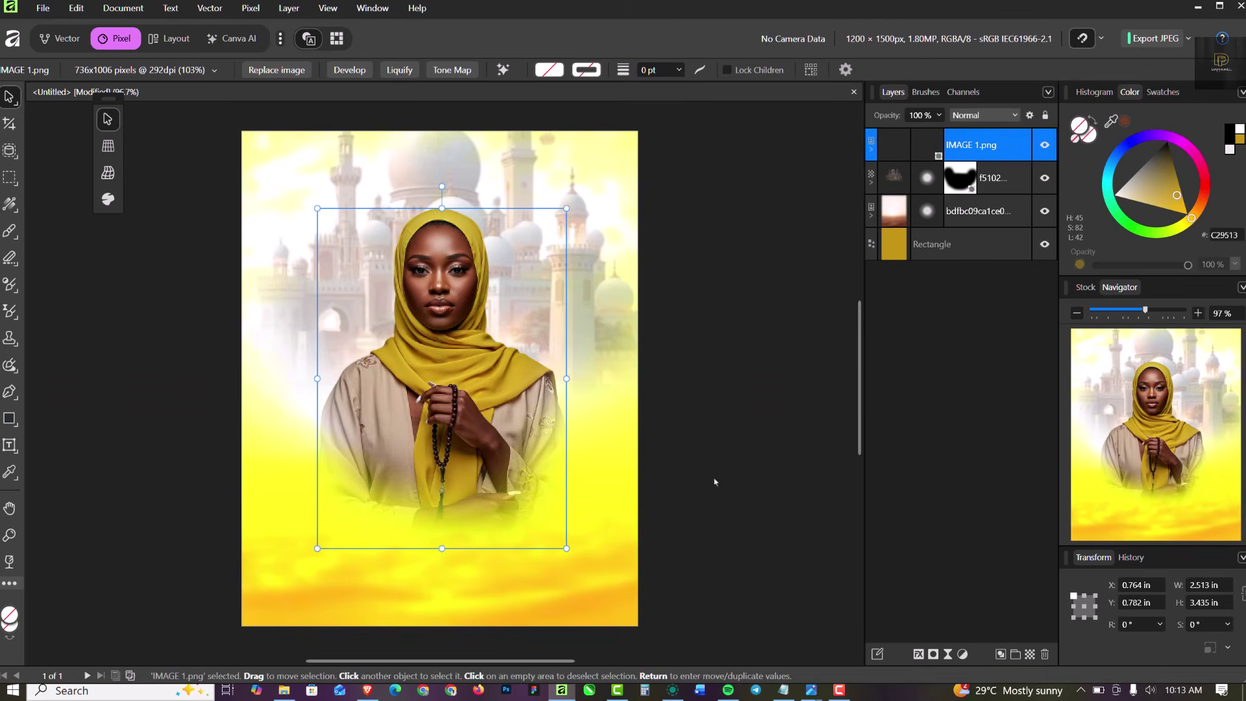
# Step: Place the TEXT image from File Explorer over the portrait's lower end at about 2 × 1.18 in
pyautogui.click(284, 690)
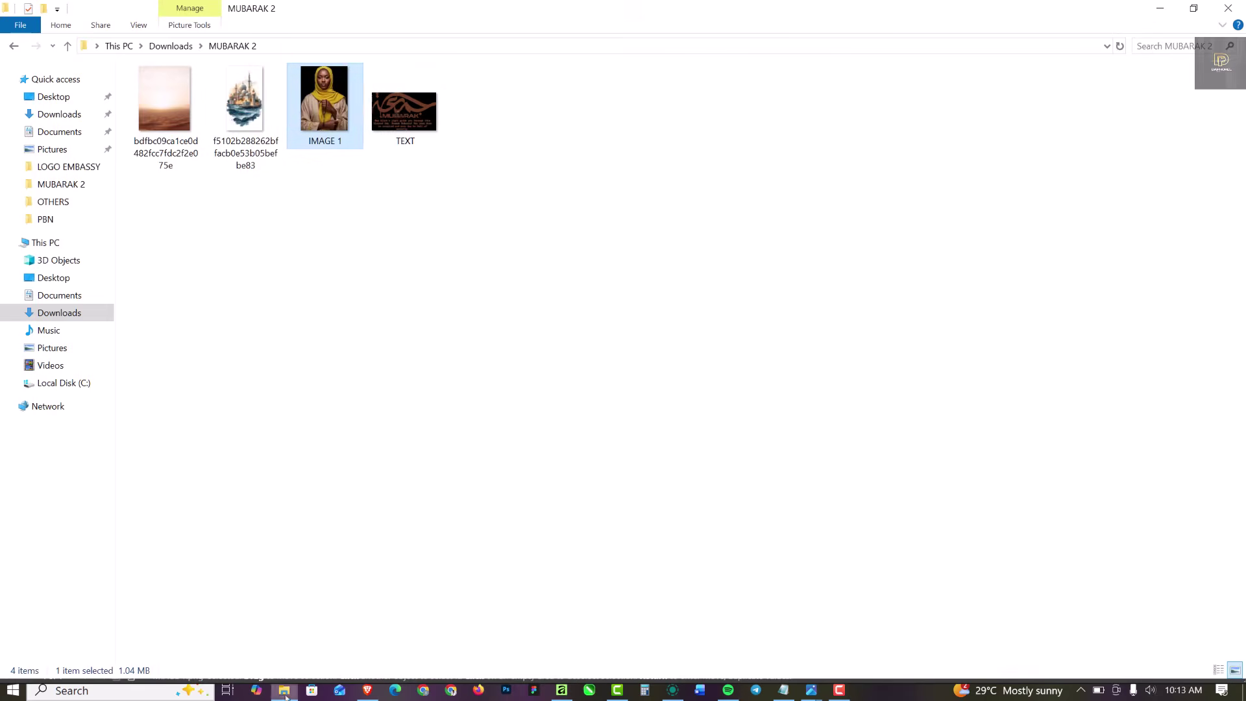
pyautogui.click(429, 124)
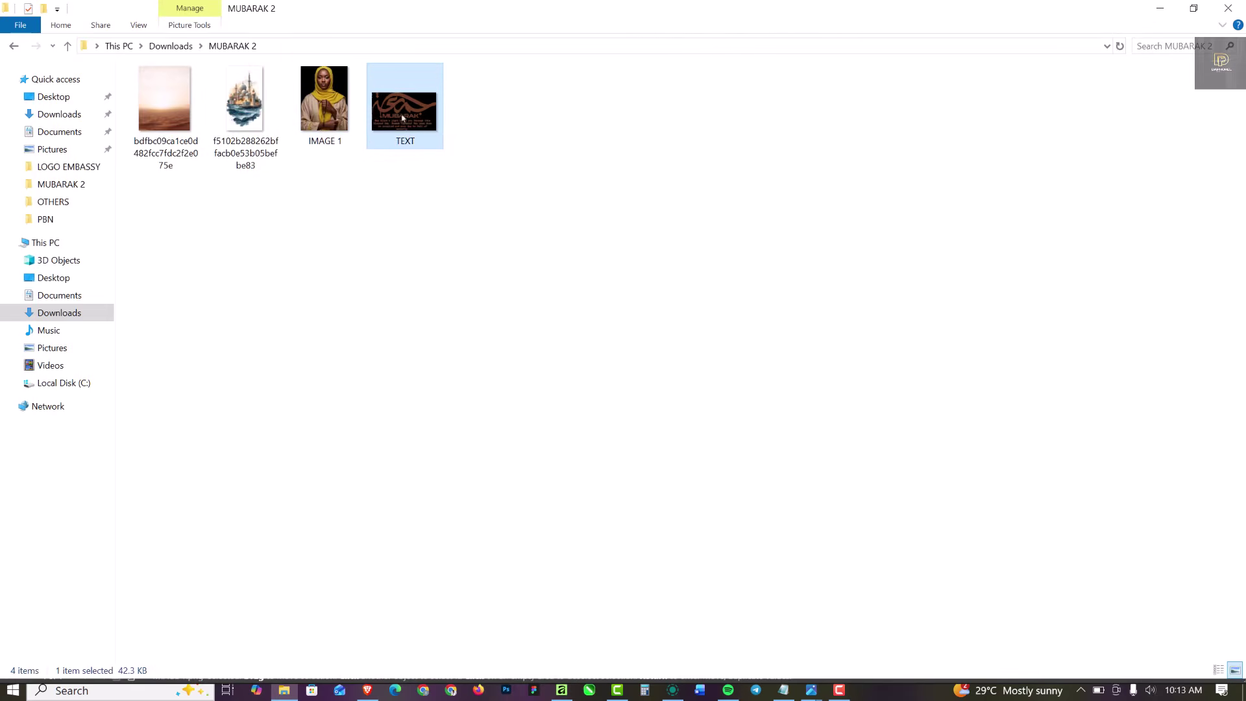
pyautogui.moveTo(400, 114); pyautogui.dragTo(491, 618)
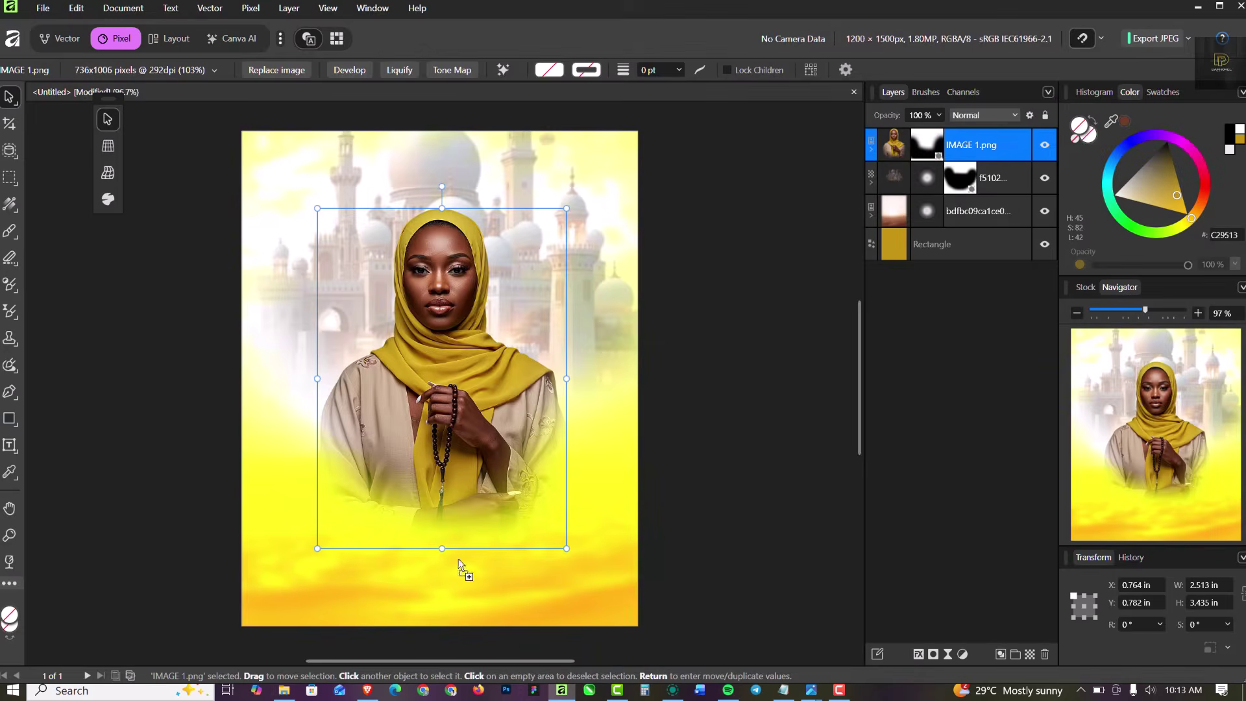
pyautogui.moveTo(463, 562)
pyautogui.mouseDown()
pyautogui.moveTo(474, 547)
pyautogui.moveTo(462, 537)
pyautogui.mouseUp()
pyautogui.click(753, 417)
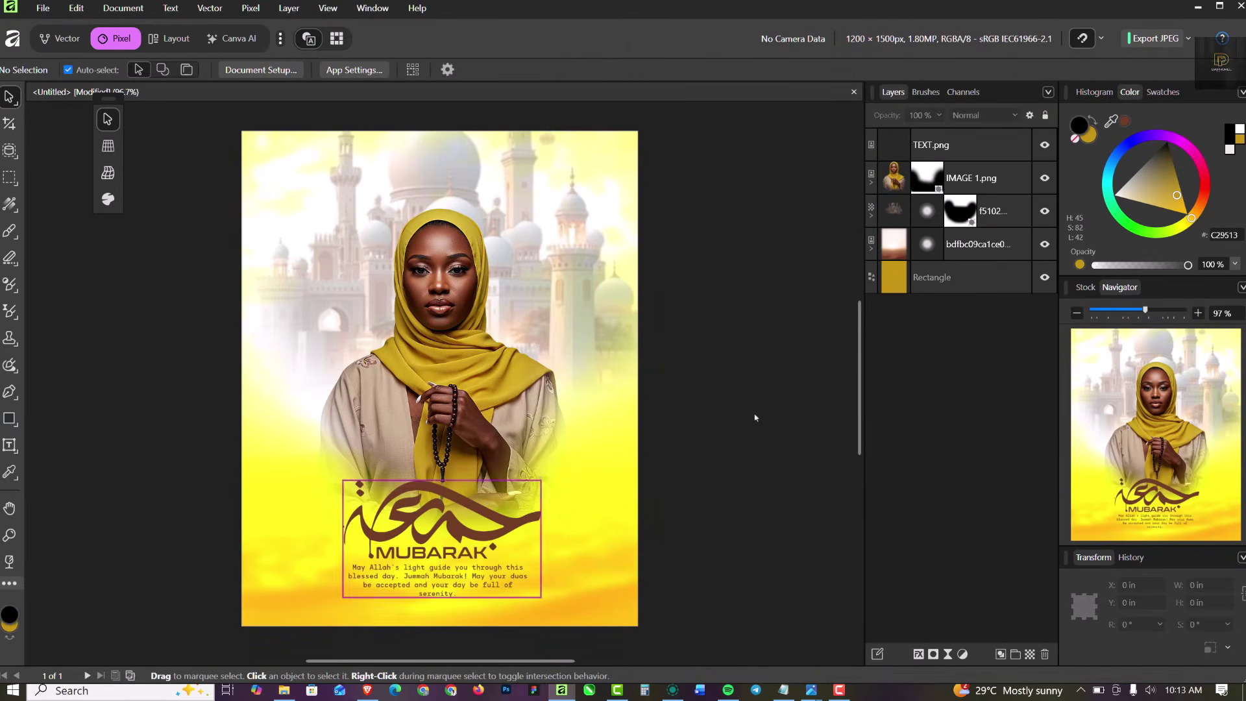
pyautogui.click(555, 176)
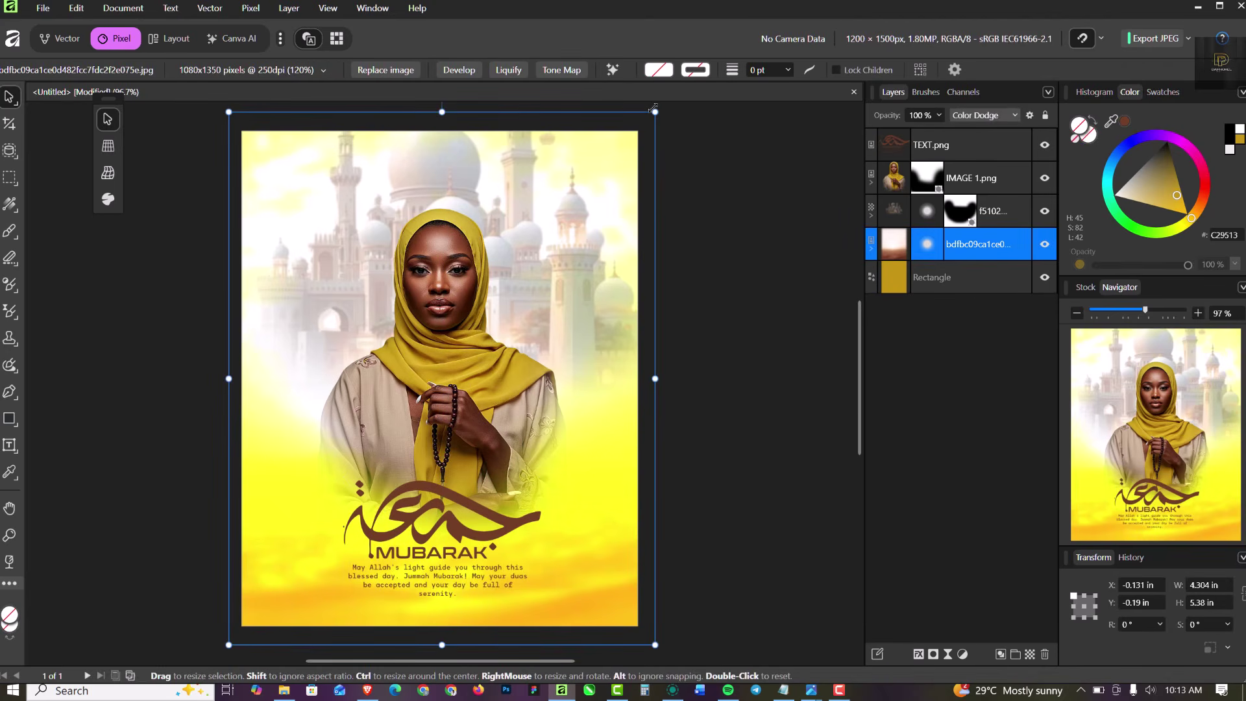
pyautogui.moveTo(654, 110); pyautogui.dragTo(624, 163)
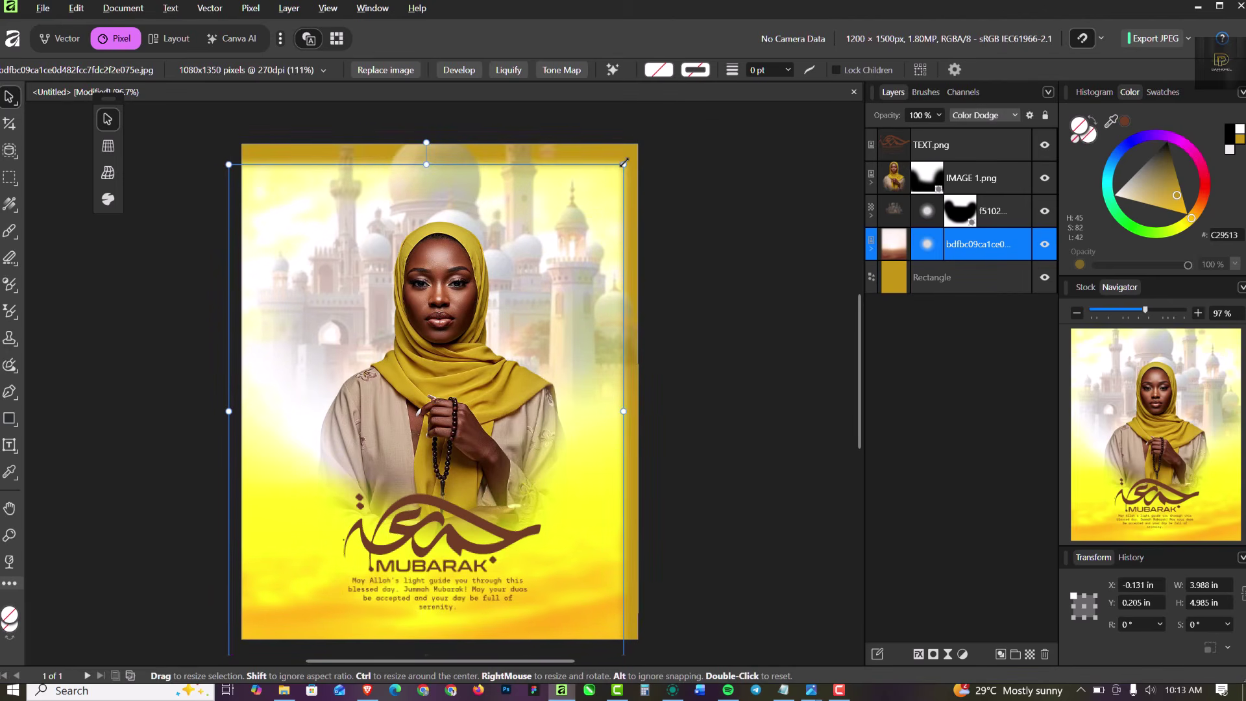
pyautogui.hotkey('ctrl', 'z')
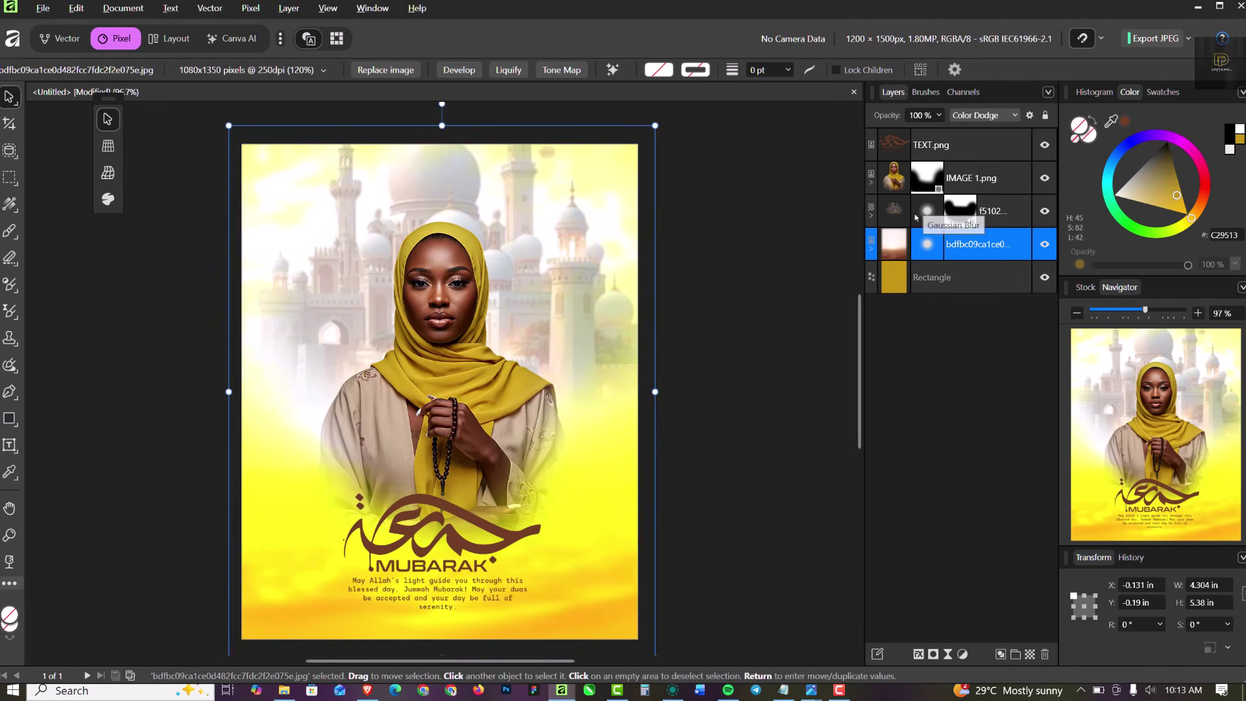
# Step: Scale the mosque layer down to about 4.37 × 6.74 in and position it at about X -0.10 in, Y -1.44 in
pyautogui.click(999, 217)
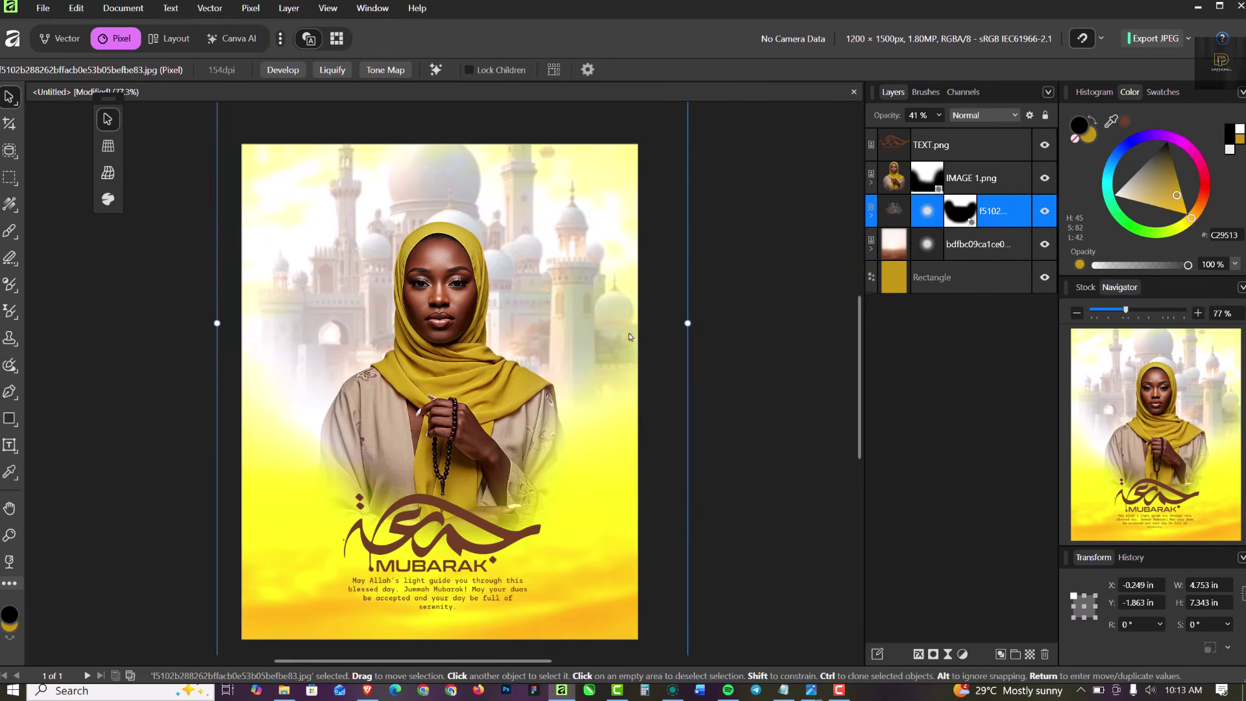
pyautogui.scroll(-2, 628, 337)
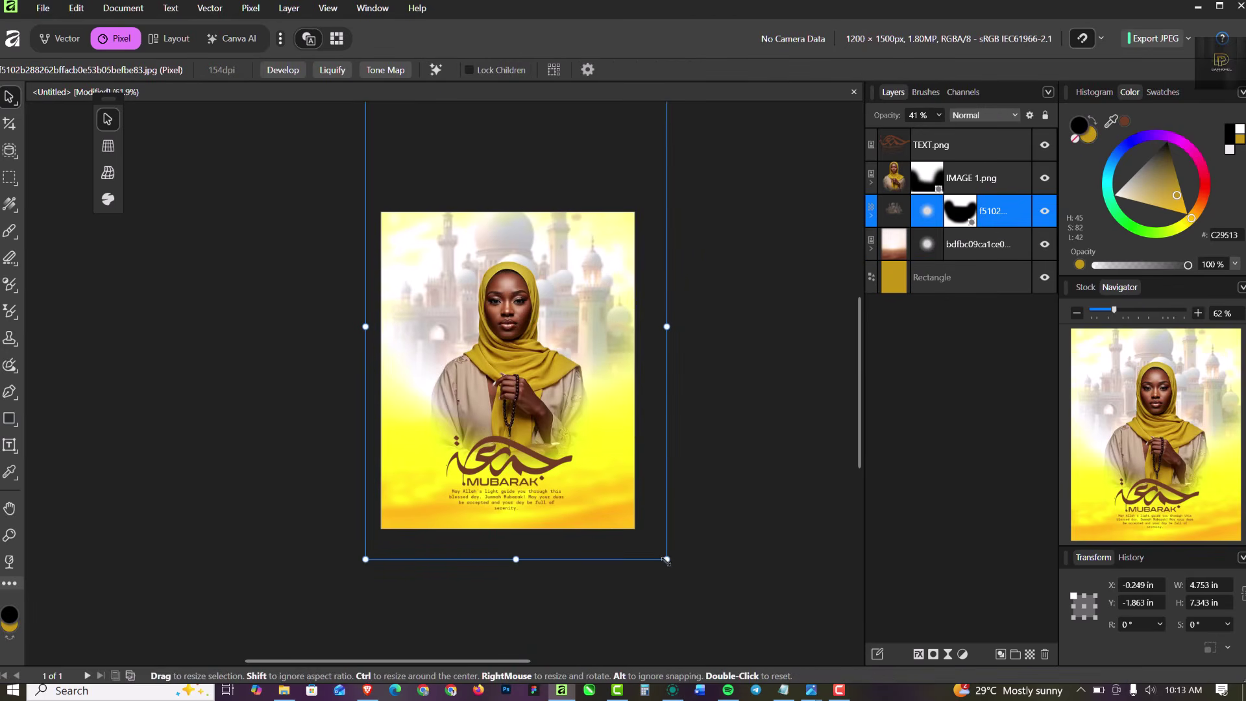
pyautogui.moveTo(667, 560); pyautogui.dragTo(639, 525)
pyautogui.moveTo(567, 280); pyautogui.dragTo(574, 303)
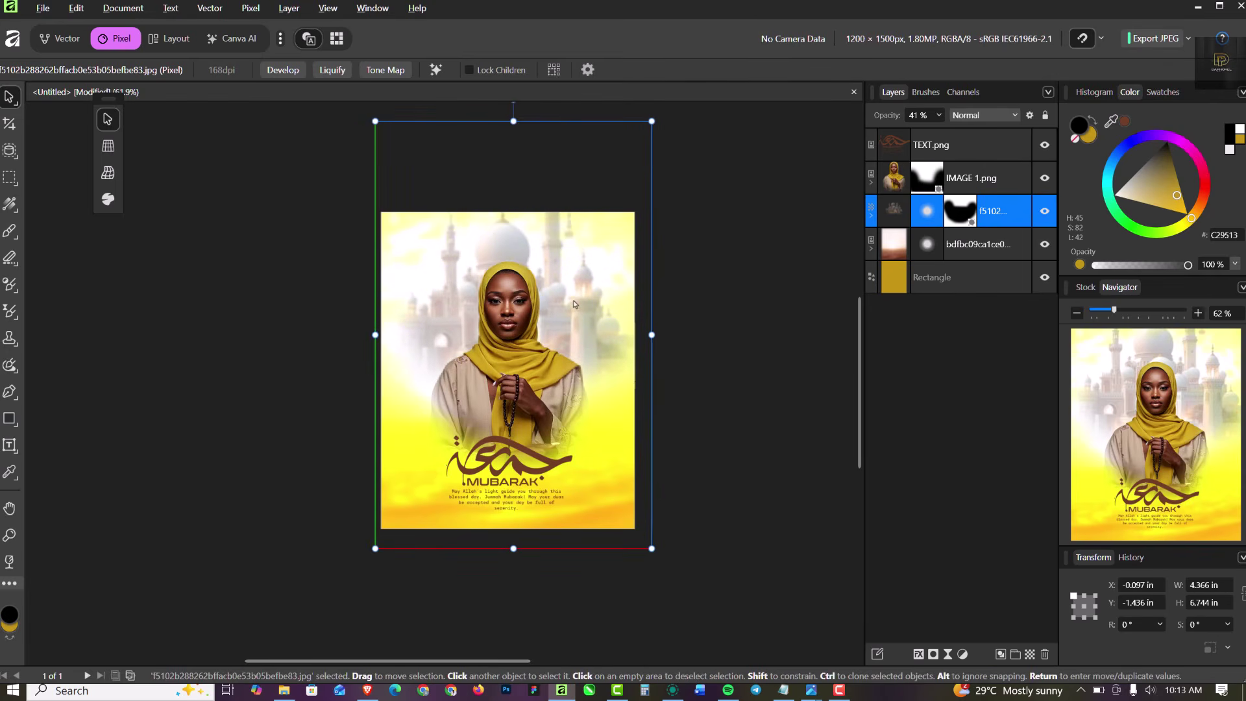
pyautogui.click(709, 372)
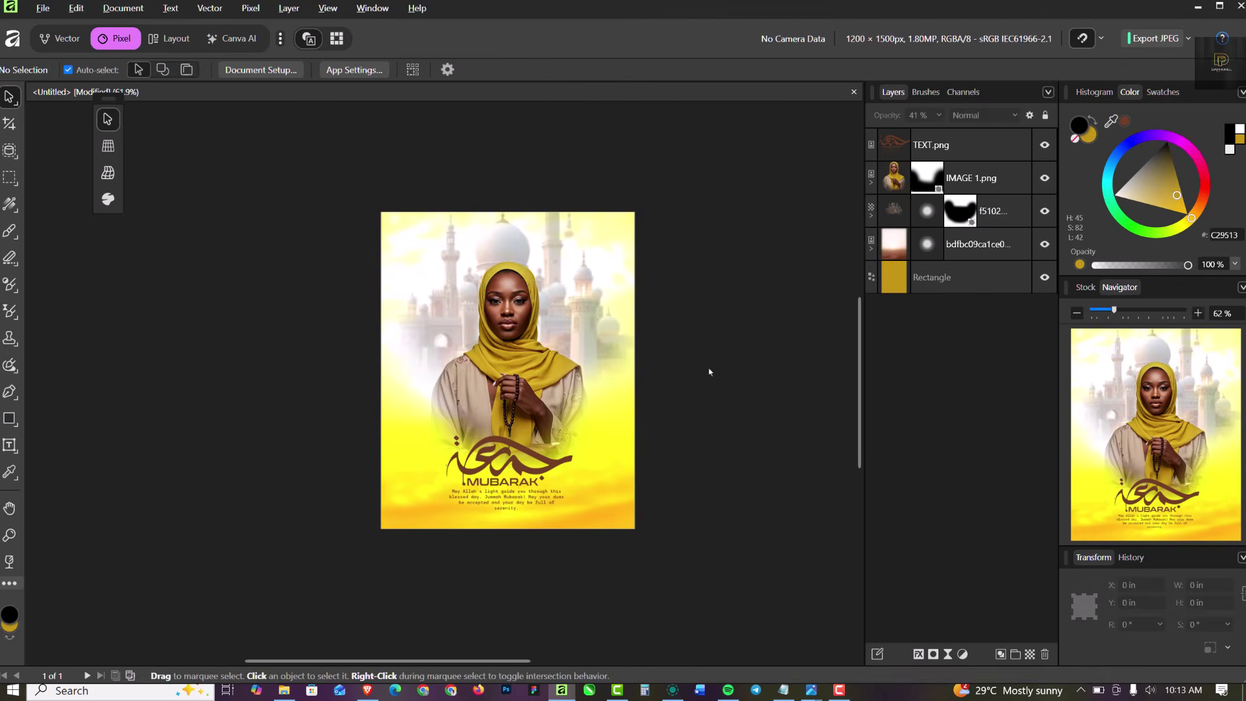
# Step: Add an empty pixel layer above the portrait and sample the golden orange FFB915 from the flyer's lower area
pyautogui.scroll(3, 689, 365)
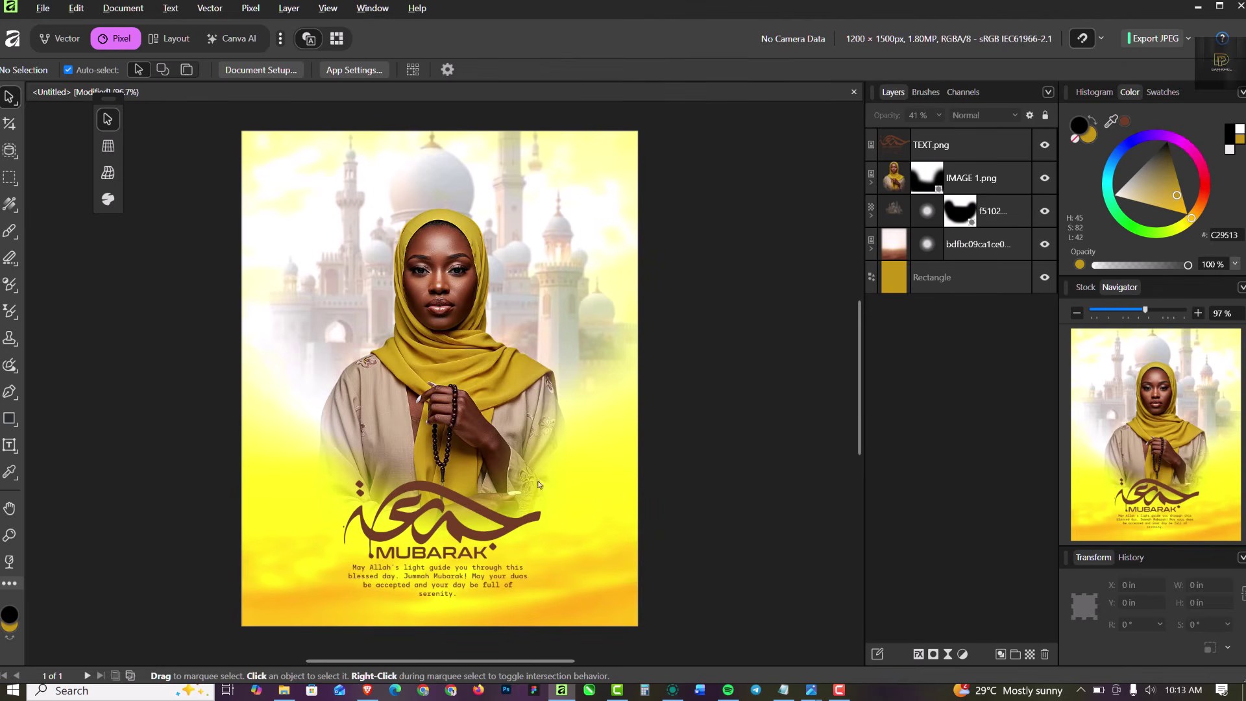
pyautogui.click(993, 179)
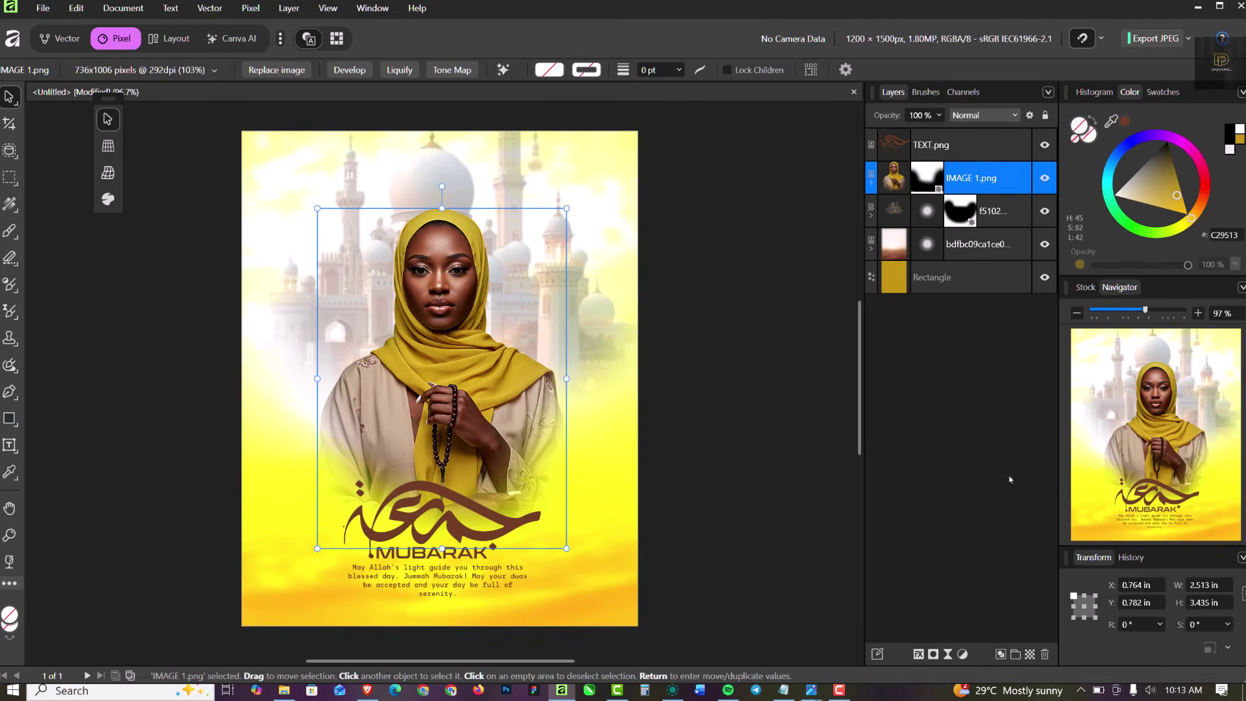
pyautogui.click(1030, 655)
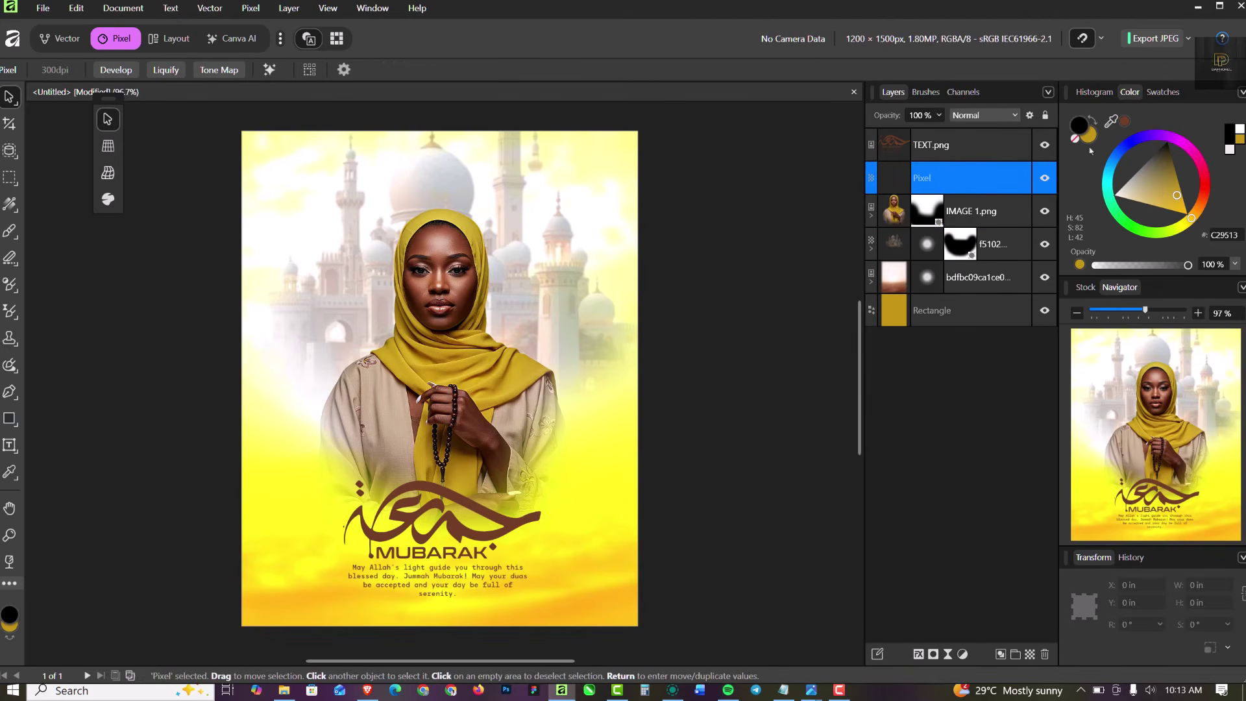
pyautogui.moveTo(1111, 121); pyautogui.dragTo(616, 607)
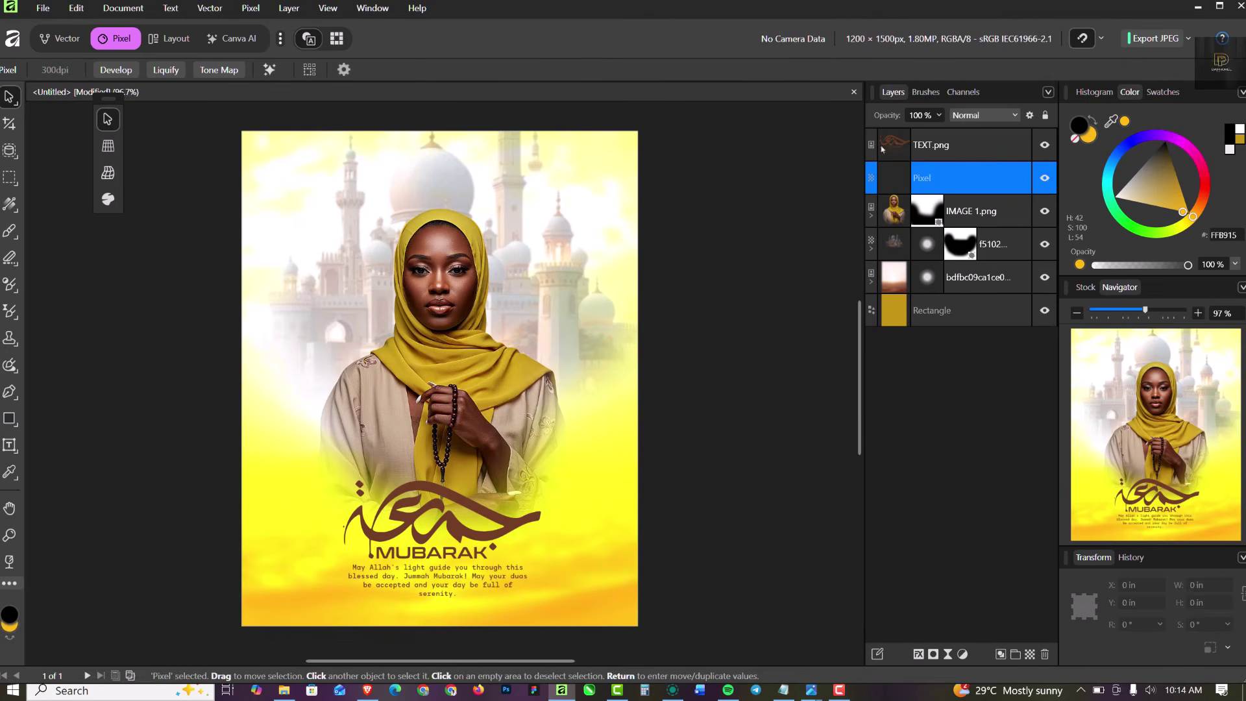
# Step: Paint the flyer's bottom edge golden orange with the 874 px Paint Brush, undoing the first black stroke and swapping the brush colours
pyautogui.rightClick(10, 231)
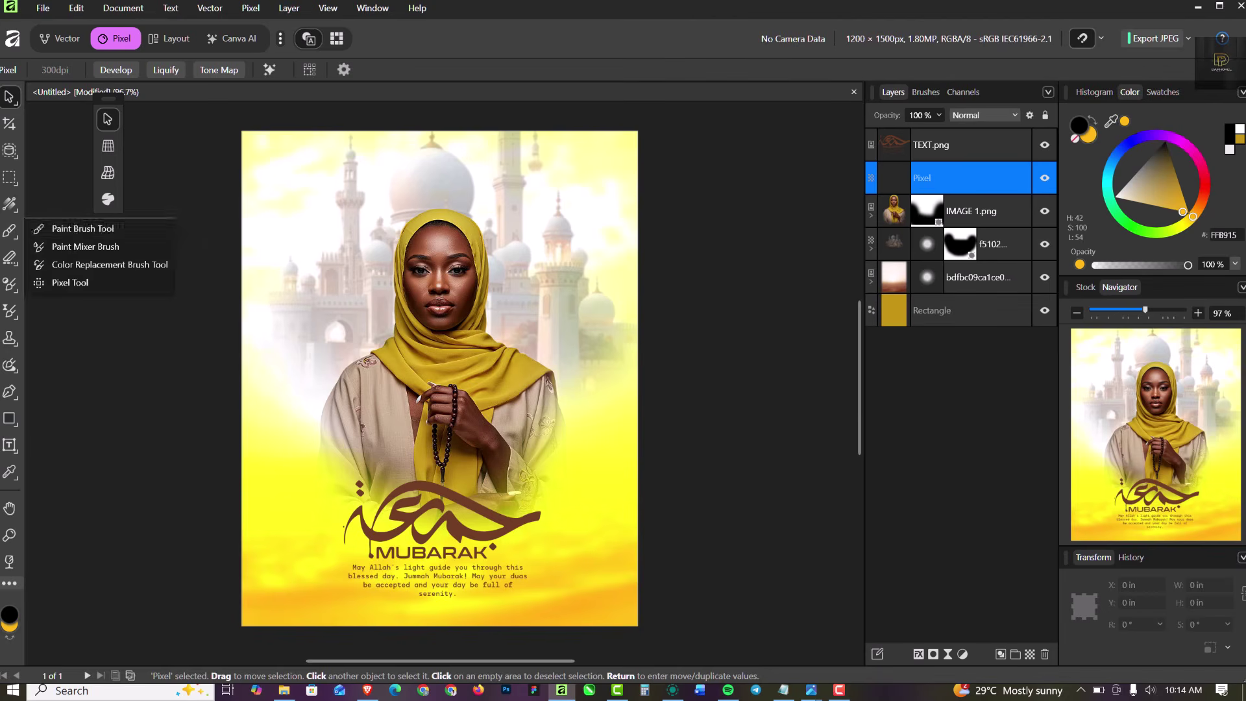
pyautogui.click(65, 228)
pyautogui.moveTo(242, 627)
pyautogui.mouseDown()
pyautogui.moveTo(209, 598)
pyautogui.moveTo(278, 653)
pyautogui.moveTo(487, 678)
pyautogui.moveTo(756, 654)
pyautogui.mouseUp()
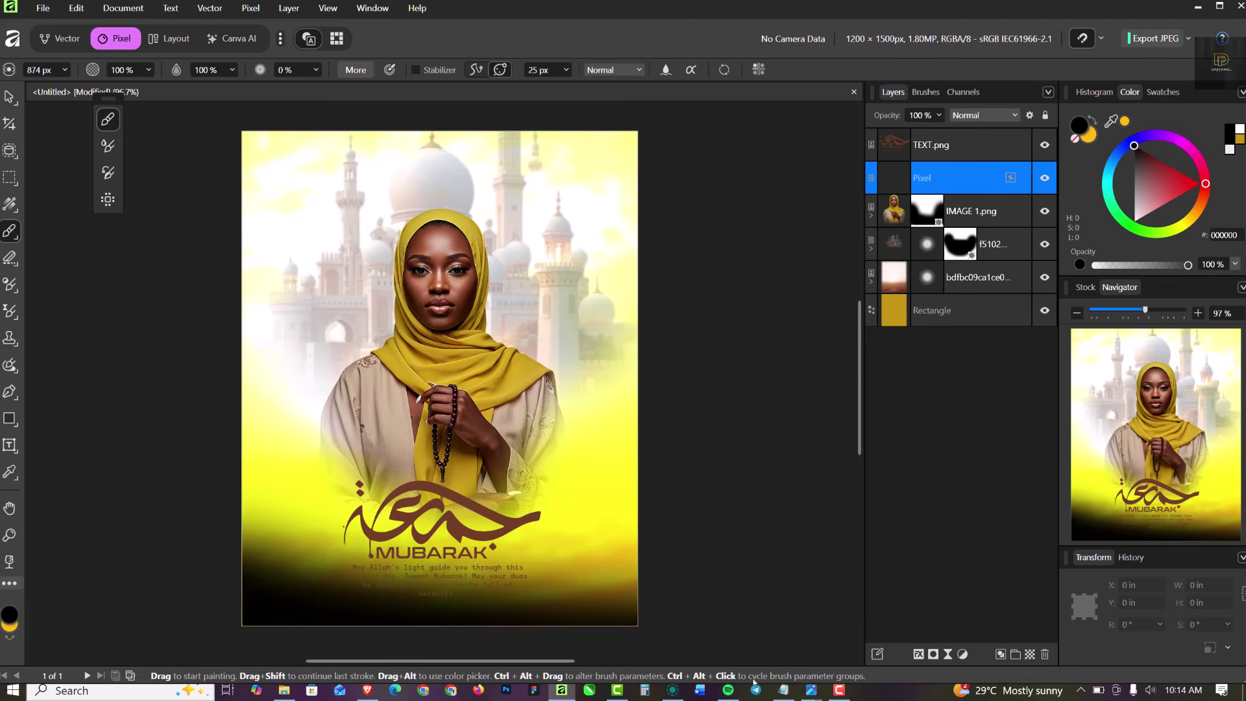
pyautogui.hotkey('ctrl', 'z')
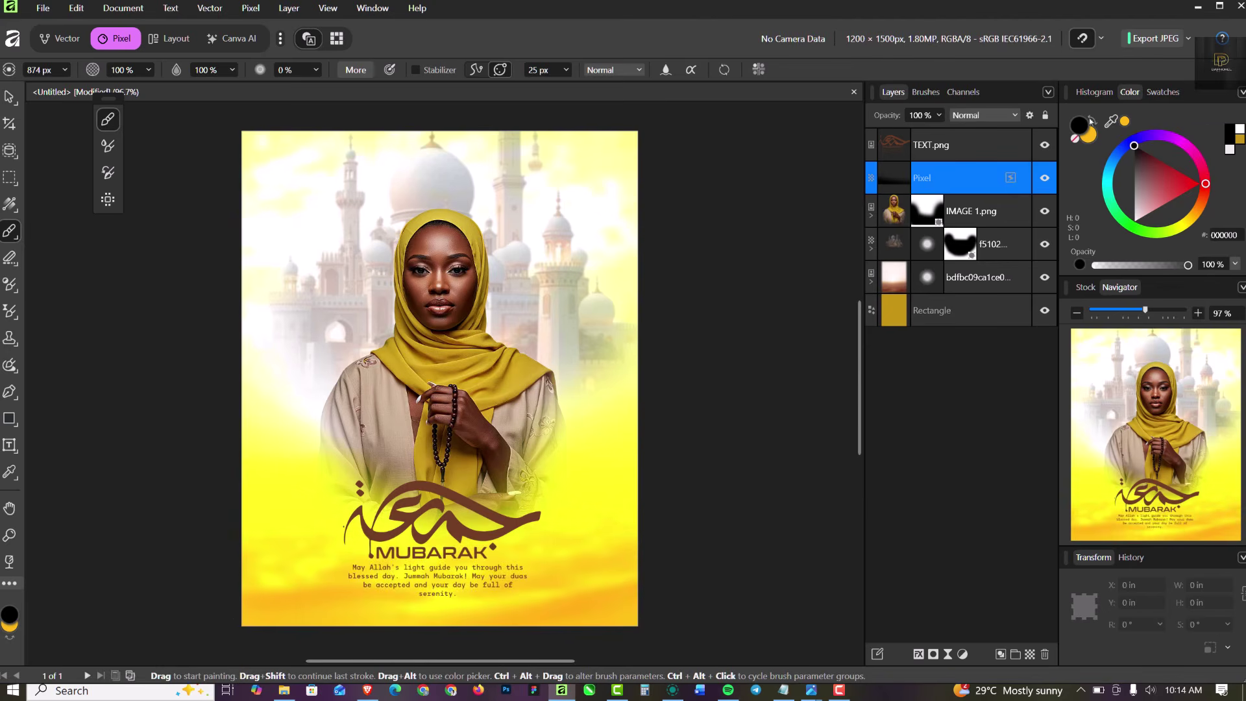
pyautogui.click(1091, 121)
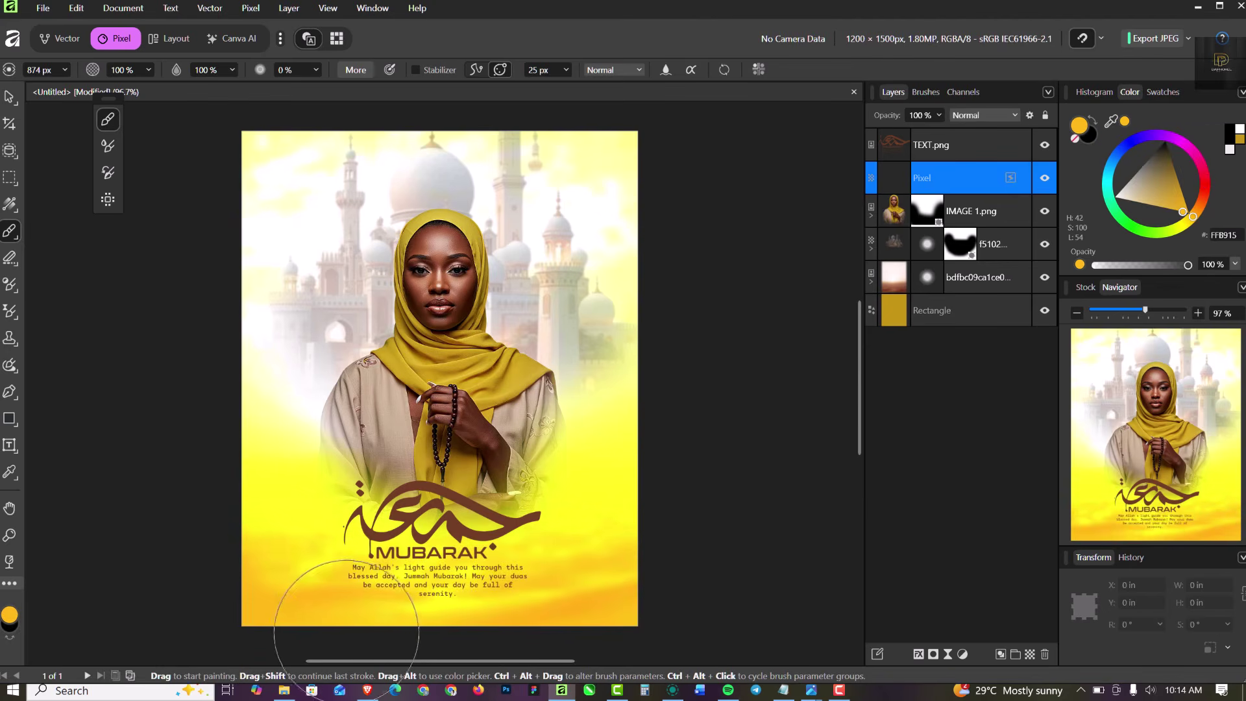
pyautogui.moveTo(346, 633); pyautogui.dragTo(598, 617)
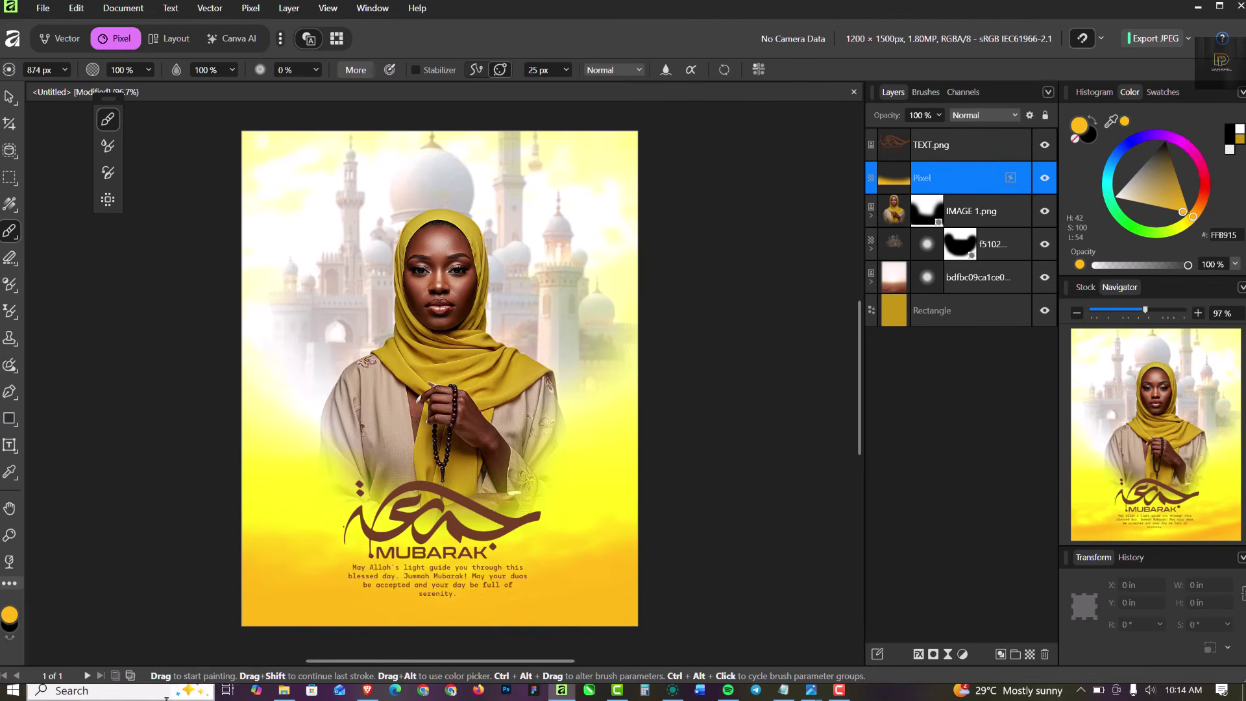
# Step: Set the painted pixel layer's blend mode to Color Burn and deselect it
pyautogui.click(9, 96)
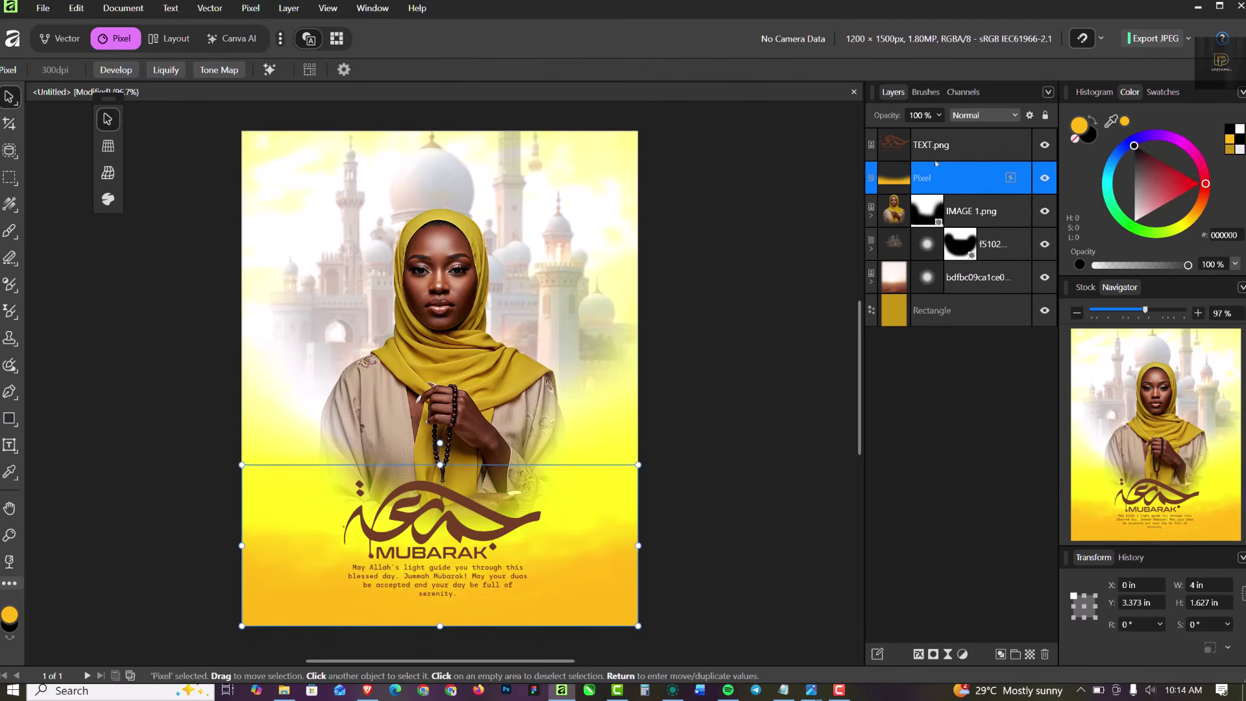
pyautogui.click(958, 116)
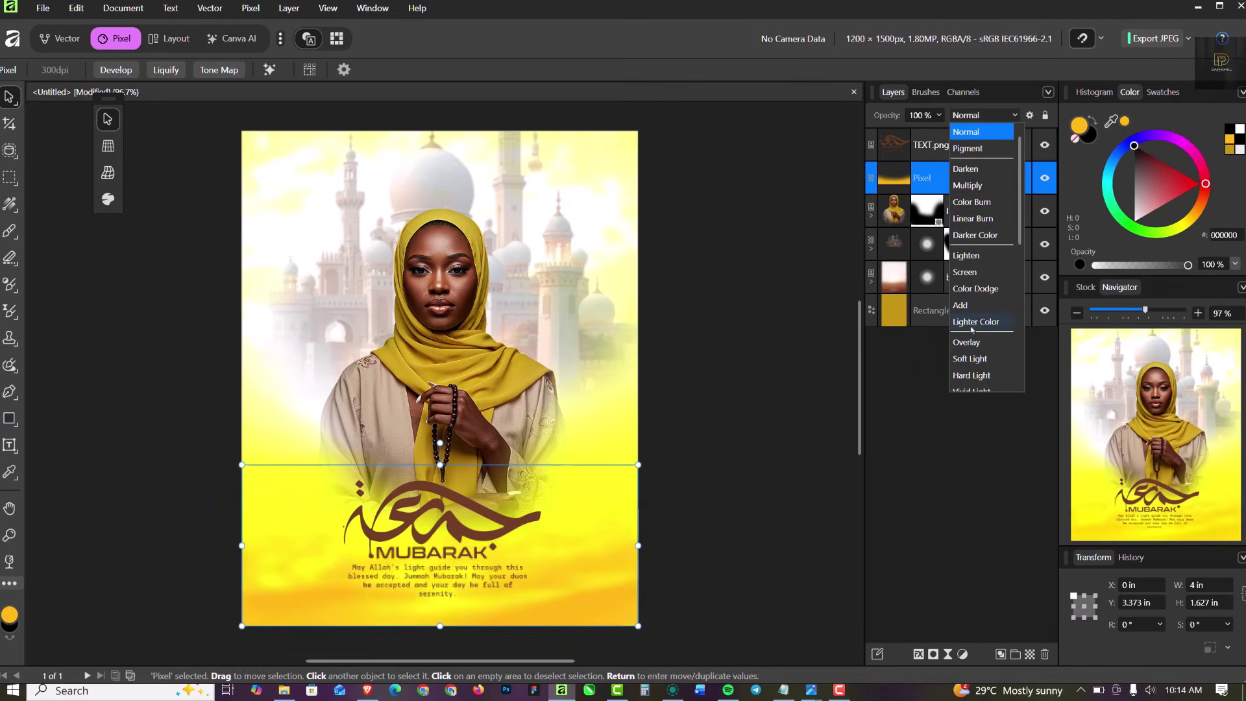
pyautogui.click(973, 202)
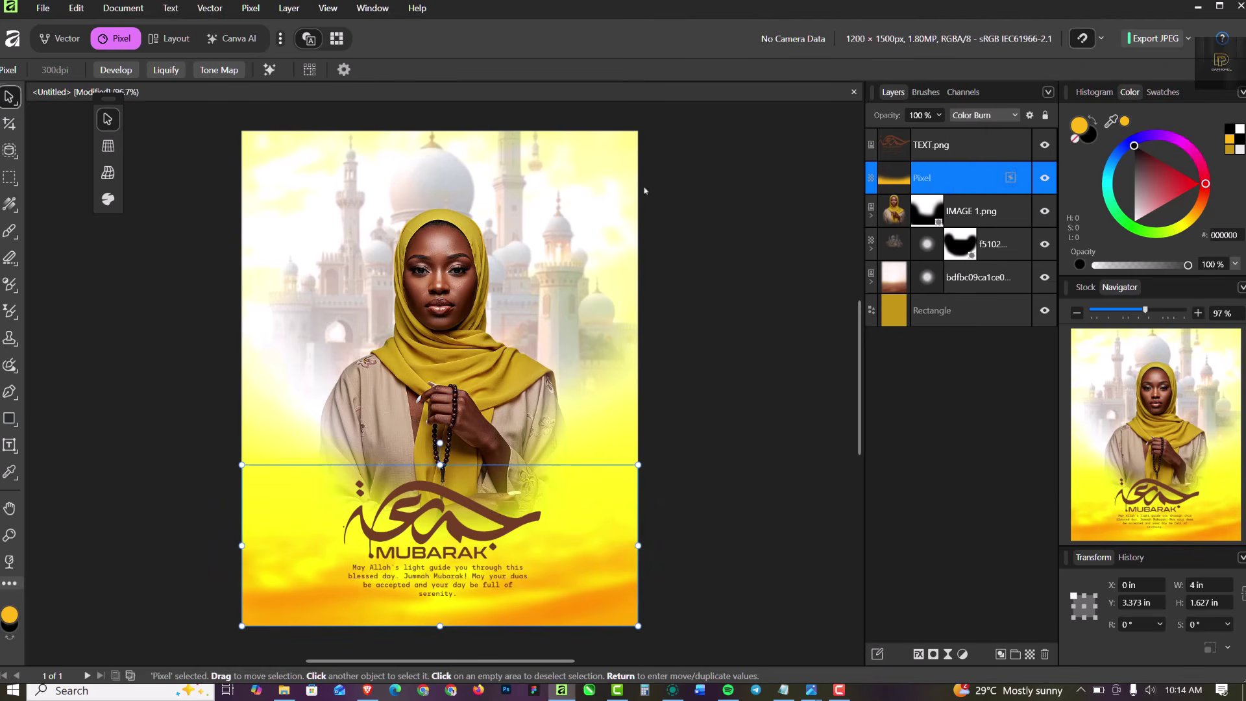
pyautogui.click(784, 181)
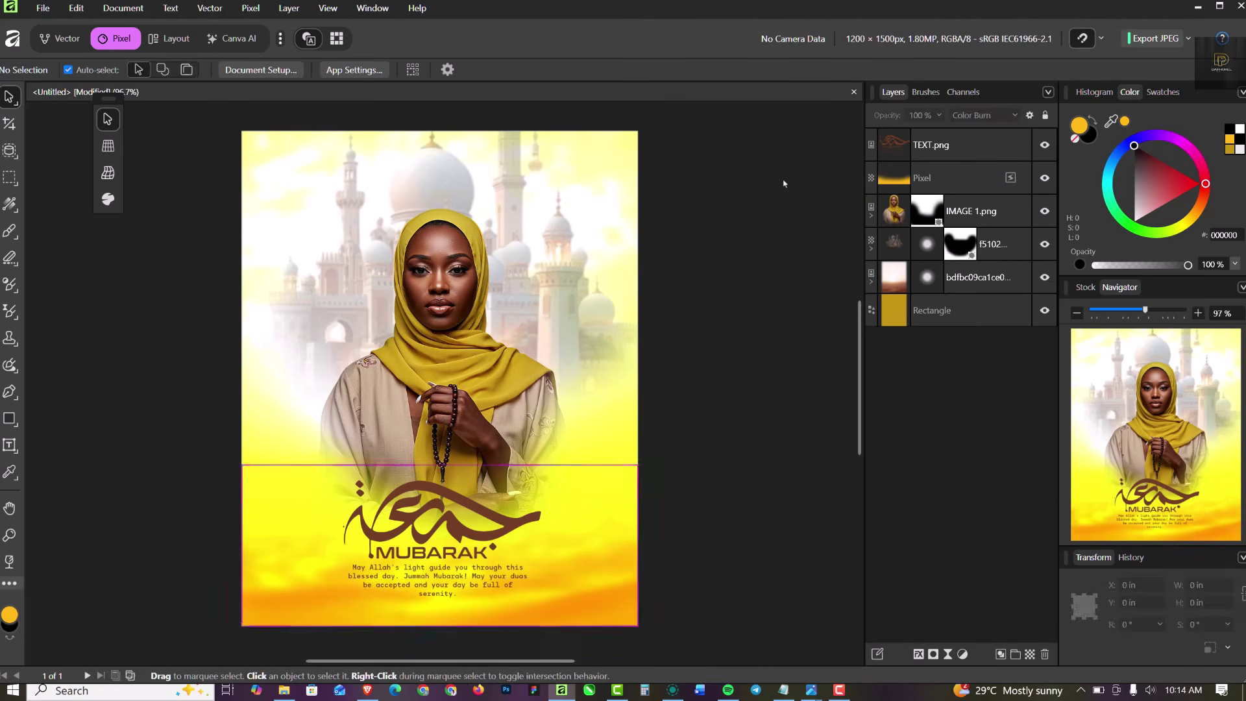
# Step: Add a Color Balance adjustment above the TEXT.png layer and set its midtones to Cyan/Red 6% and Yellow/Blue -19%
pyautogui.click(996, 145)
pyautogui.click(963, 654)
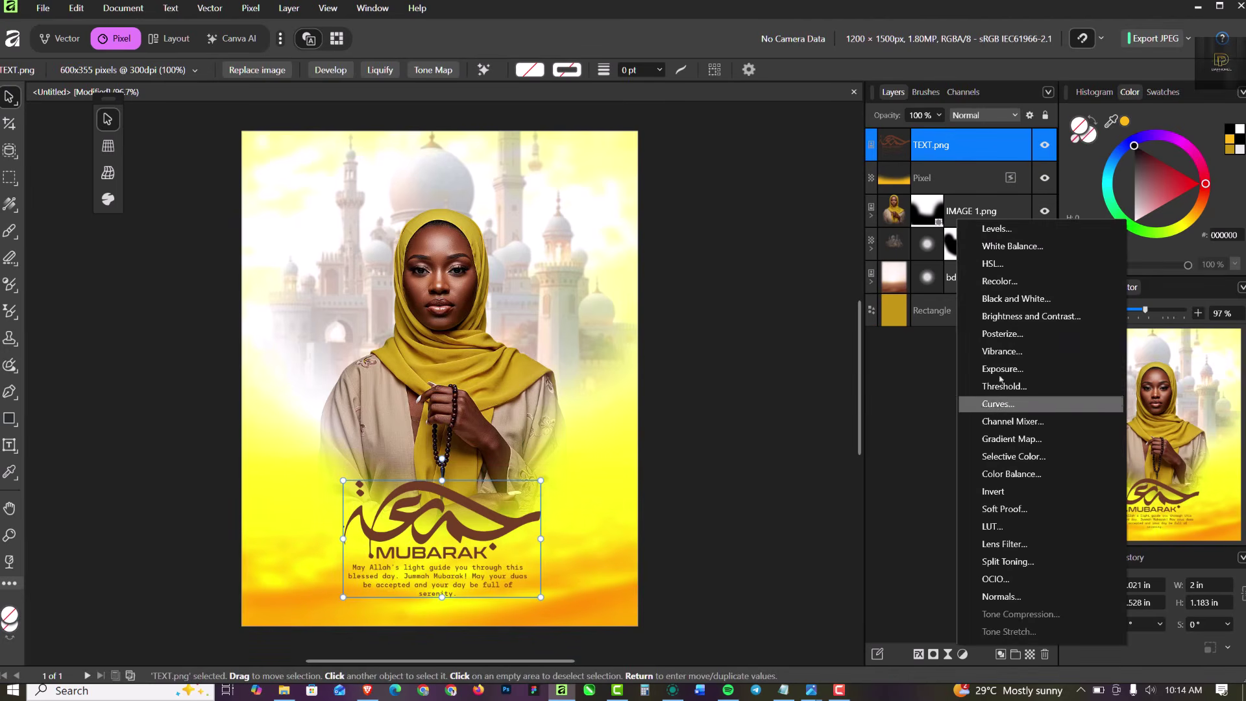
pyautogui.click(1028, 474)
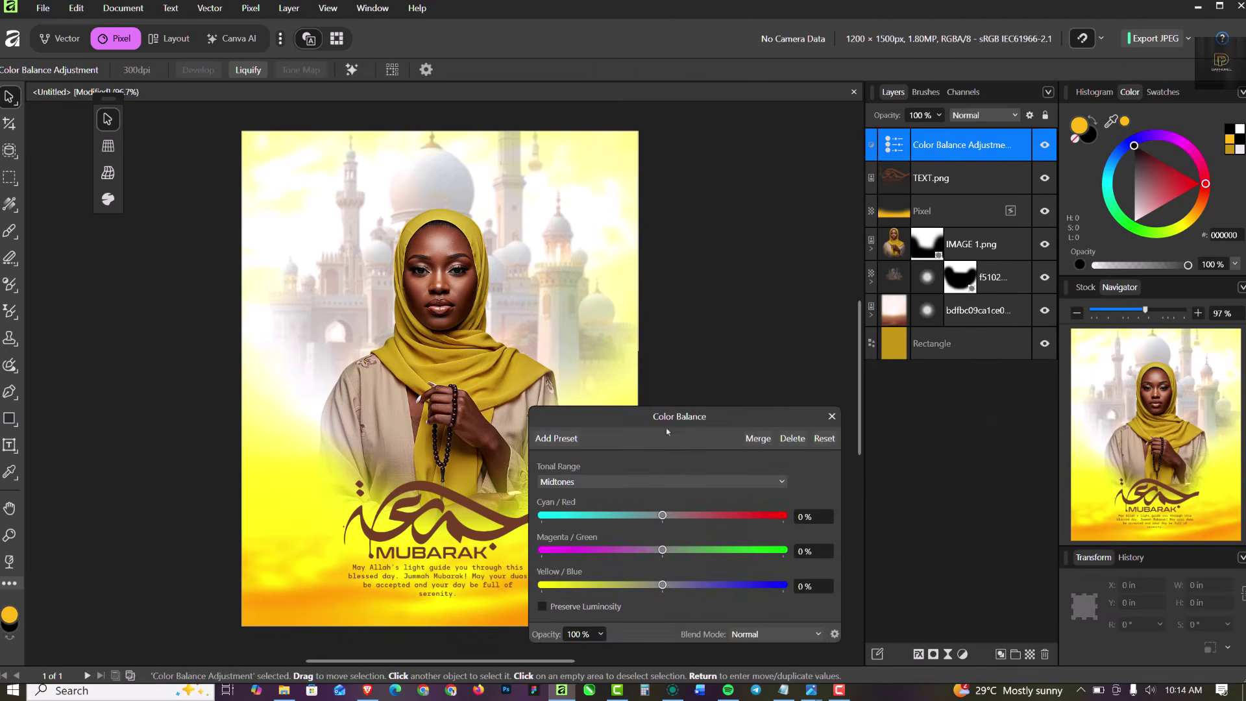
pyautogui.moveTo(666, 431); pyautogui.dragTo(957, 418)
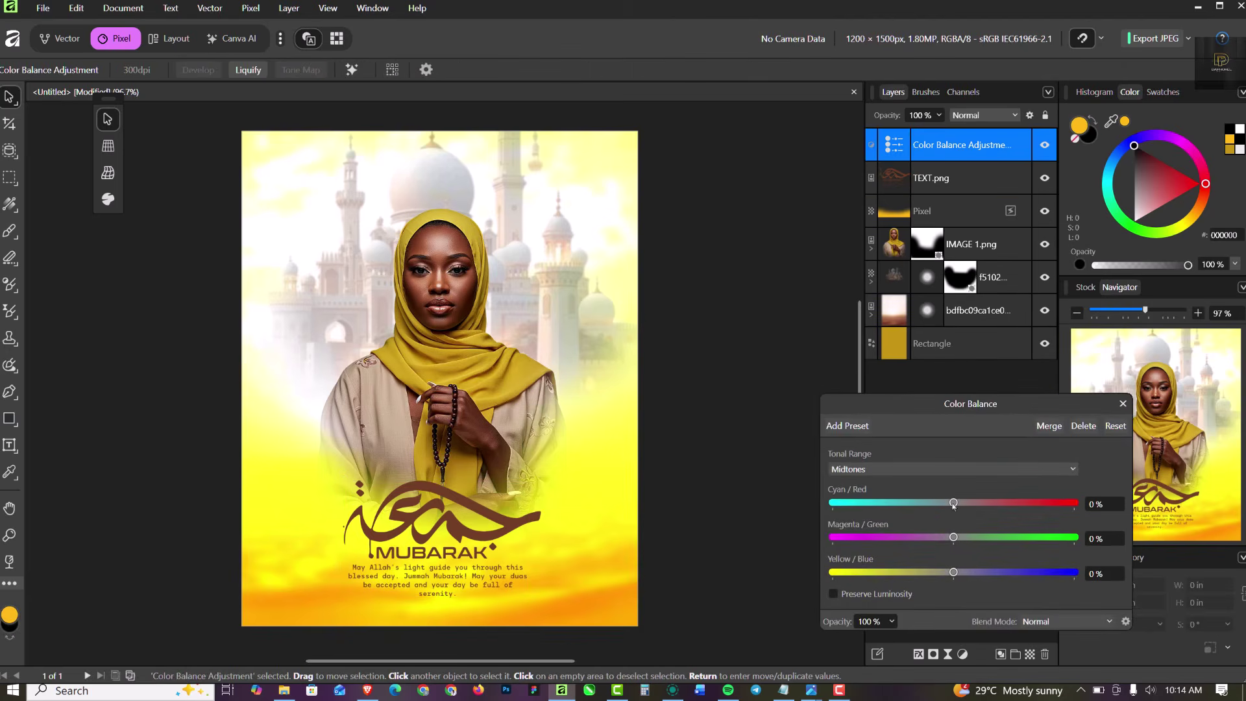
pyautogui.click(961, 504)
pyautogui.moveTo(953, 574); pyautogui.dragTo(931, 573)
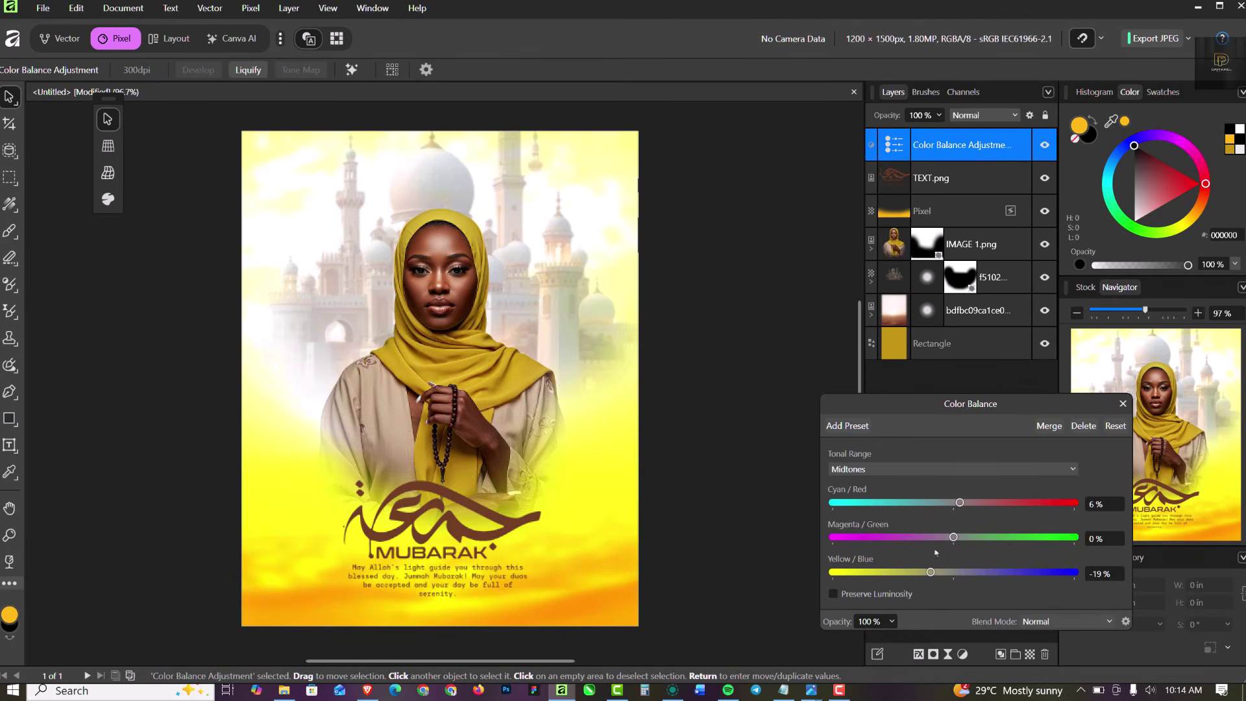
# Step: Set the Color Balance highlights to Cyan/Red 6% and Yellow/Blue -12%
pyautogui.click(979, 471)
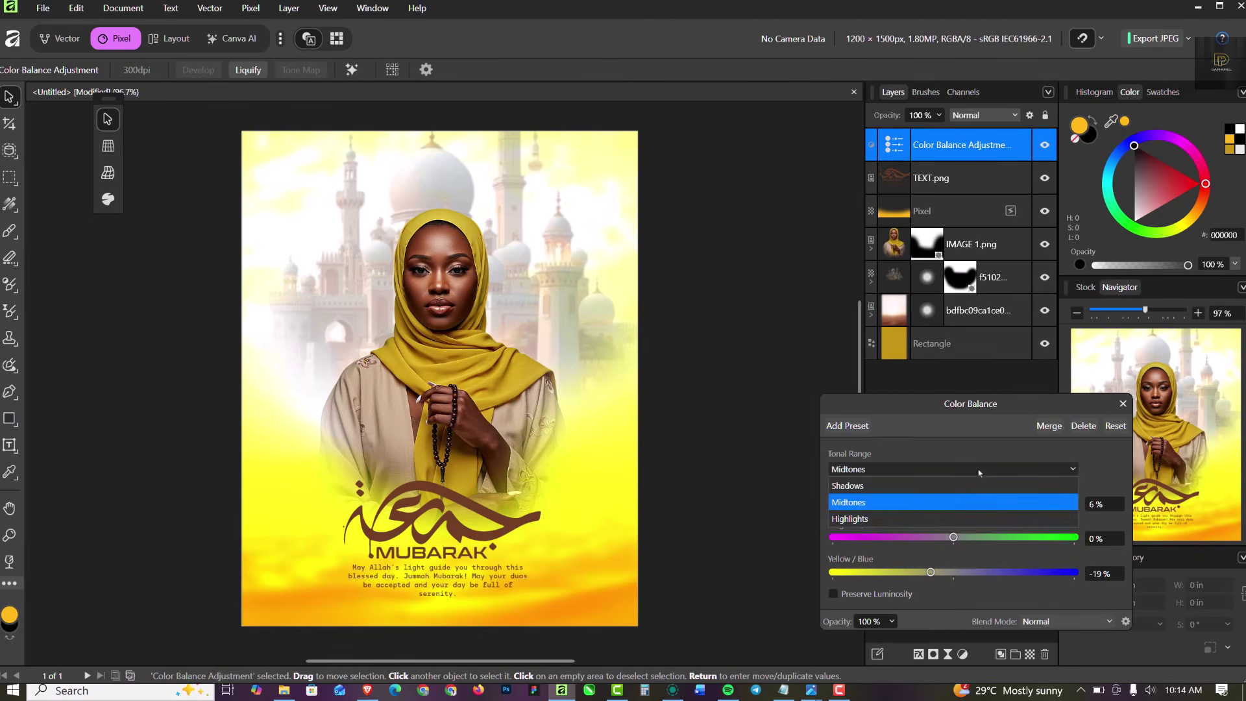
pyautogui.click(874, 520)
pyautogui.moveTo(955, 504); pyautogui.dragTo(963, 507)
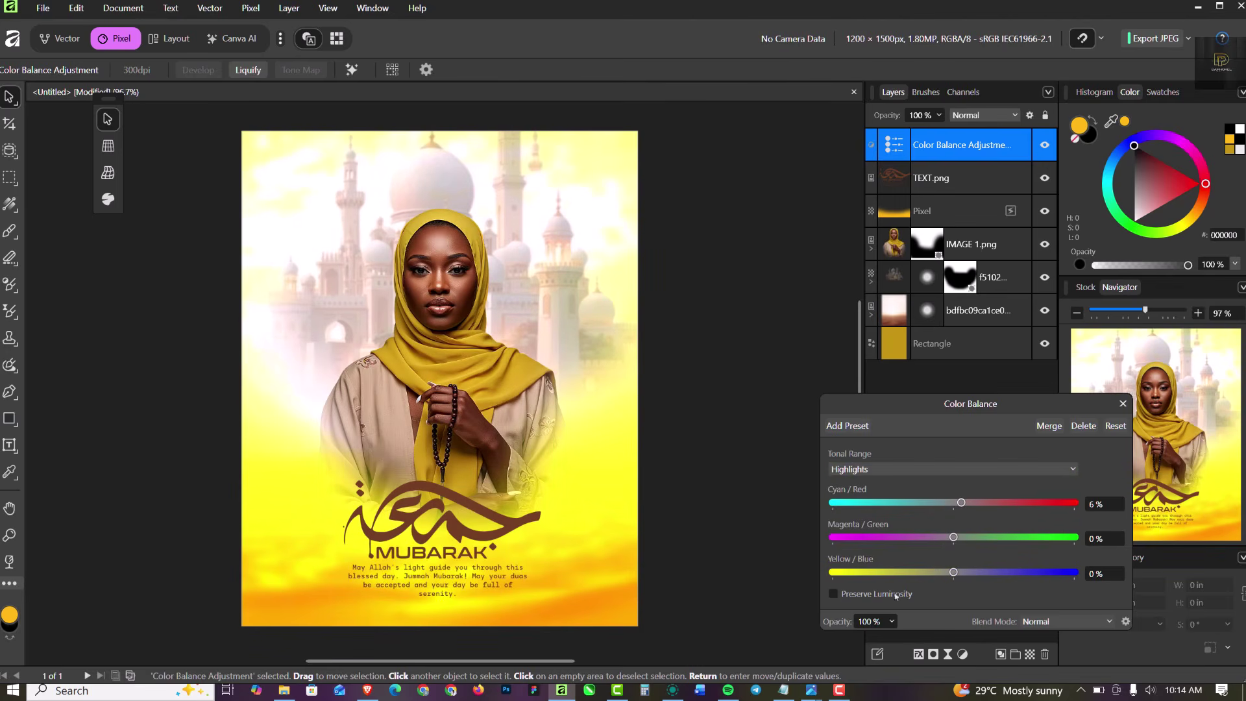
pyautogui.moveTo(953, 574); pyautogui.dragTo(939, 573)
# Step: Set the Color Balance shadows to Cyan/Red 6% and Yellow/Blue 14%, and close the adjustment's settings
pyautogui.click(1007, 470)
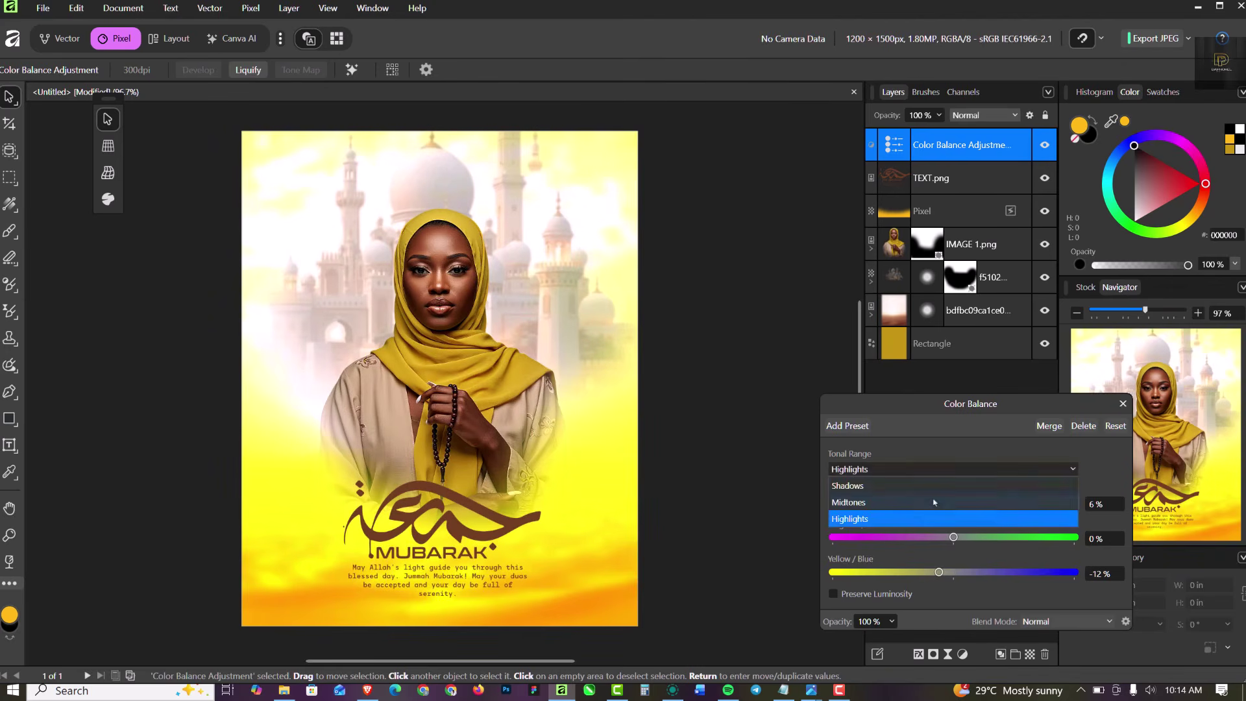
pyautogui.click(877, 485)
pyautogui.moveTo(954, 574); pyautogui.dragTo(977, 577)
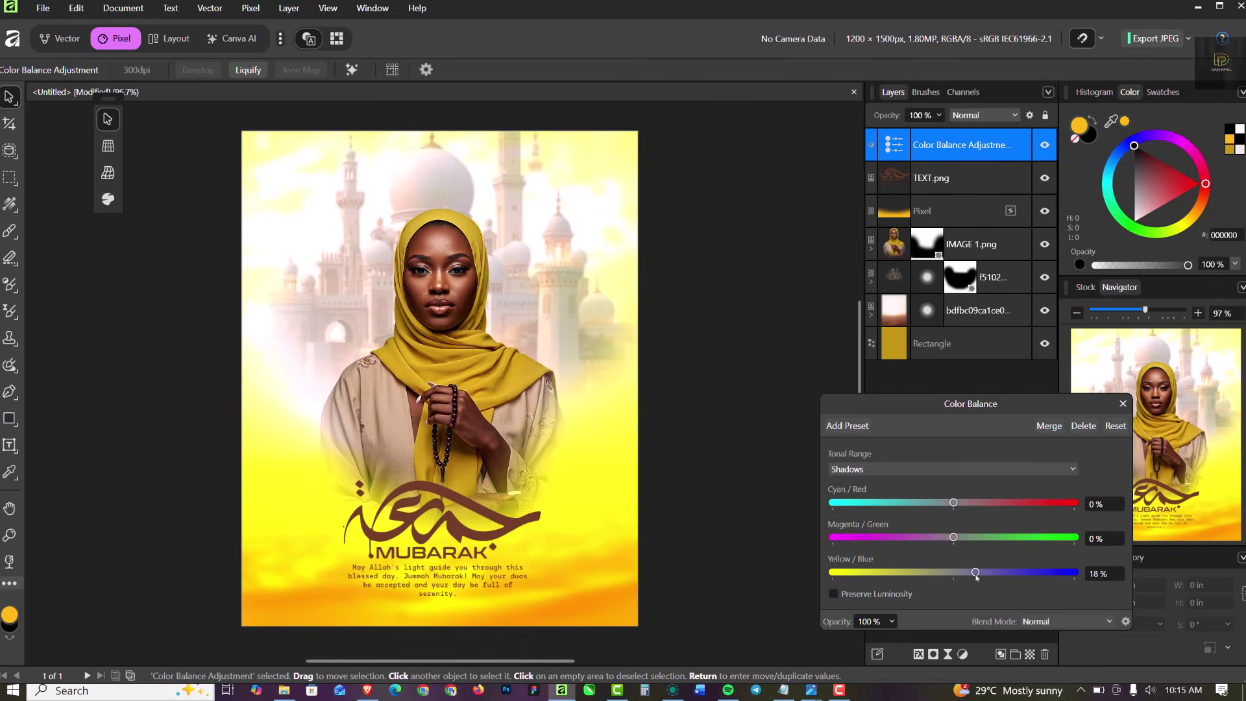
pyautogui.moveTo(976, 576); pyautogui.dragTo(965, 576)
pyautogui.moveTo(959, 502); pyautogui.dragTo(962, 506)
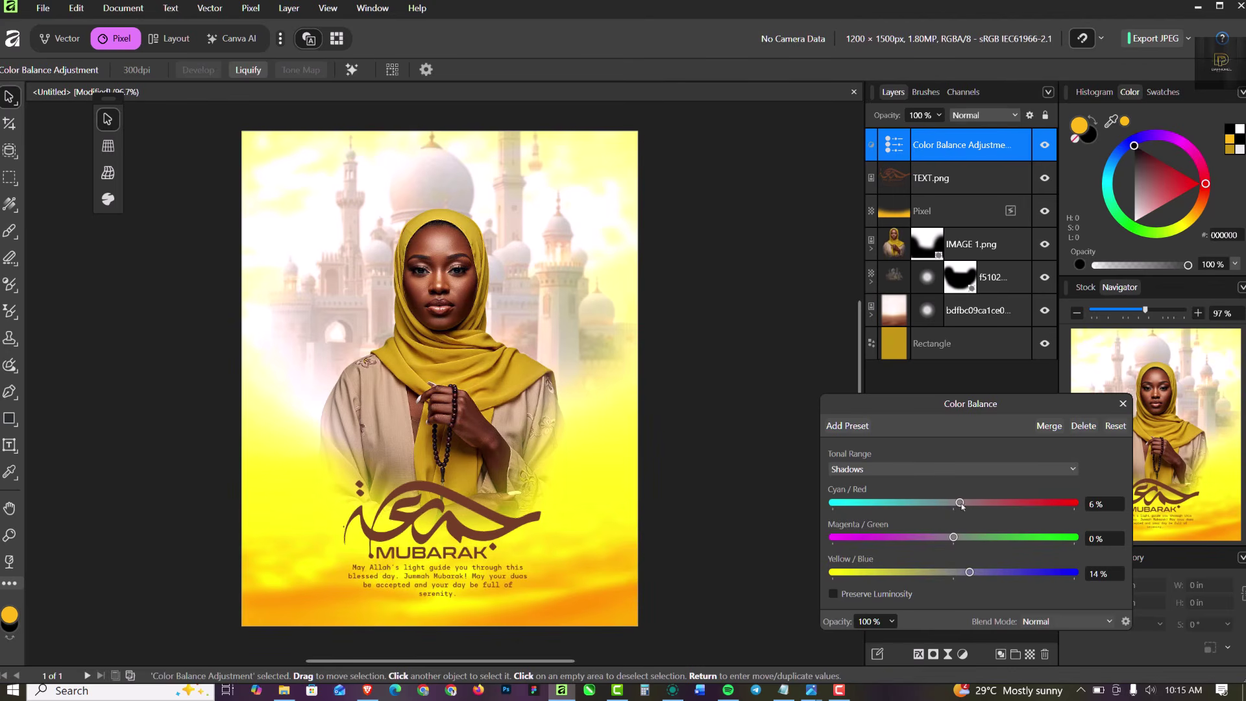
pyautogui.click(1123, 404)
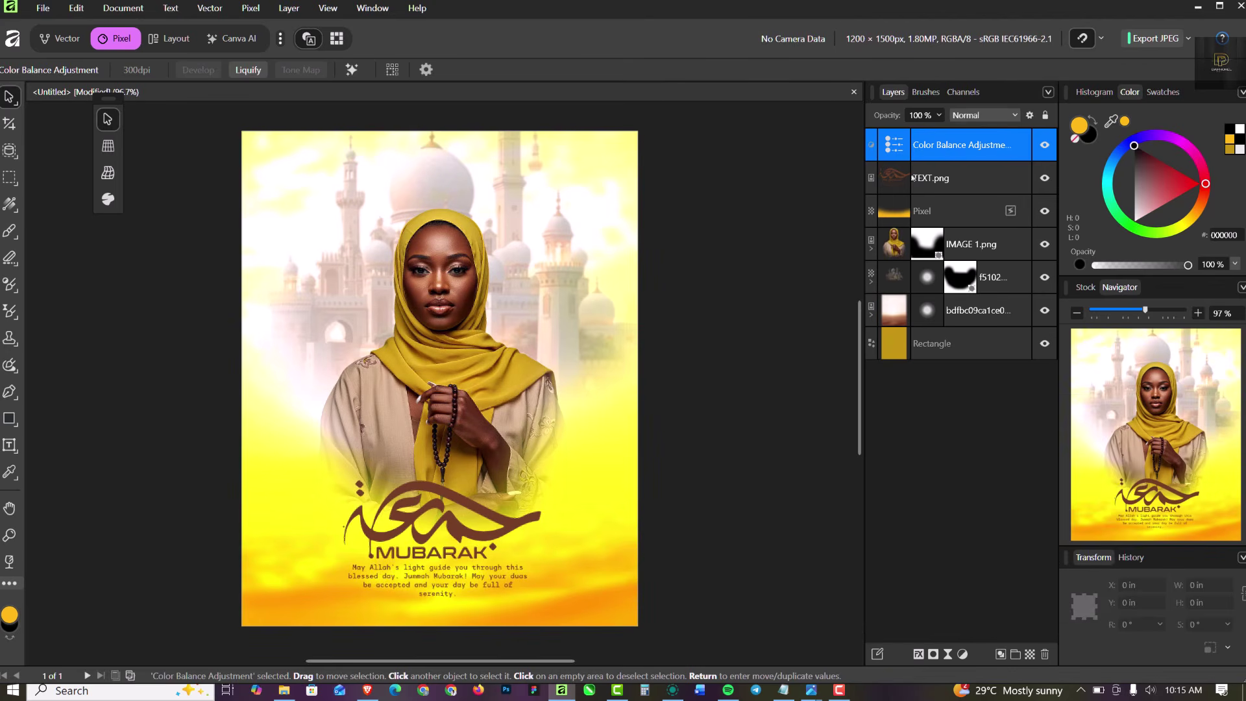
# Step: Compare the flyer with the Color Balance adjustment hidden and shown, and deselect the layer
pyautogui.click(1044, 146)
pyautogui.click(1044, 147)
pyautogui.click(792, 306)
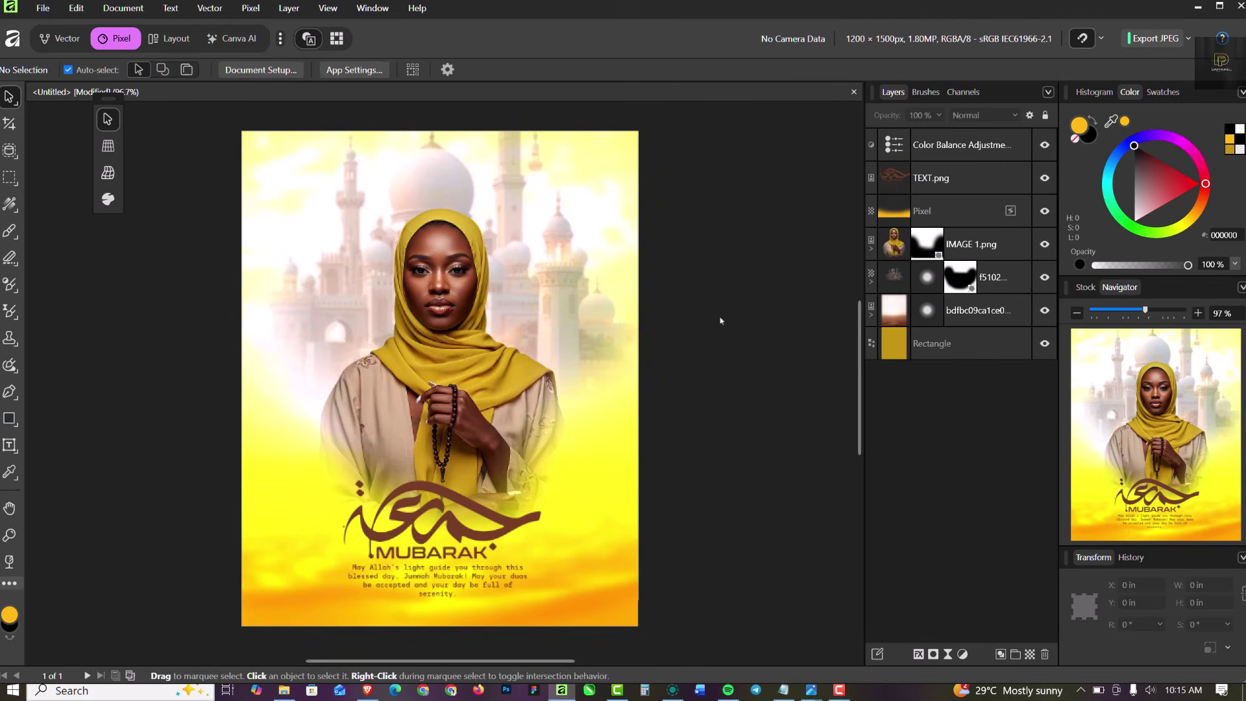
pyautogui.hscroll(1, 604, 268)
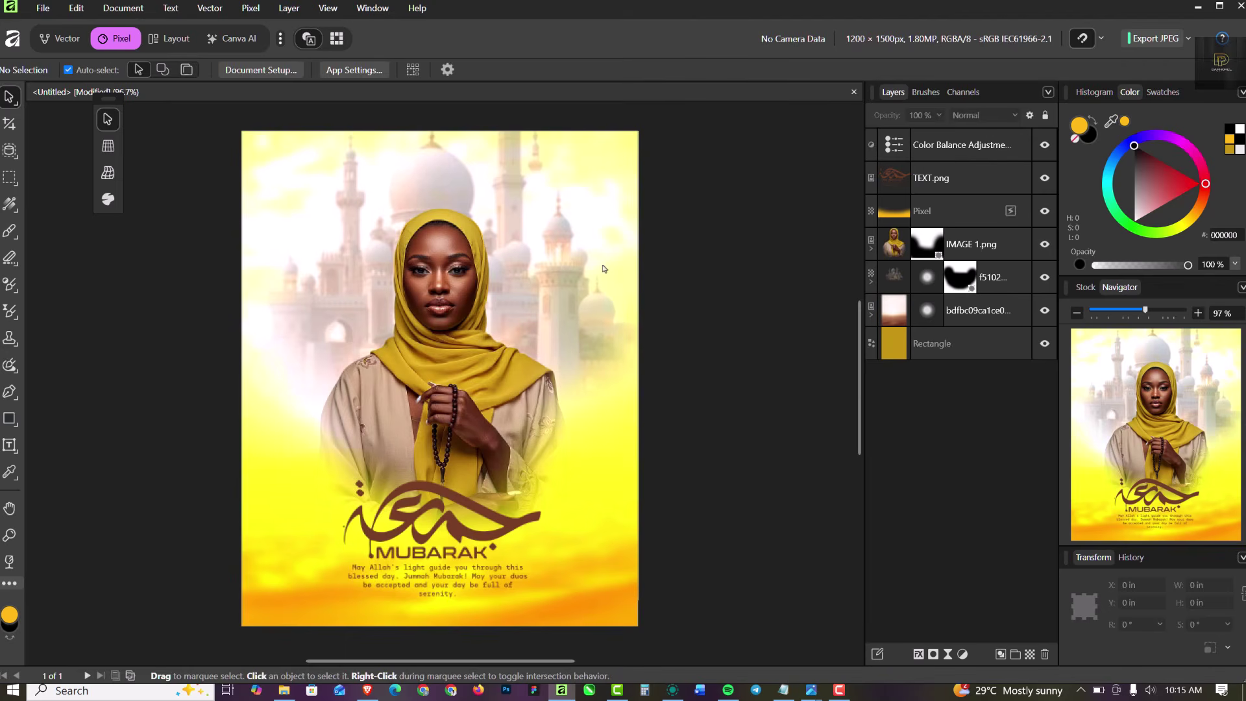